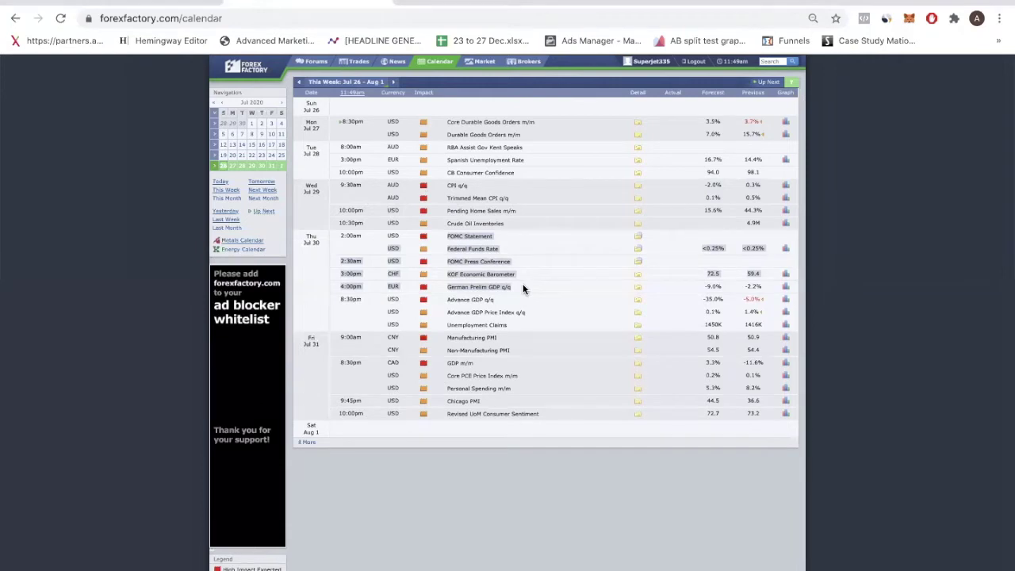
Highlight the Thursday July 30 calendar events from the FOMC Statement through German Prelim GDP q/q
left_click_drag(523, 289, 328, 256)
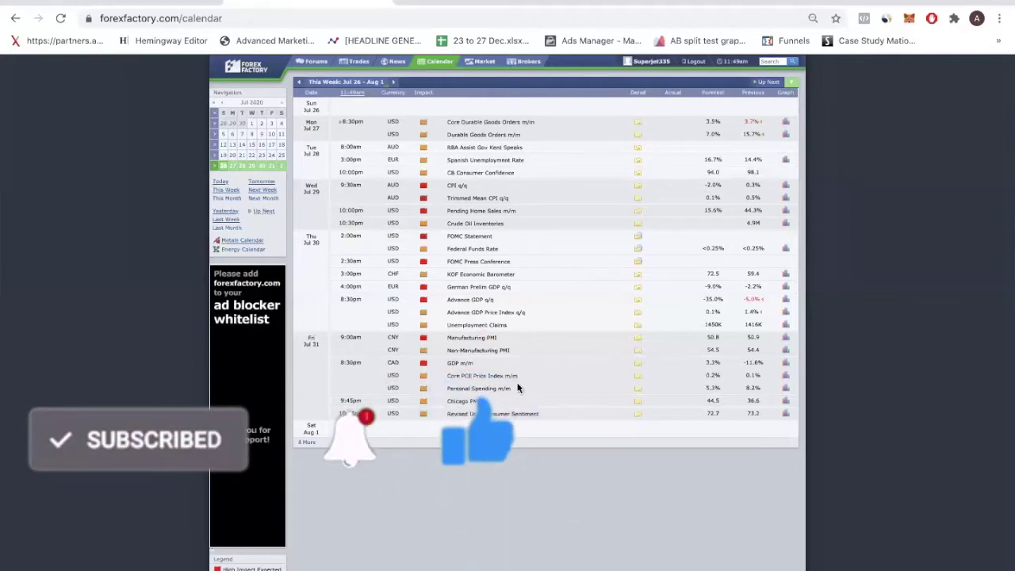
Switch from the economic calendar to the TradingView chart and open the DXY symbol from the watchlist
left_click(142, 5)
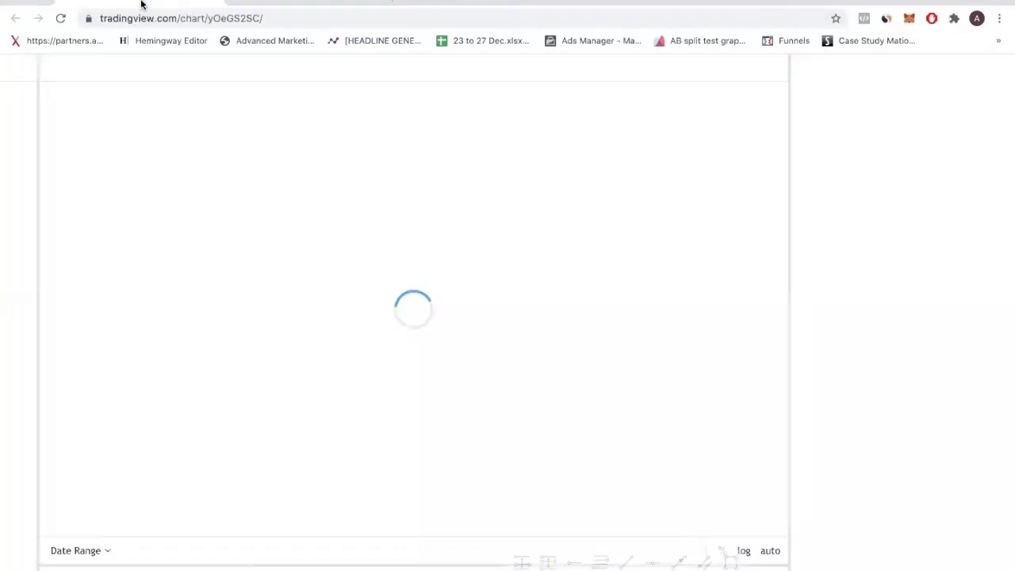
left_click(851, 123)
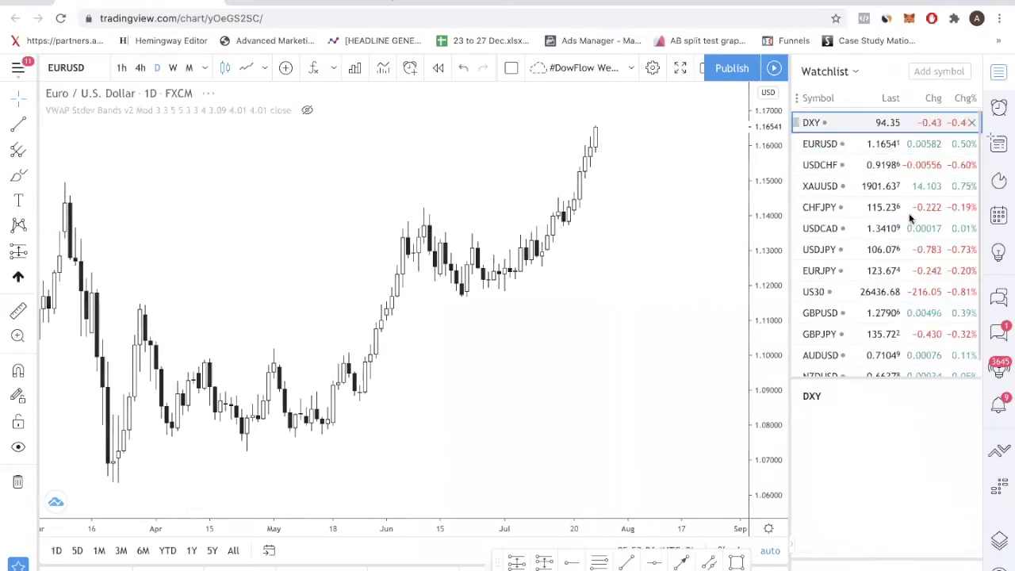
Remove CHFJPY from the watchlist
scroll(918, 233, "down", 1)
scroll(926, 235, "up", 1)
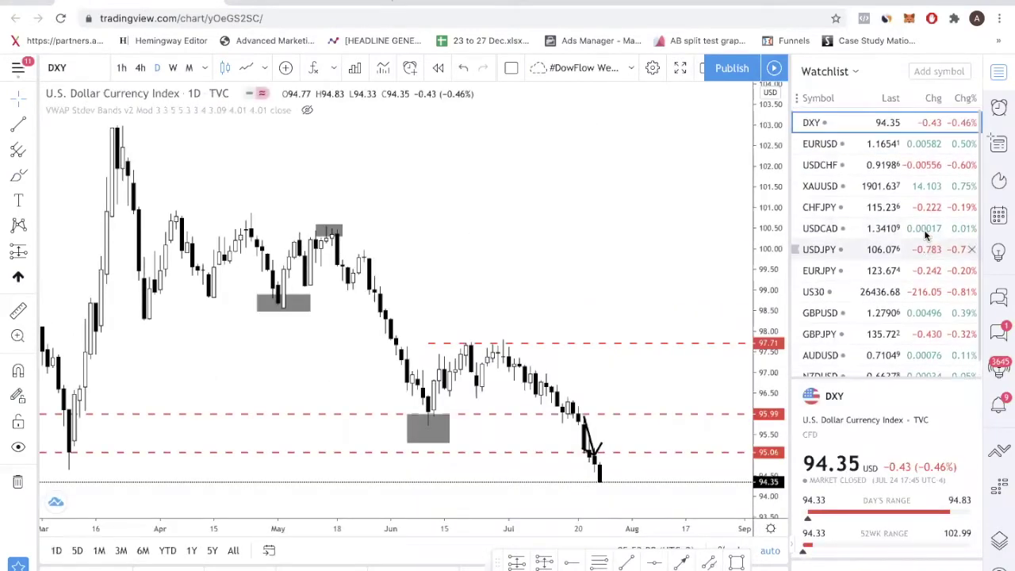
left_click(971, 207)
Remove all existing drawings from the DXY chart
right_click(588, 242)
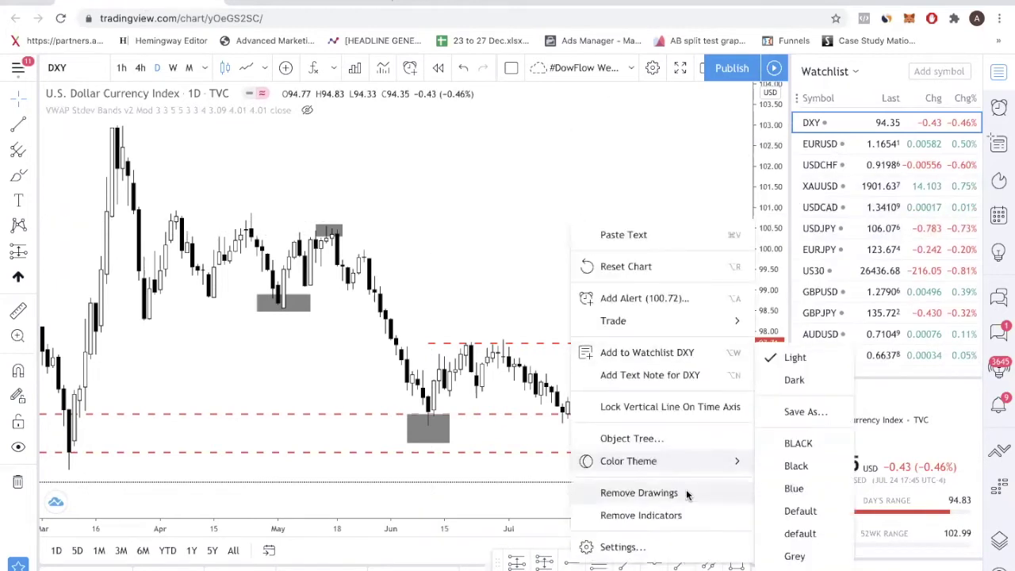
left_click(639, 492)
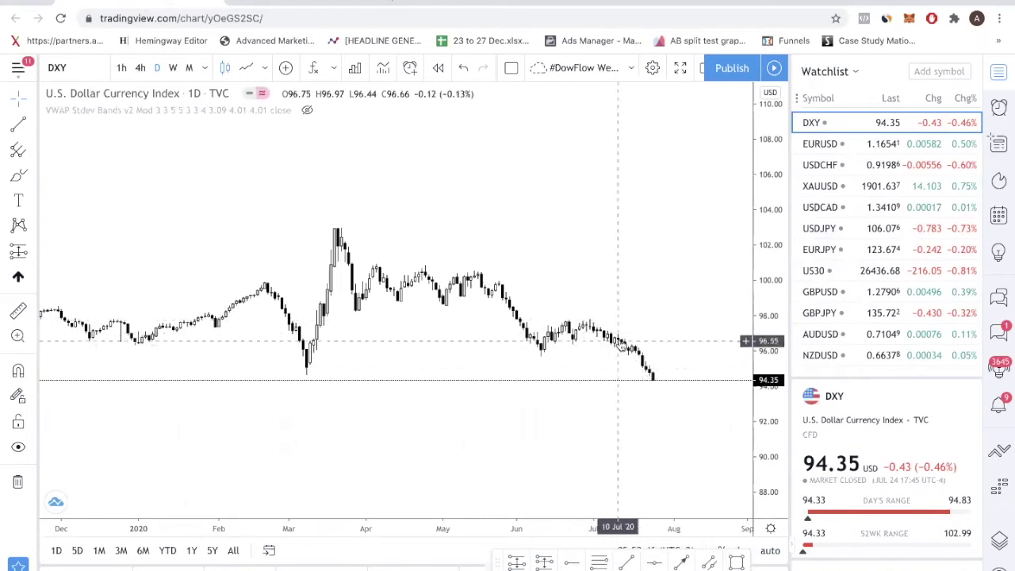
Draw a horizontal ray at about 94.60 on the DXY daily chart, starting 28 Feb 2020 at the level of the March low
scroll(549, 397, "up", 1)
scroll(548, 396, "up", 1)
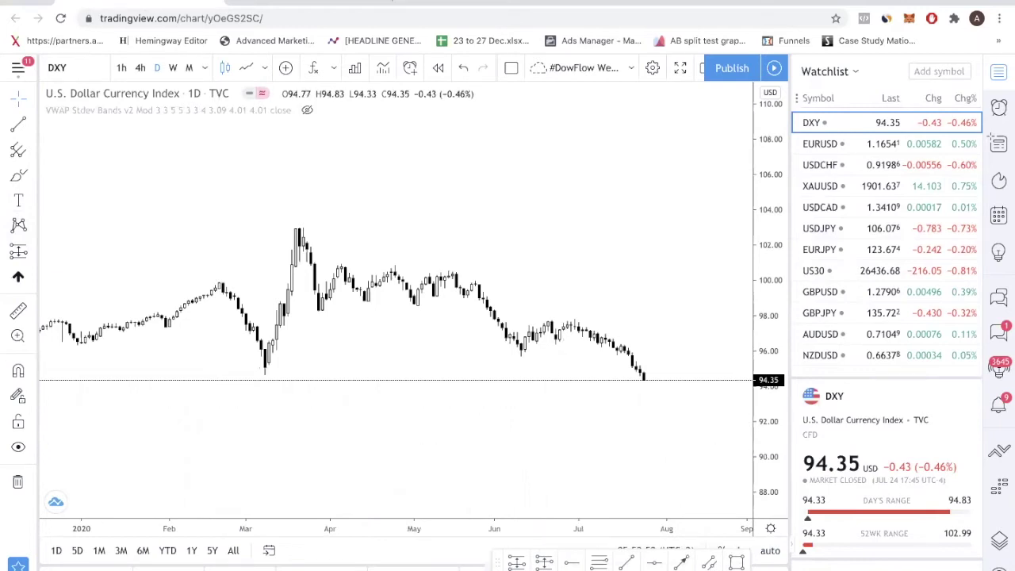
left_click(242, 375)
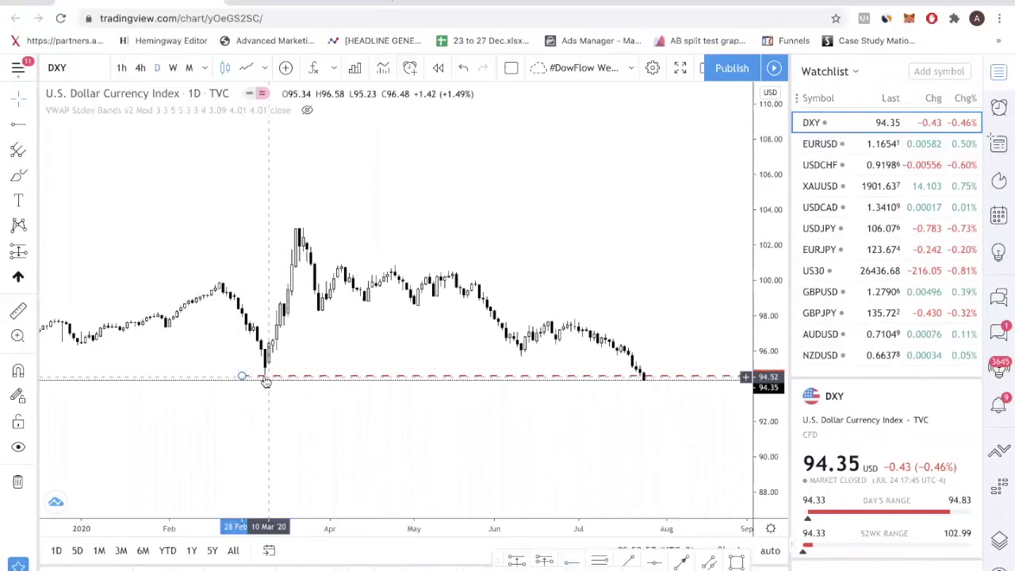
scroll(639, 485, "up", 2)
scroll(638, 486, "up", 3)
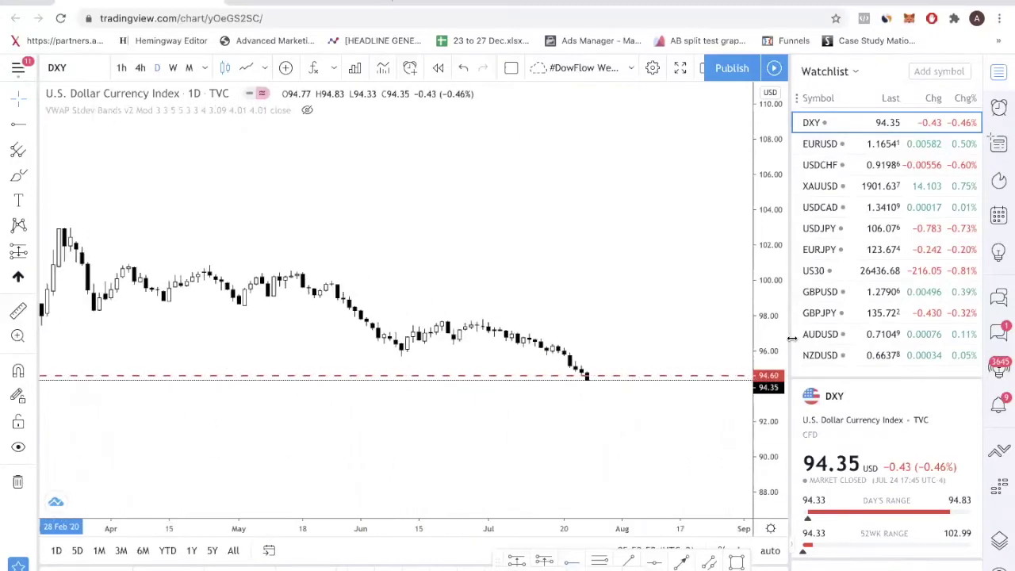
scroll(627, 400, "up", 2)
scroll(626, 400, "up", 2)
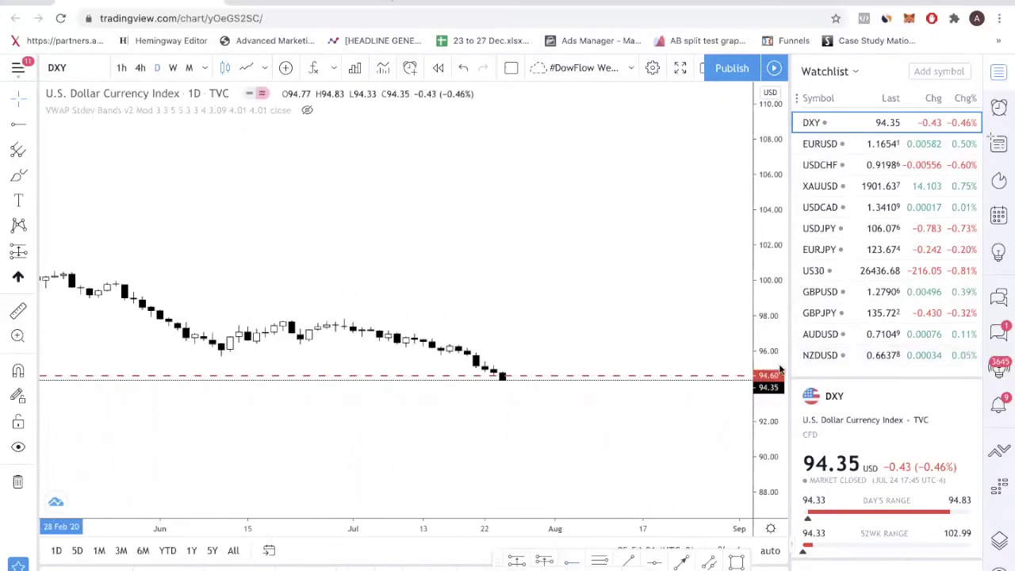
scroll(703, 401, "up", 3)
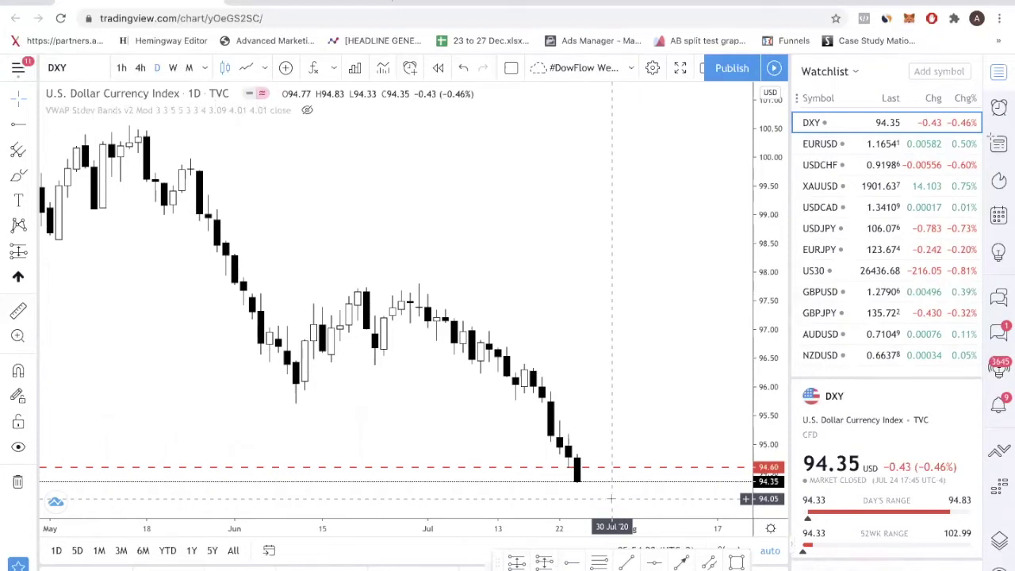
Draw a Fibonacci retracement on DXY from the June low near 95.76 to the 22 May high near 99.96, and widen it to mid-July
scroll(640, 392, "down", 5)
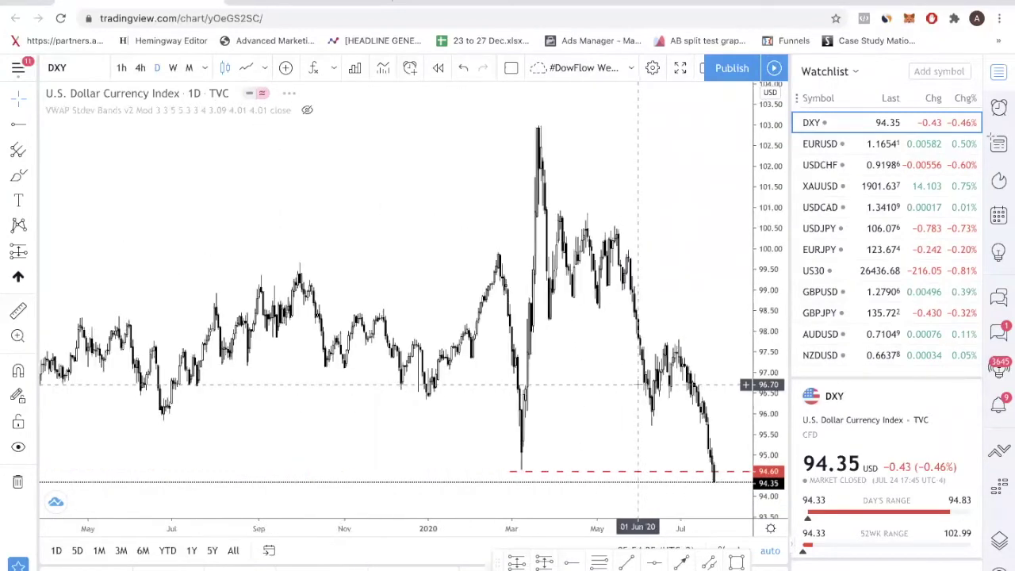
scroll(639, 385, "up", 4)
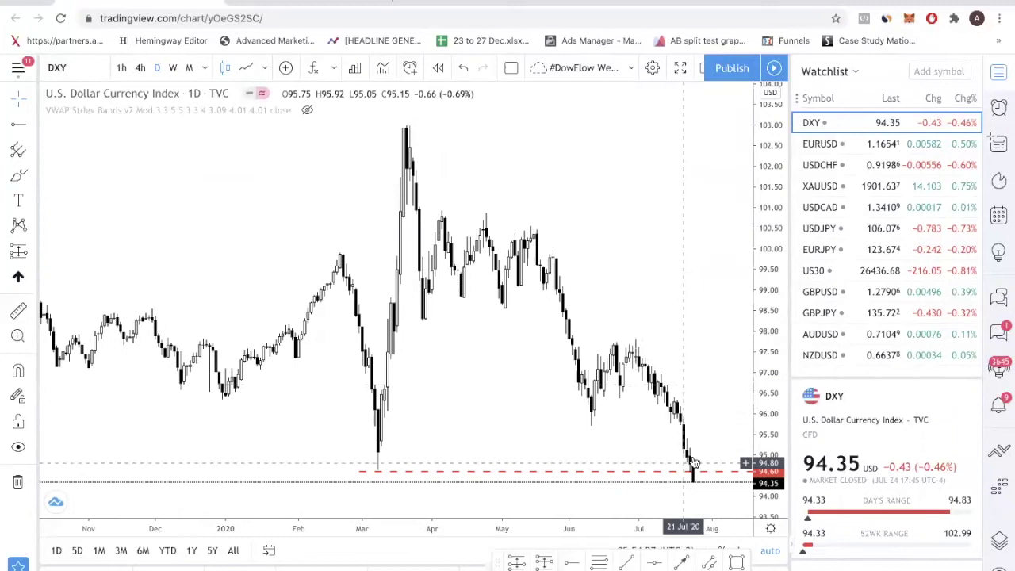
left_click_drag(761, 425, 753, 485)
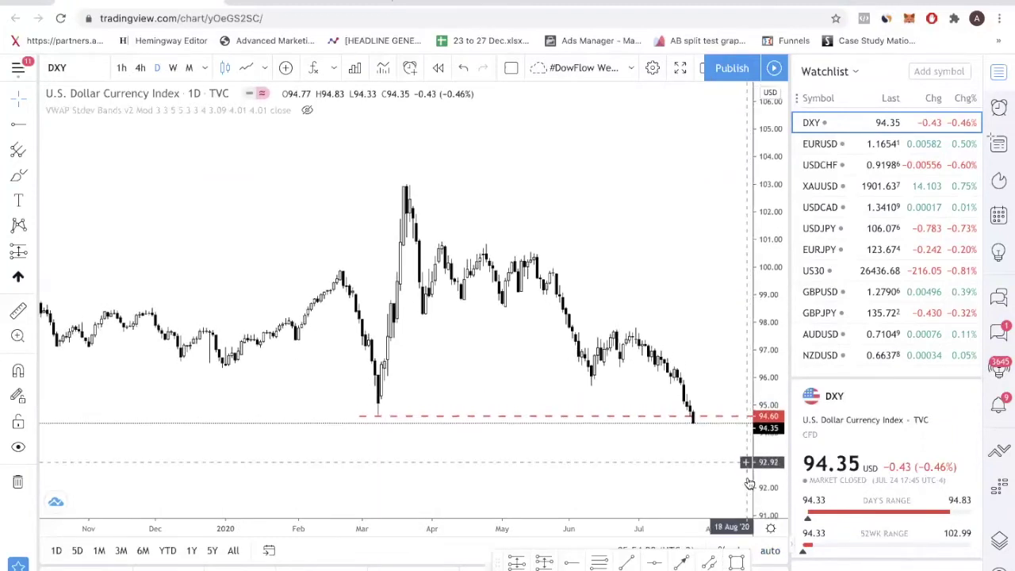
left_click(598, 561)
left_click(594, 371)
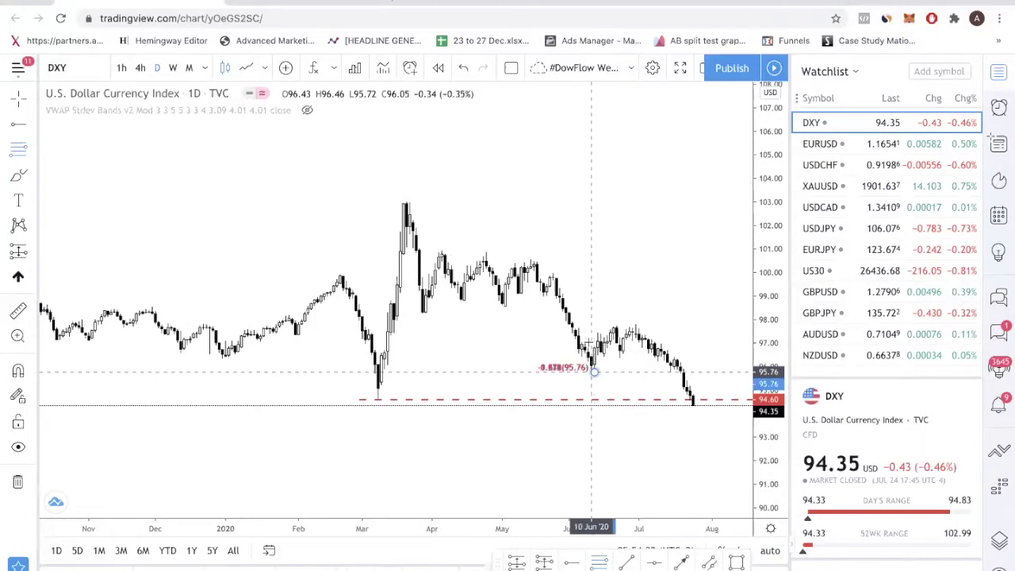
left_click(550, 273)
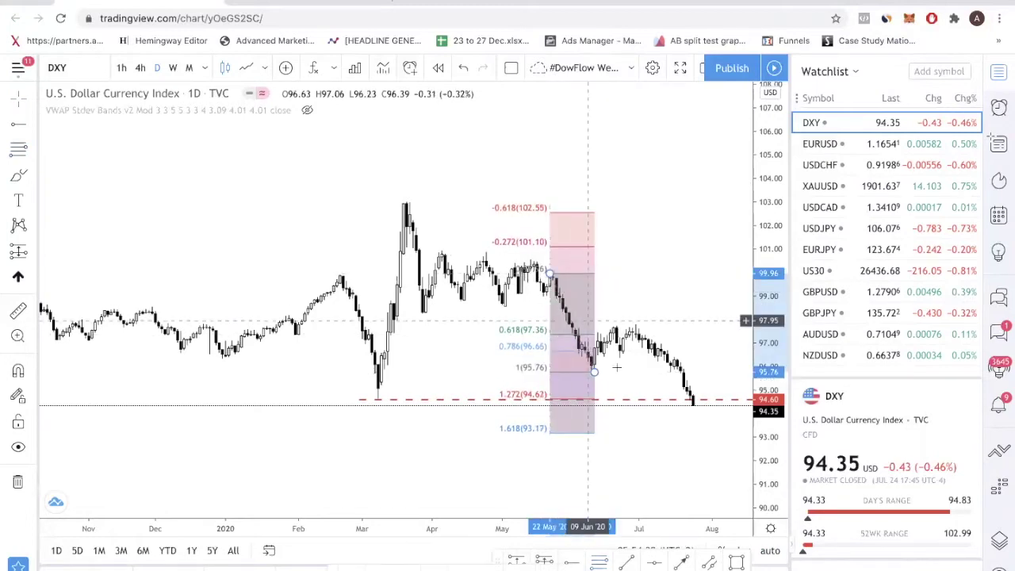
left_click_drag(594, 371, 671, 373)
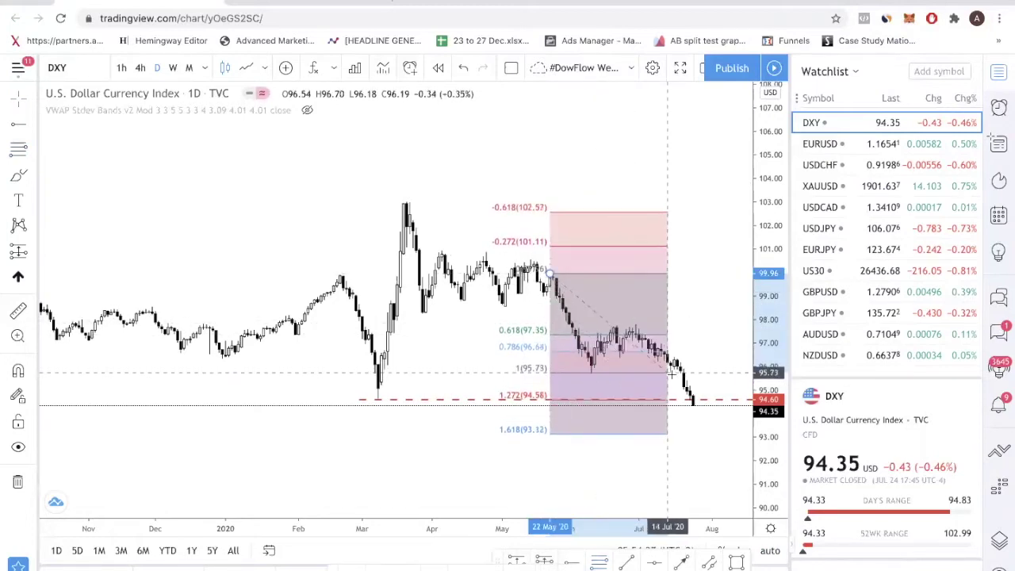
scroll(723, 350, "up", 2)
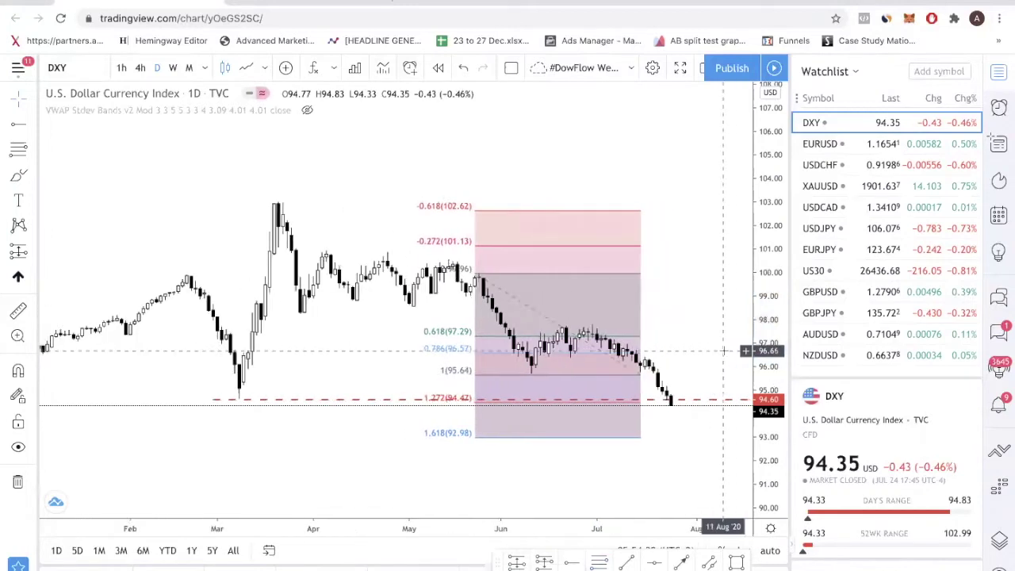
scroll(341, 333, "up", 2)
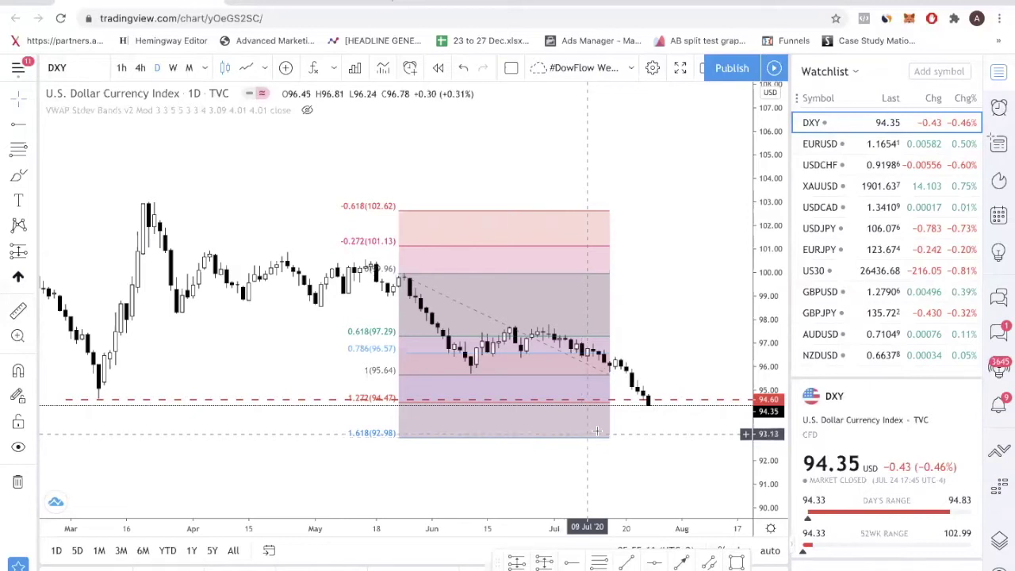
Delete the Fibonacci retracement from the DXY chart
left_click(607, 378)
key("Delete")
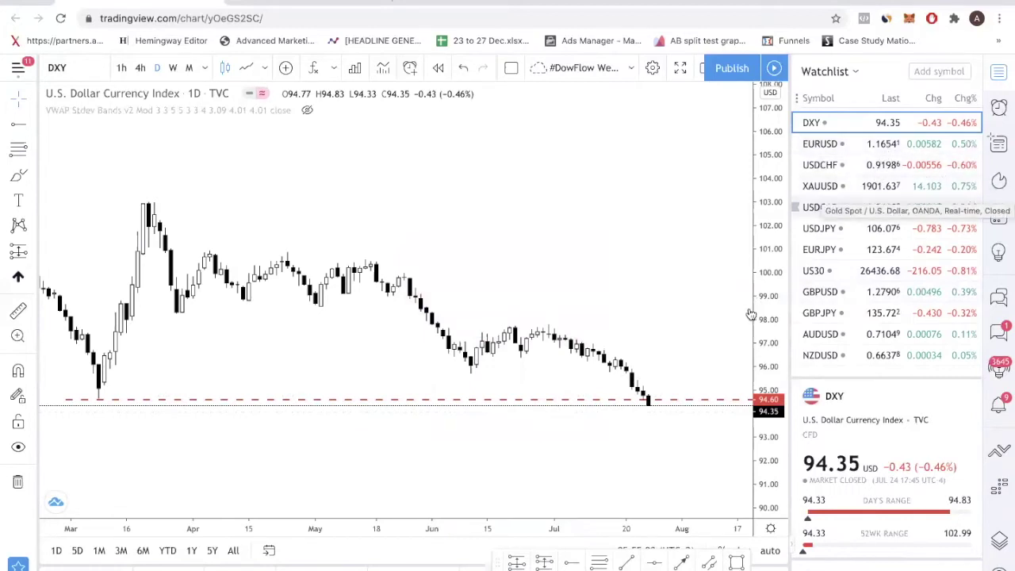
Open the EURUSD chart and draw a horizontal ray at about 1.13727 starting from 8 June 2020
scroll(548, 317, "down", 2)
scroll(548, 317, "down", 2)
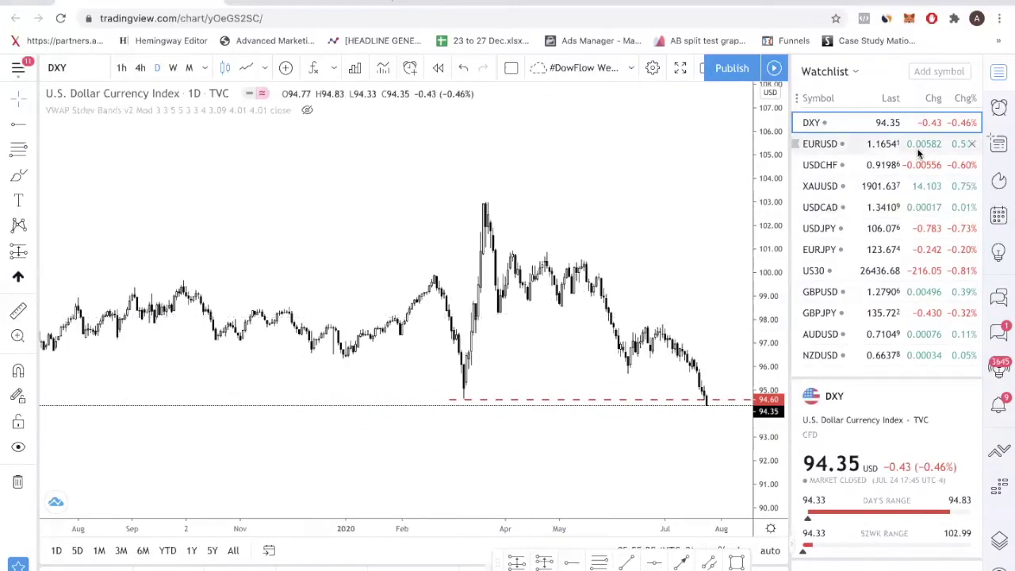
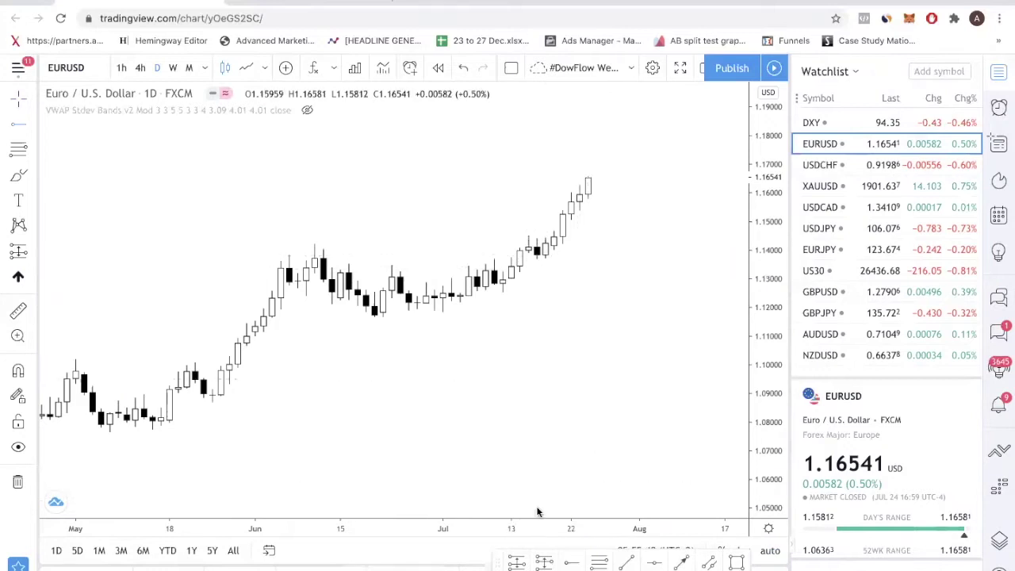
left_click(298, 257)
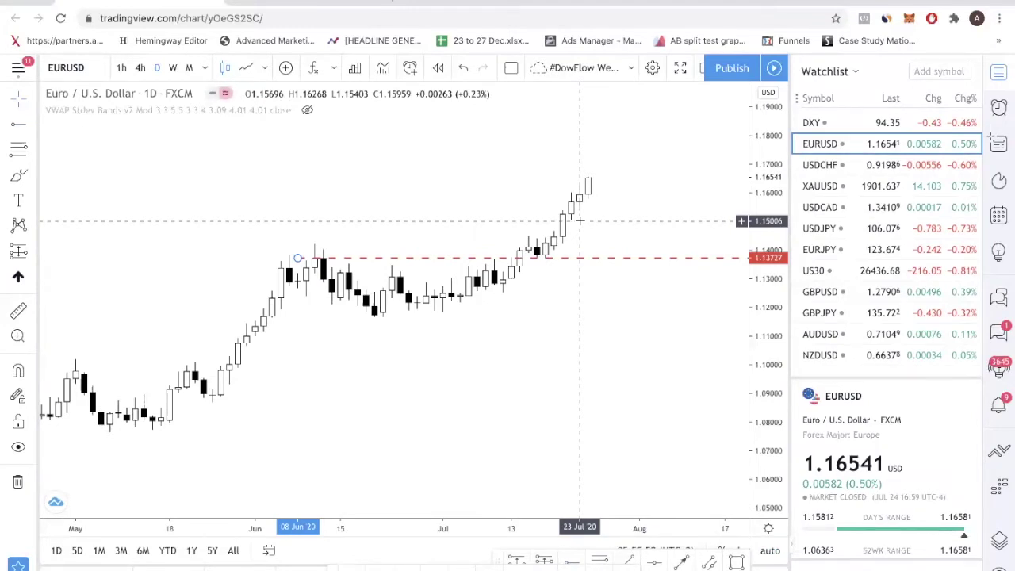
Draw a Fibonacci retracement on EURUSD from the 10 June high near 1.14194 to the 24 April low near 1.07355, and widen it to late July
scroll(579, 222, "down", 6)
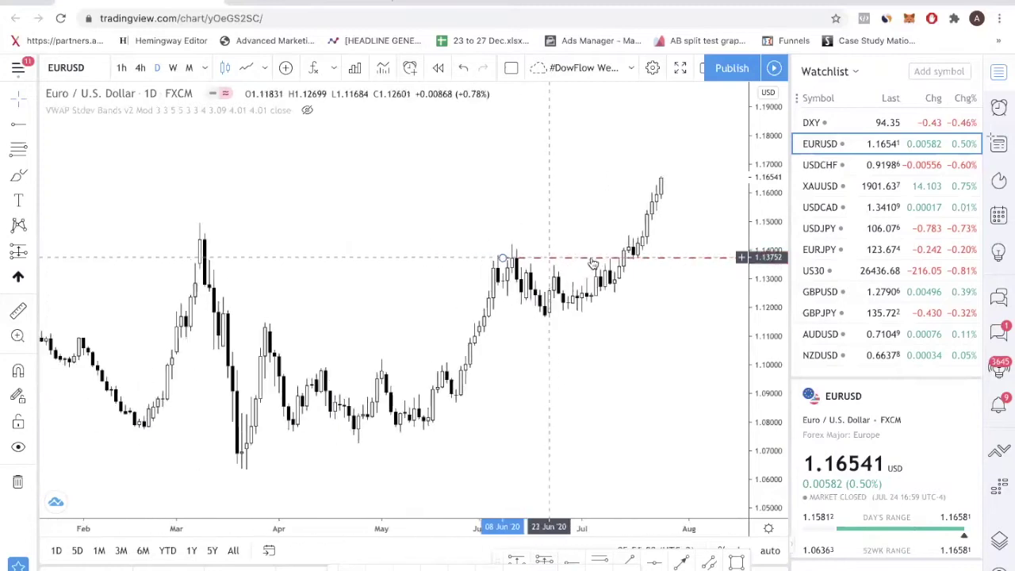
scroll(633, 287, "down", 4)
scroll(689, 254, "up", 3)
scroll(689, 254, "up", 3)
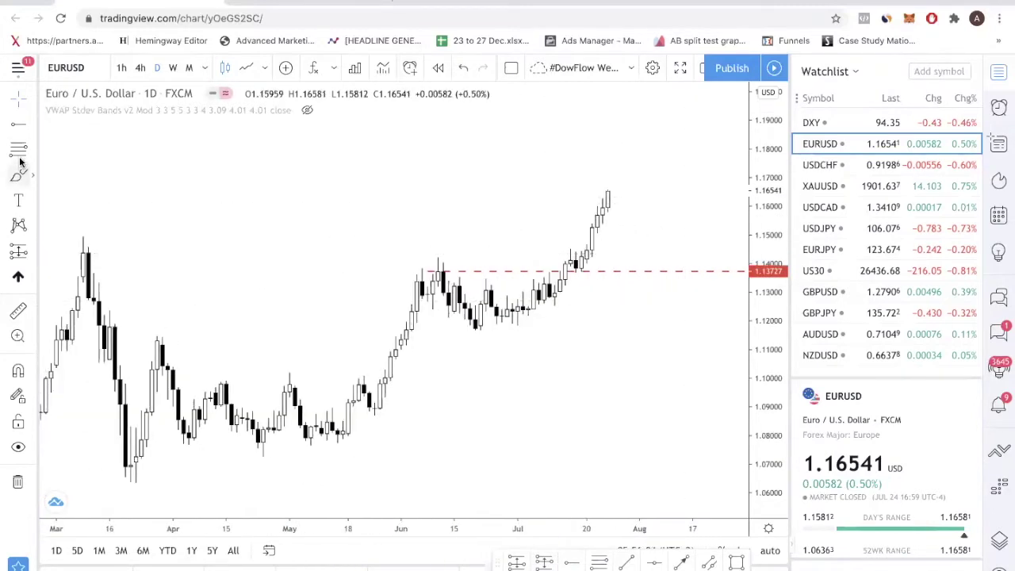
left_click(437, 258)
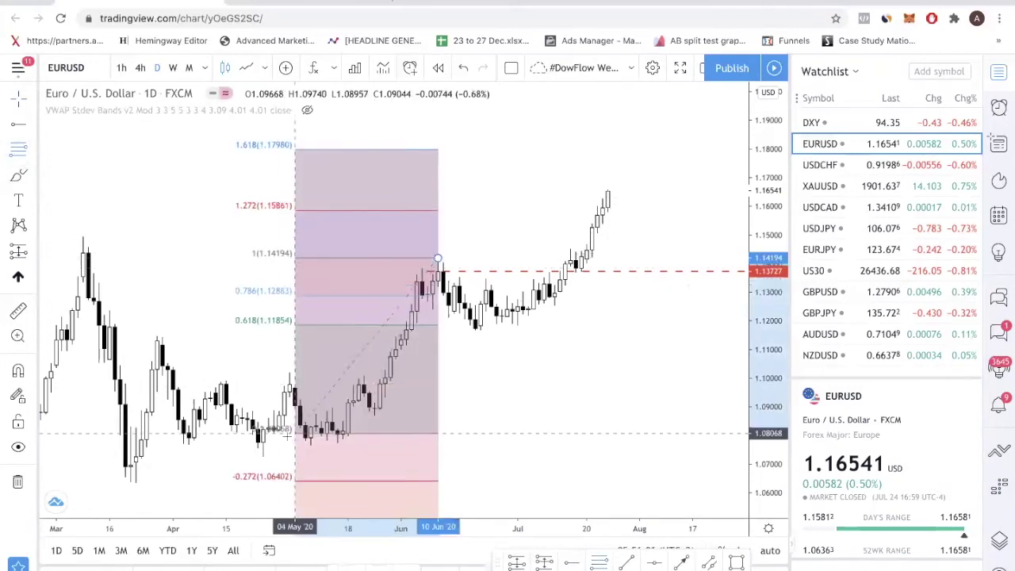
left_click(262, 452)
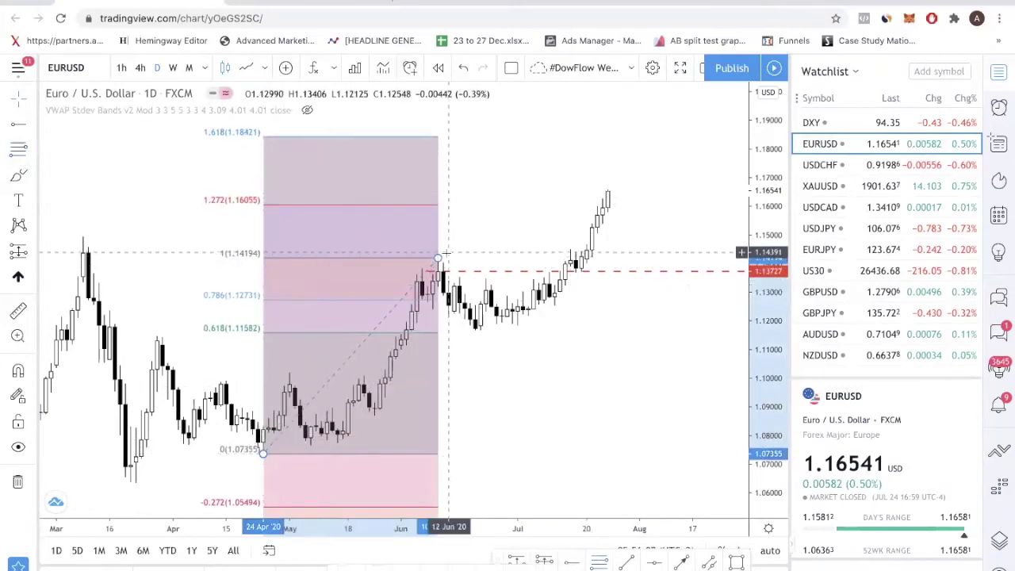
left_click_drag(510, 260, 617, 257)
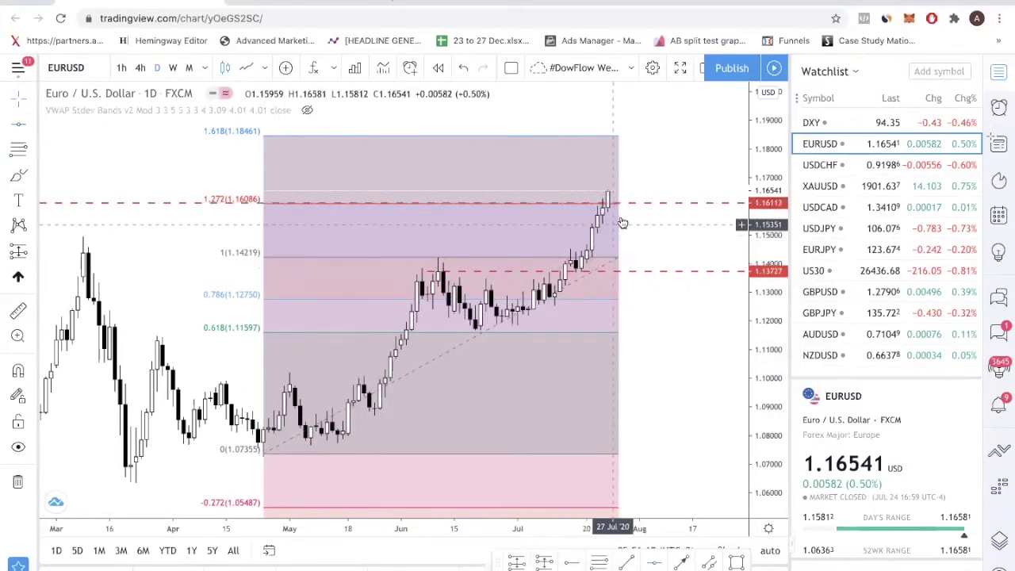
Draw an arrow from the latest EURUSD high down to about 1.160, and a second arrow from there up to about 1.187
left_click(681, 561)
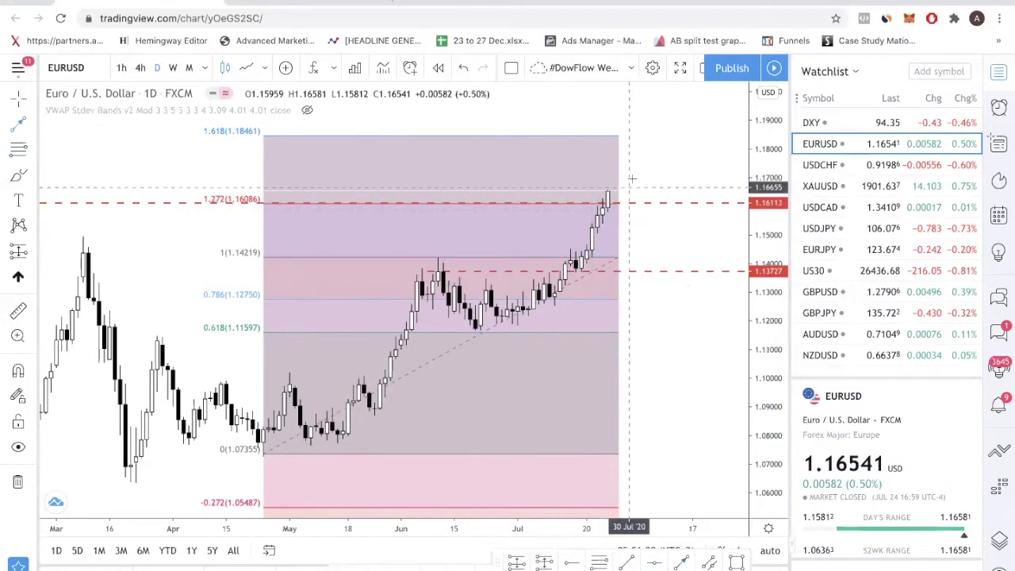
left_click(607, 191)
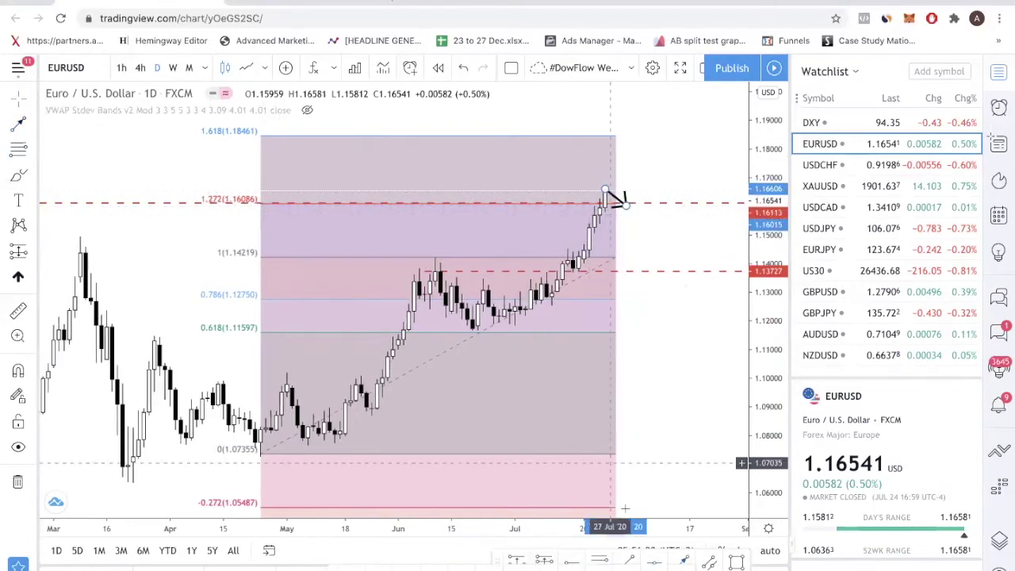
left_click(623, 203)
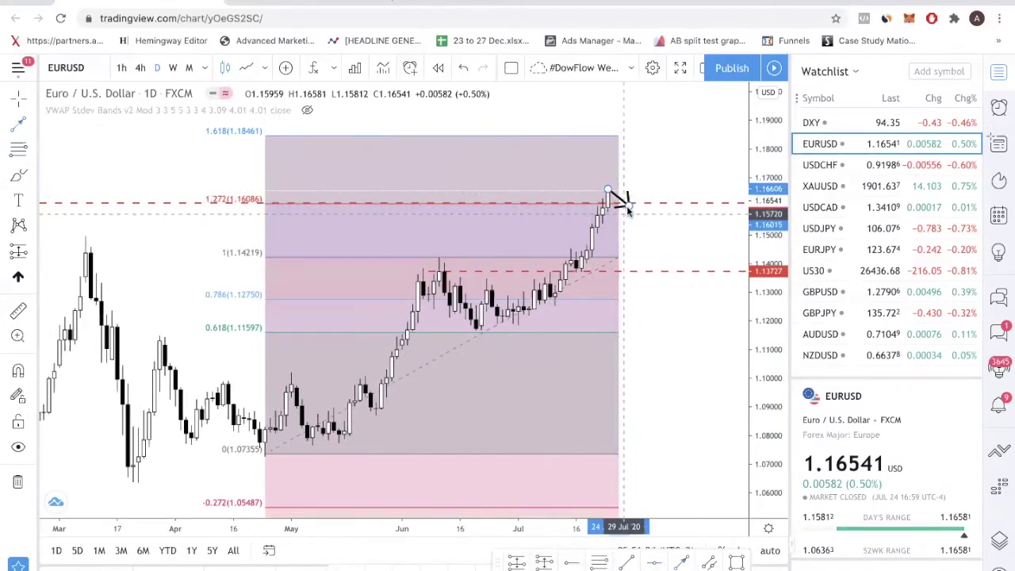
double_click(656, 128)
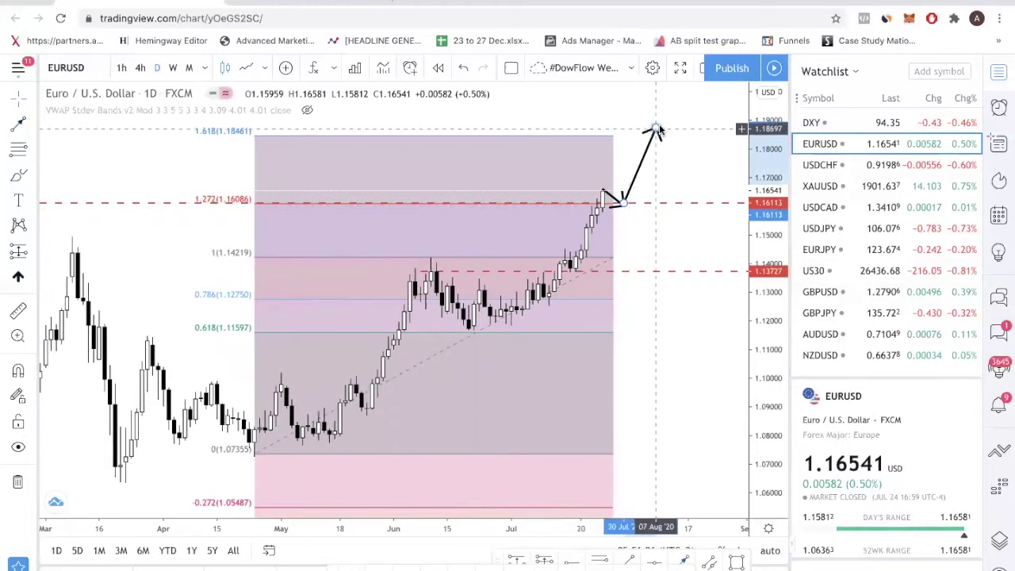
Undo both projection arrows on the EURUSD chart
key("ctrl+z")
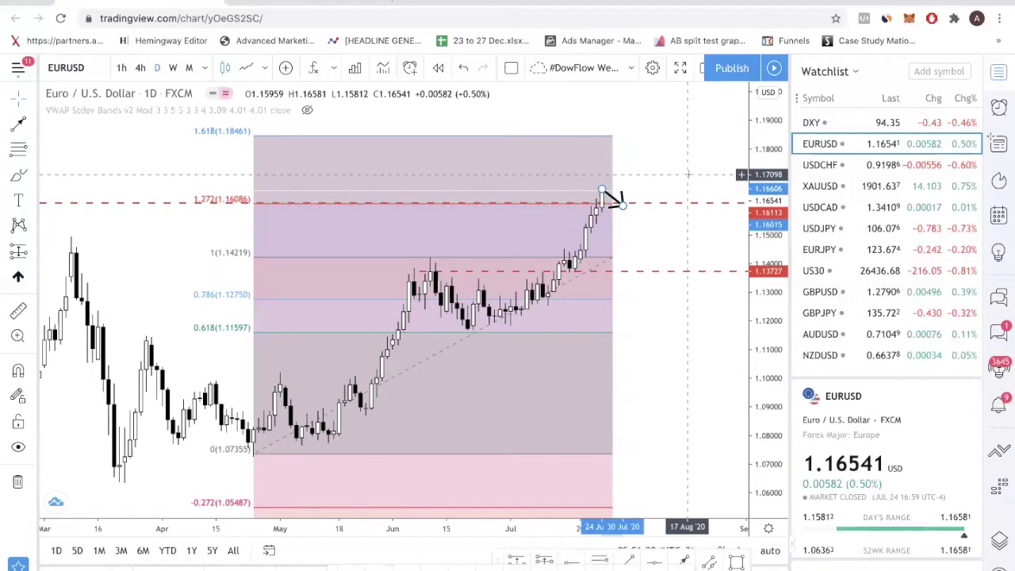
key("ctrl+z")
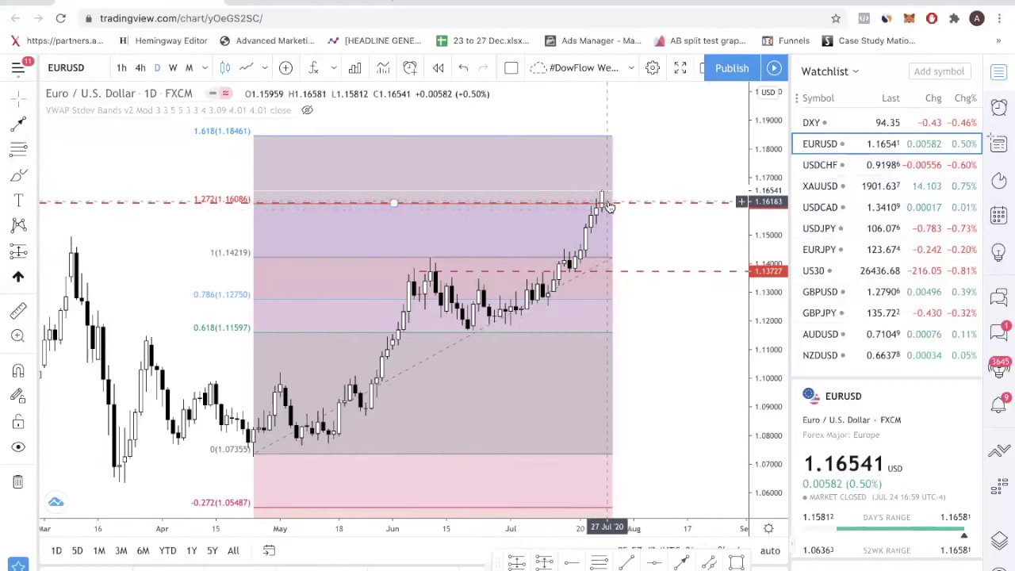
Open the USDCHF chart from the watchlist
left_click(854, 168)
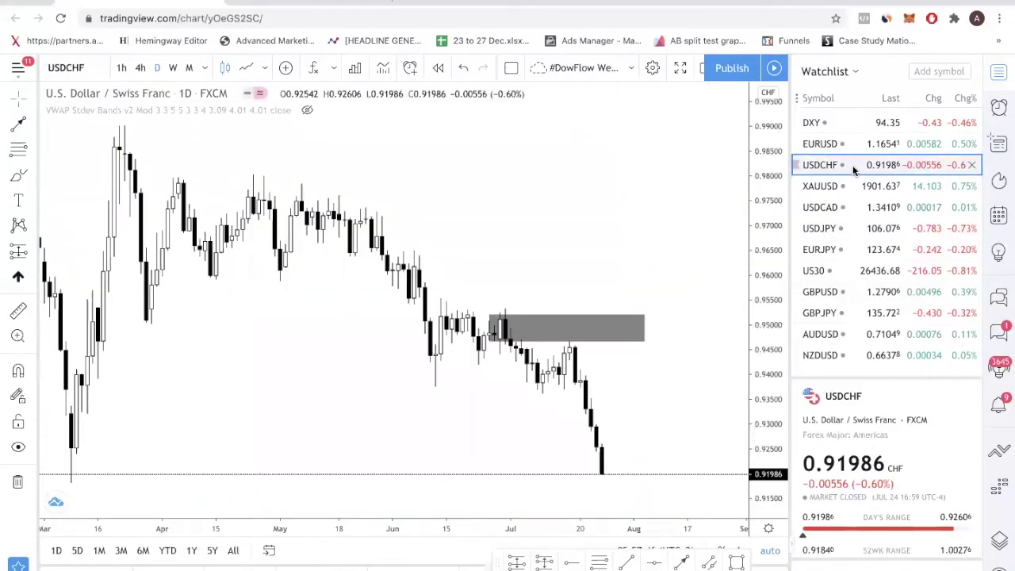
Draw a dashed horizontal ray on the USDCHF daily chart from the March low at about 0.918
scroll(626, 322, "down", 5)
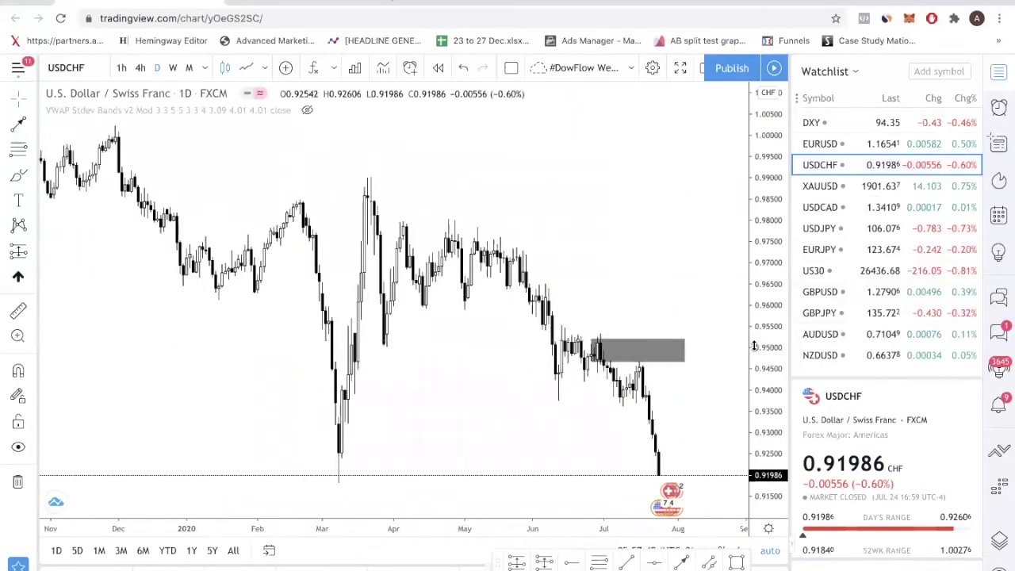
left_click_drag(747, 412, 744, 423)
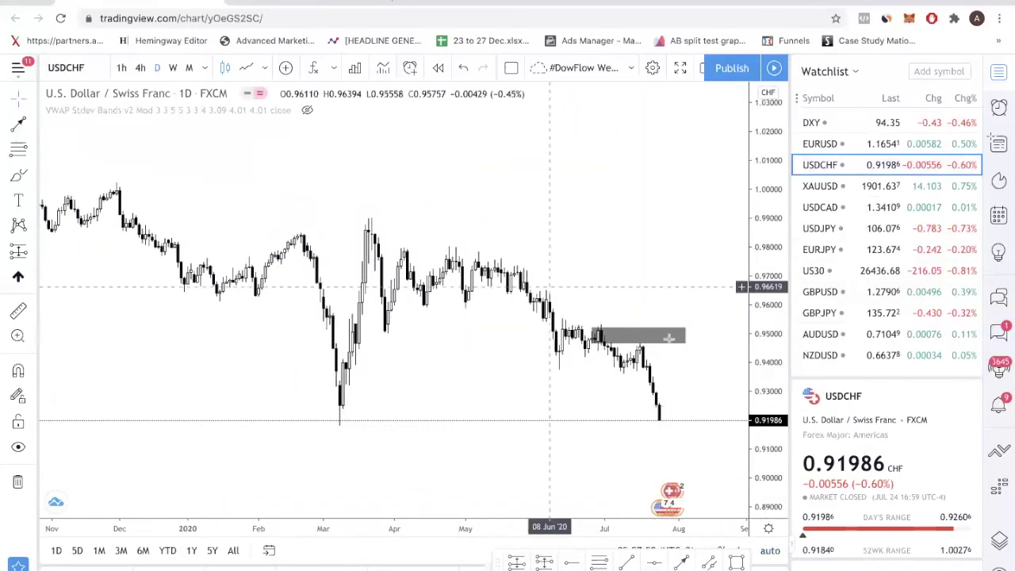
left_click(351, 486)
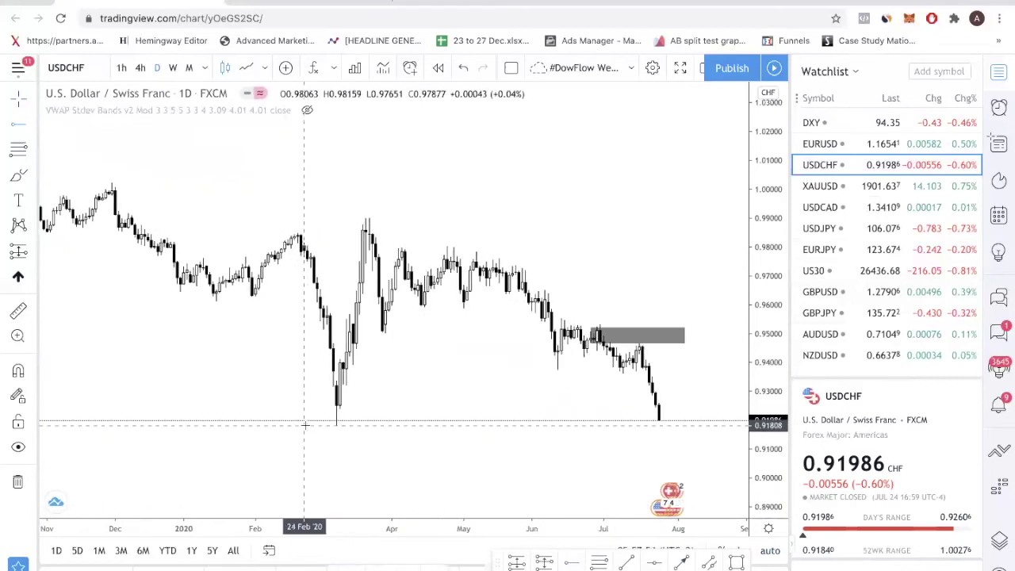
scroll(569, 363, "down", 4)
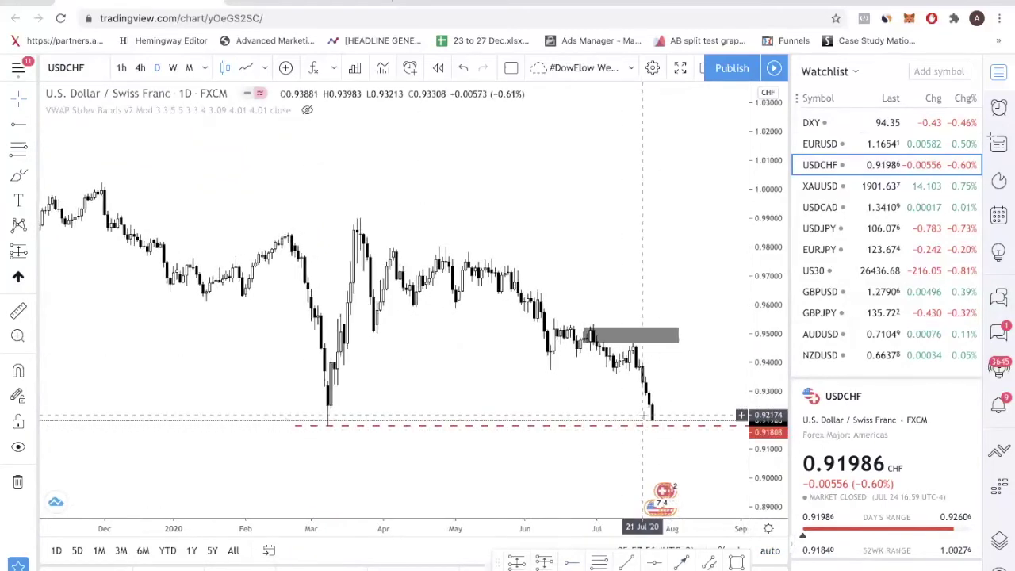
scroll(725, 397, "up", 3)
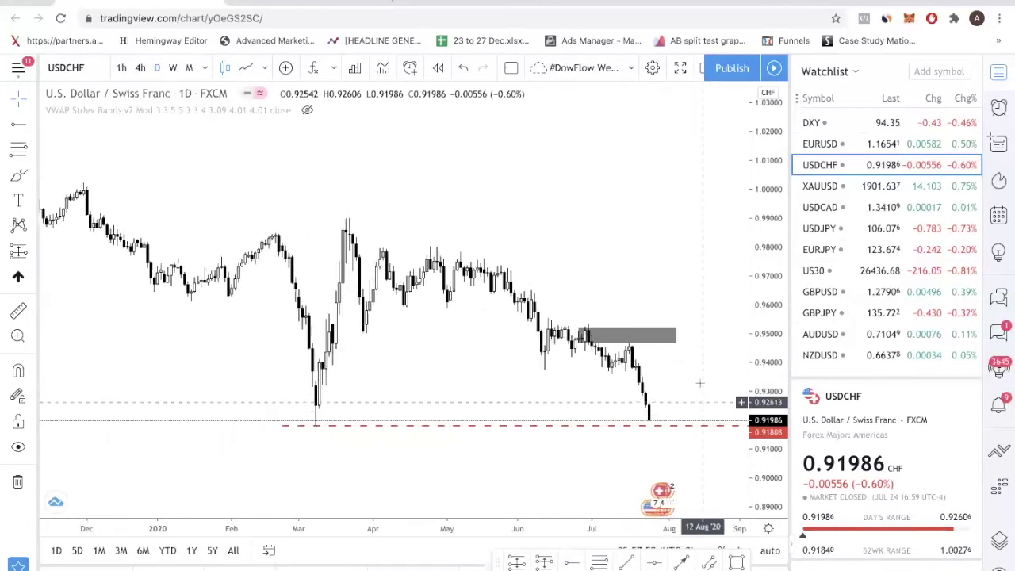
Draw an arrow from the latest USDCHF price down to about 0.906, and a second arrow from there up to about 0.9185
left_click_drag(760, 361, 760, 381)
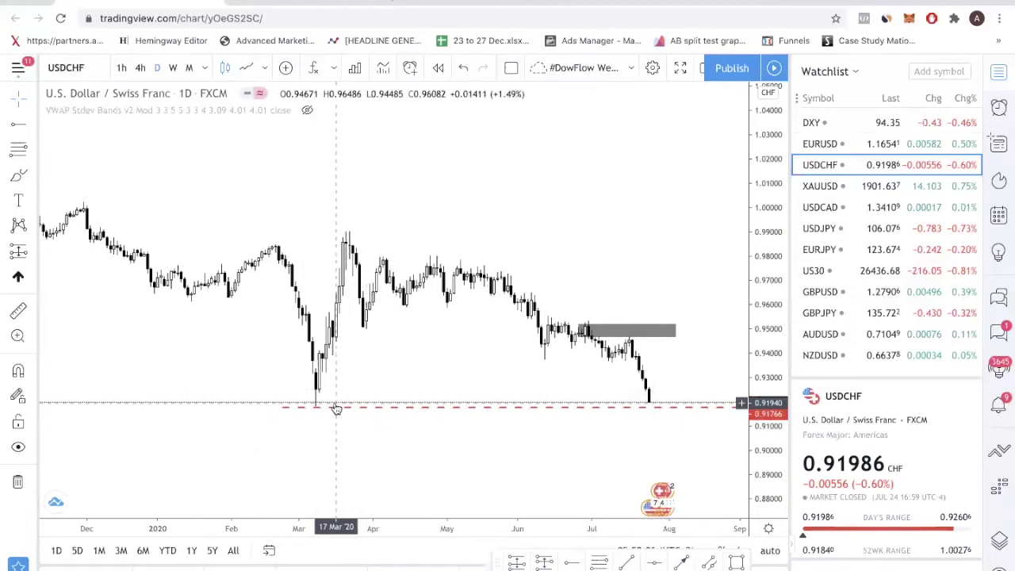
key("alt+t")
mouse_move(650, 399)
left_mouse_down()
mouse_move(662, 433)
mouse_move(680, 408)
left_mouse_up()
left_click(682, 560)
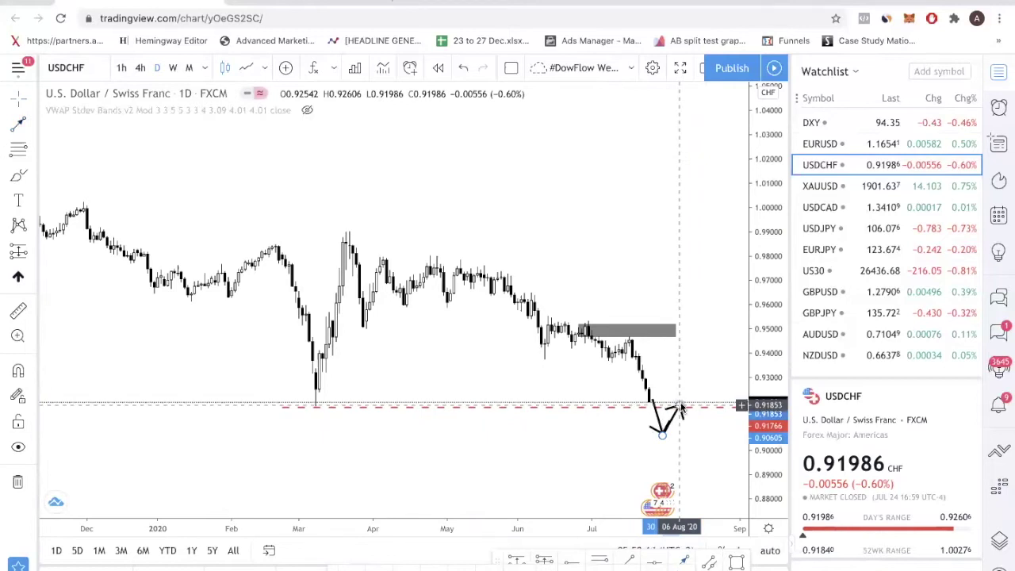
Draw a rectangle from about 0.9206 to 0.9168 between late July and 24 August, and extend the upward arrow to about 0.928
left_click_drag(654, 403, 719, 410)
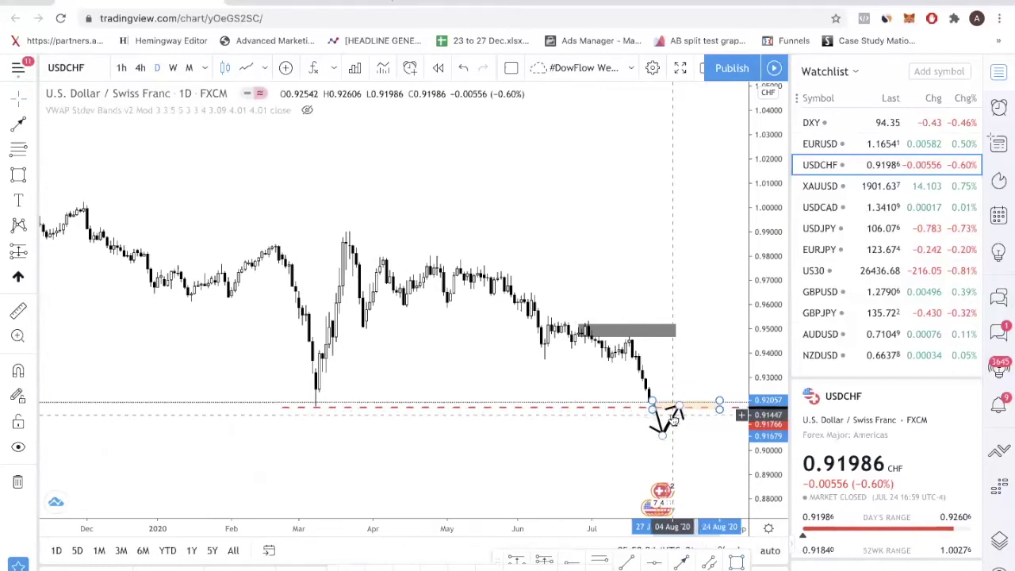
mouse_move(678, 411)
left_mouse_down()
mouse_move(680, 358)
mouse_move(674, 383)
left_mouse_up()
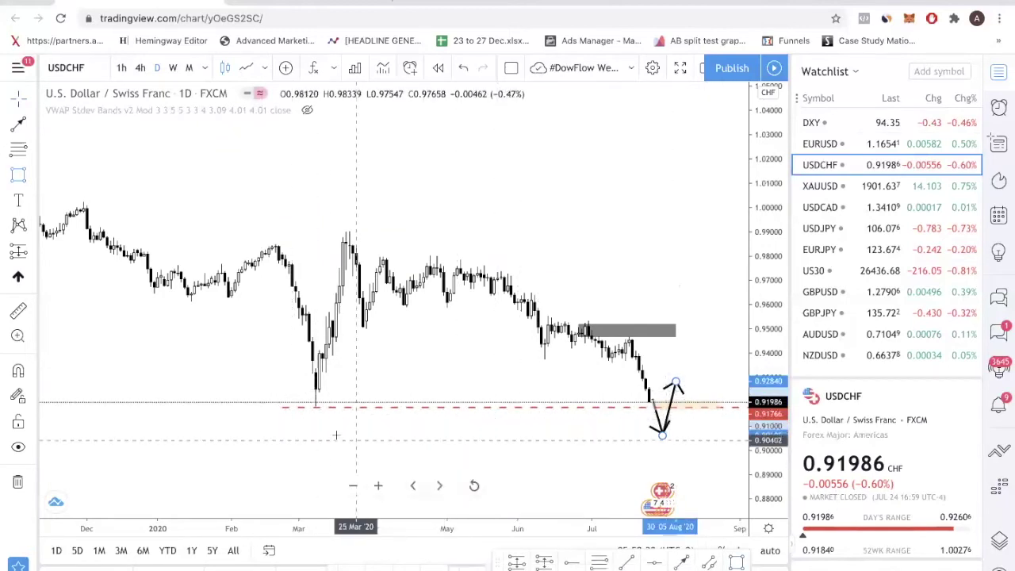
Draw a zone under the March low from about 0.9185 to 0.9113, and another along the highs between about 0.9897 and 0.9850
mouse_move(305, 408)
left_mouse_down()
mouse_move(313, 424)
mouse_move(392, 446)
mouse_move(286, 426)
left_mouse_up()
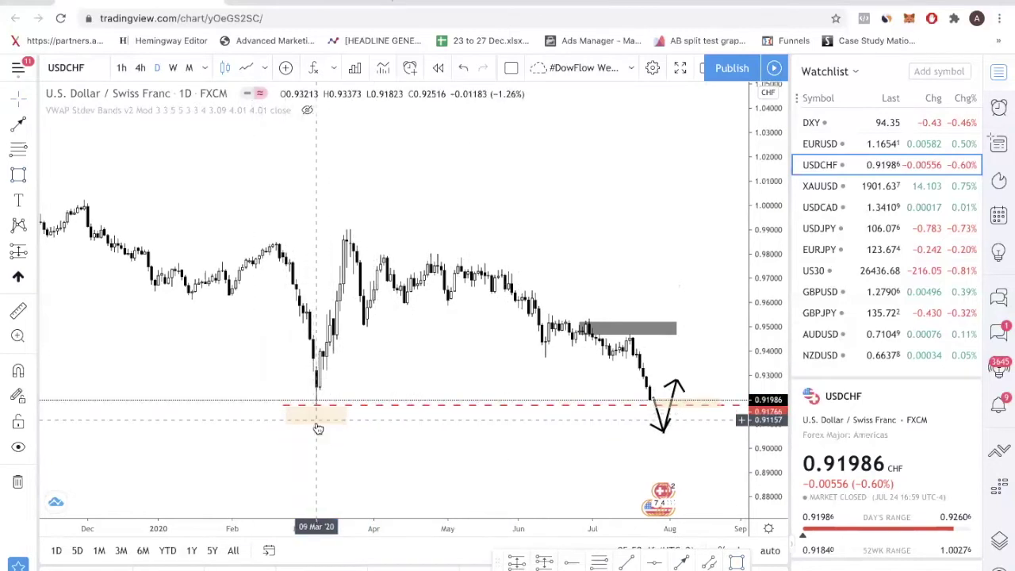
left_click_drag(317, 426, 329, 414)
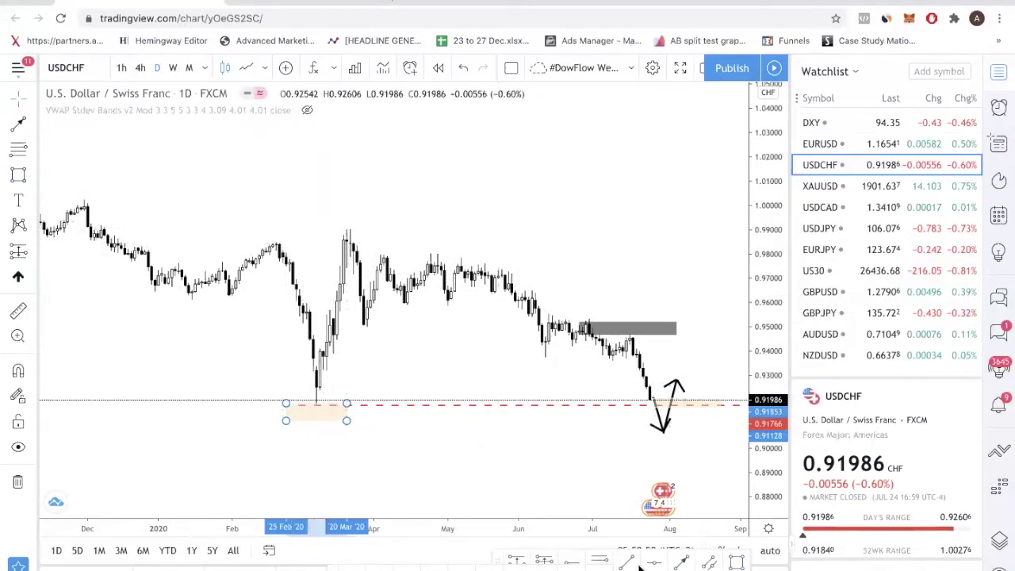
left_click(276, 230)
left_click(548, 240)
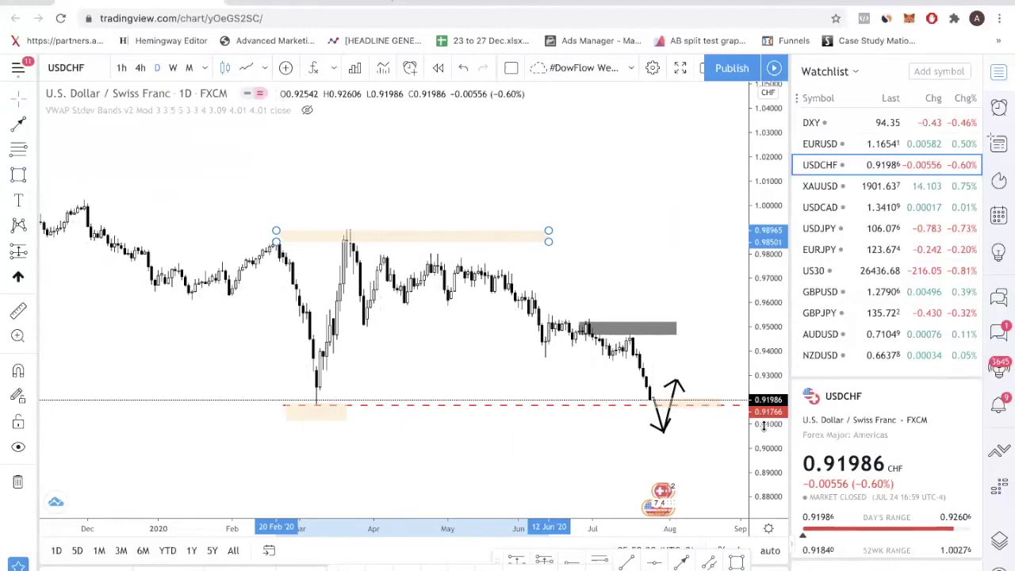
Check this week's events on the Forex Factory calendar and return to the TradingView chart
left_click(298, 6)
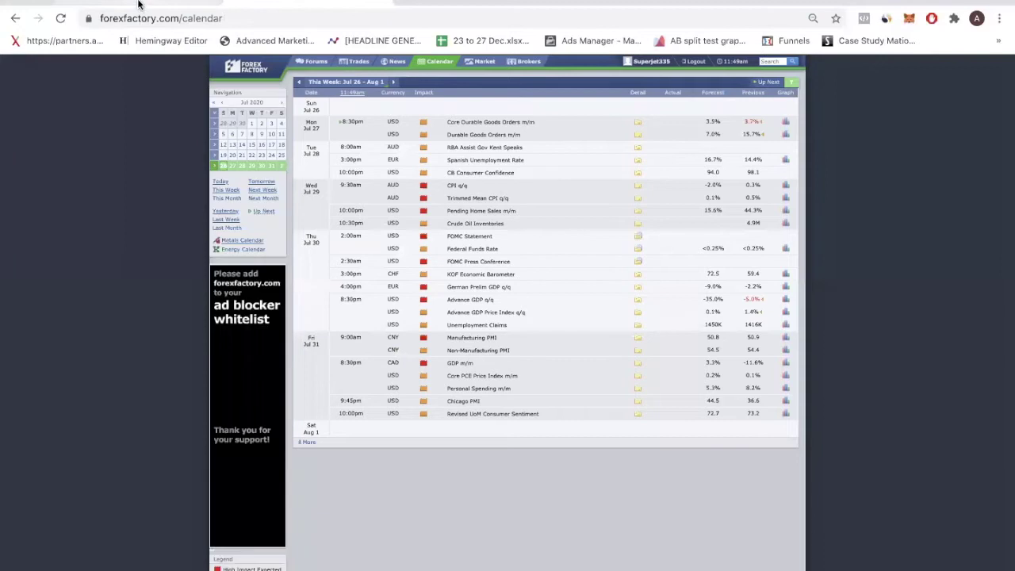
left_click(135, 6)
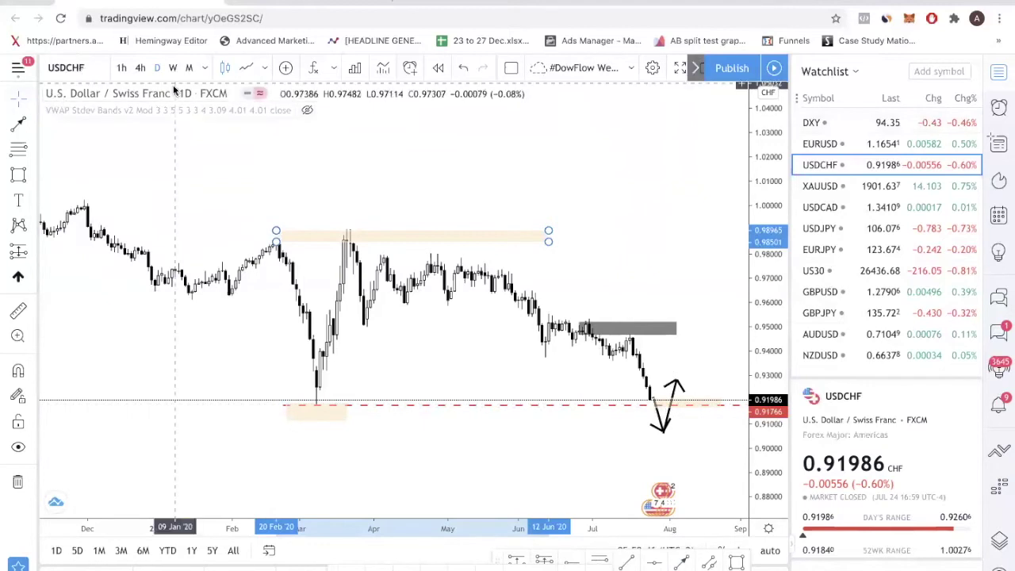
Open XAUUSD on the 4-hour timeframe and draw a rising trend line from about 1814 on 21 July under the successive lows
left_click(895, 188)
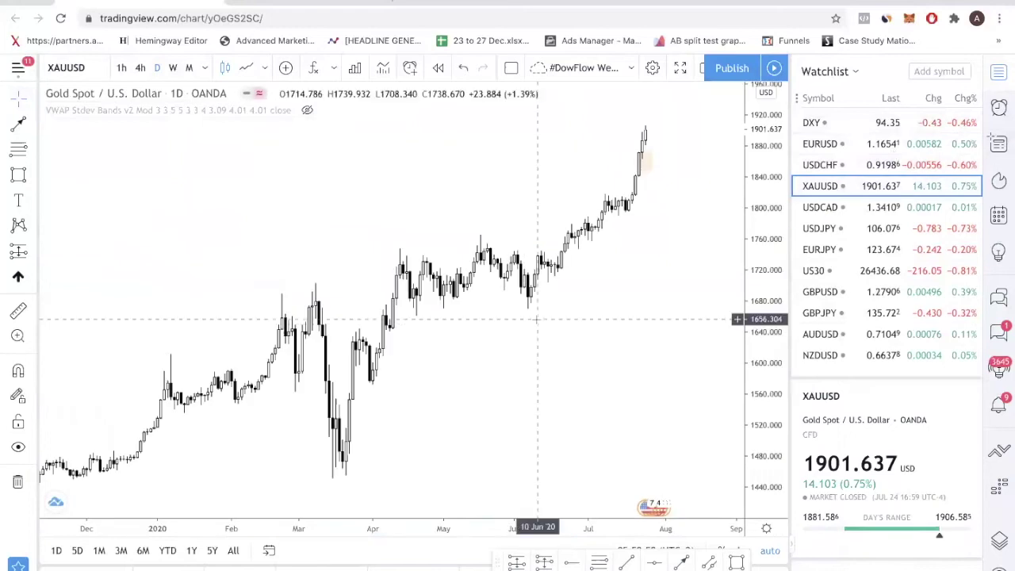
scroll(547, 321, "up", 4)
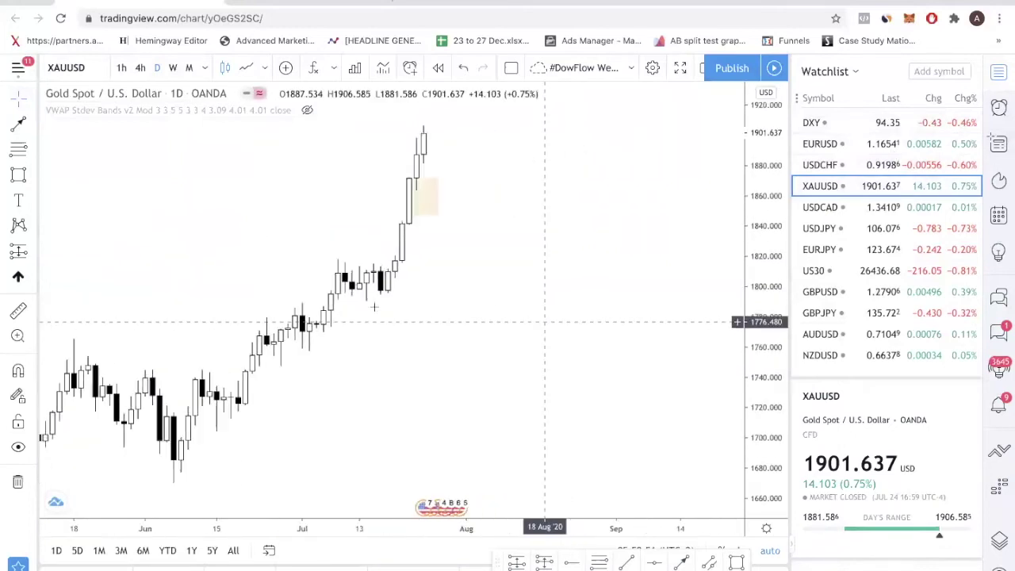
left_click(140, 68)
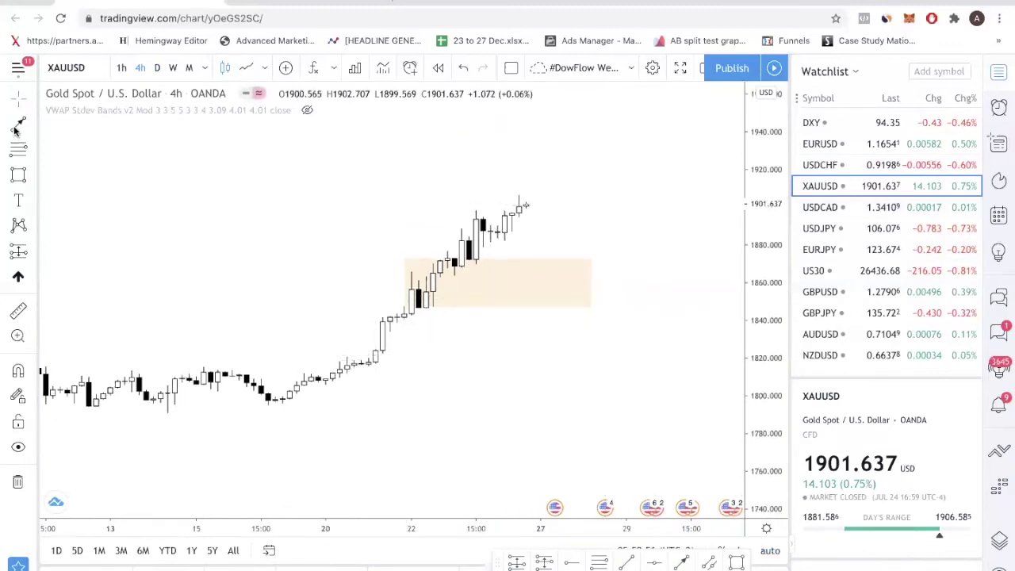
left_click(368, 367)
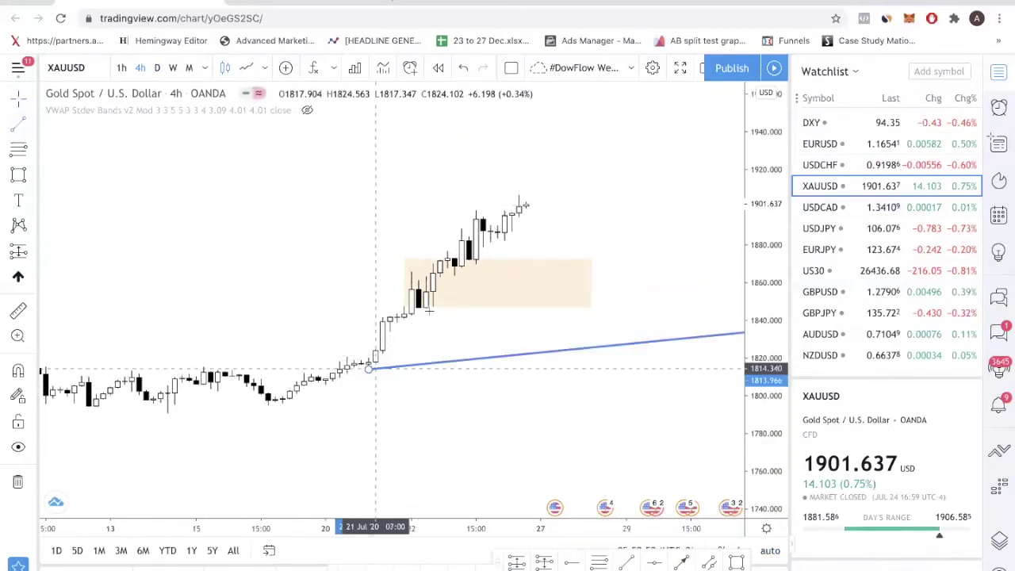
left_click(555, 191)
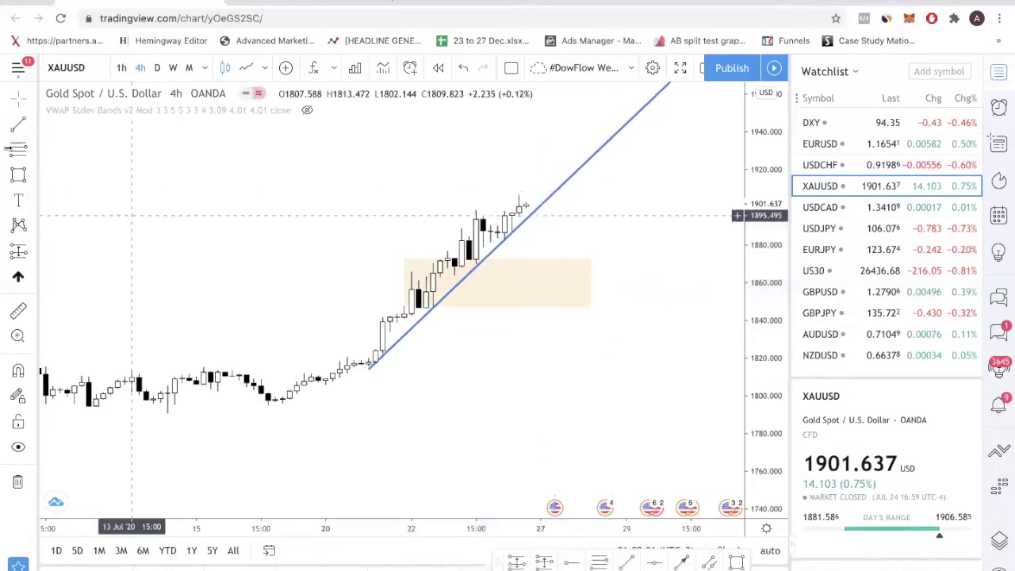
Compare the XAUUSD trend line on the daily timeframe and on a 4-hour line chart, and return to 4-hour candles
left_click(157, 68)
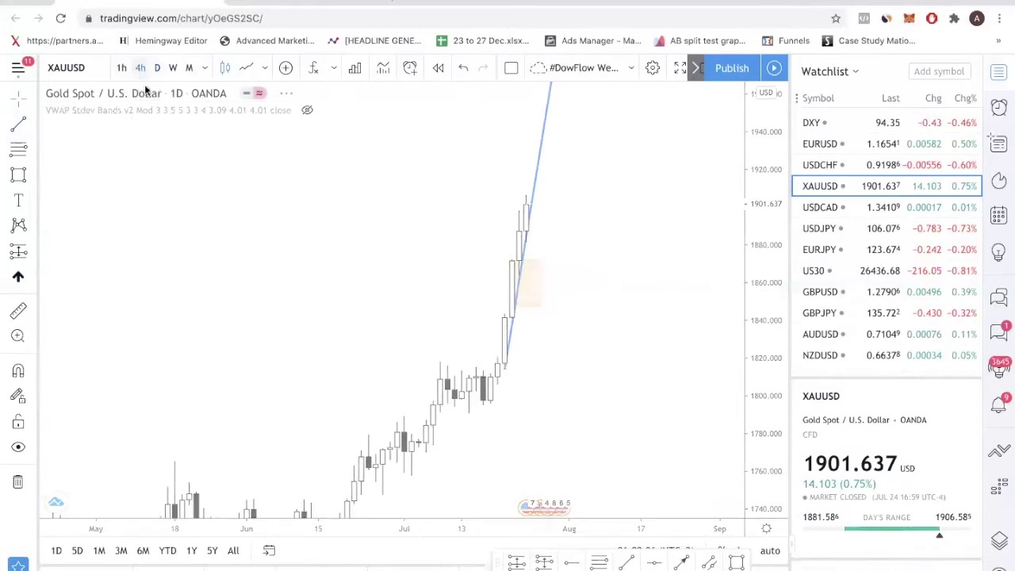
type("4h")
key("Return")
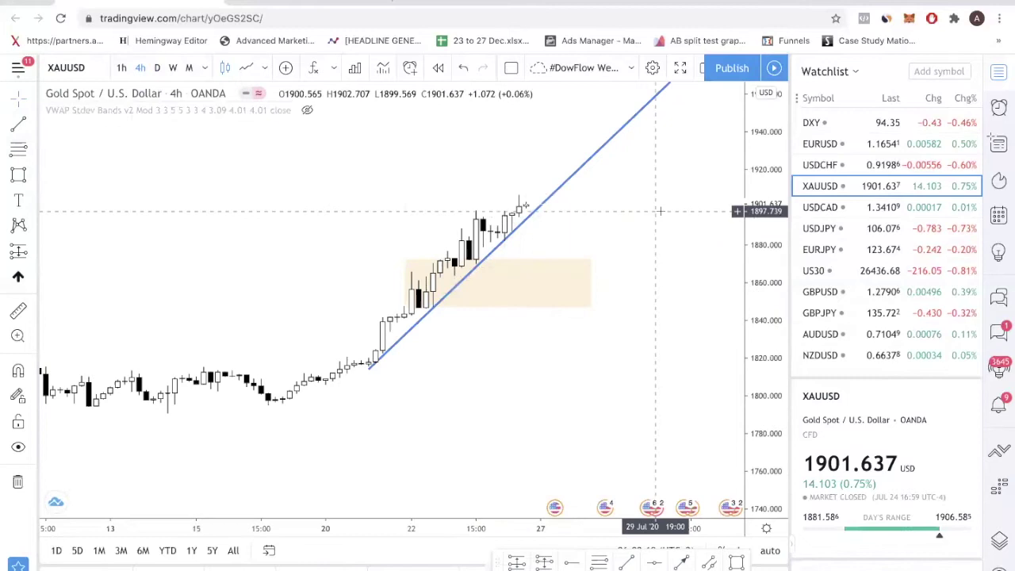
key("alt+l")
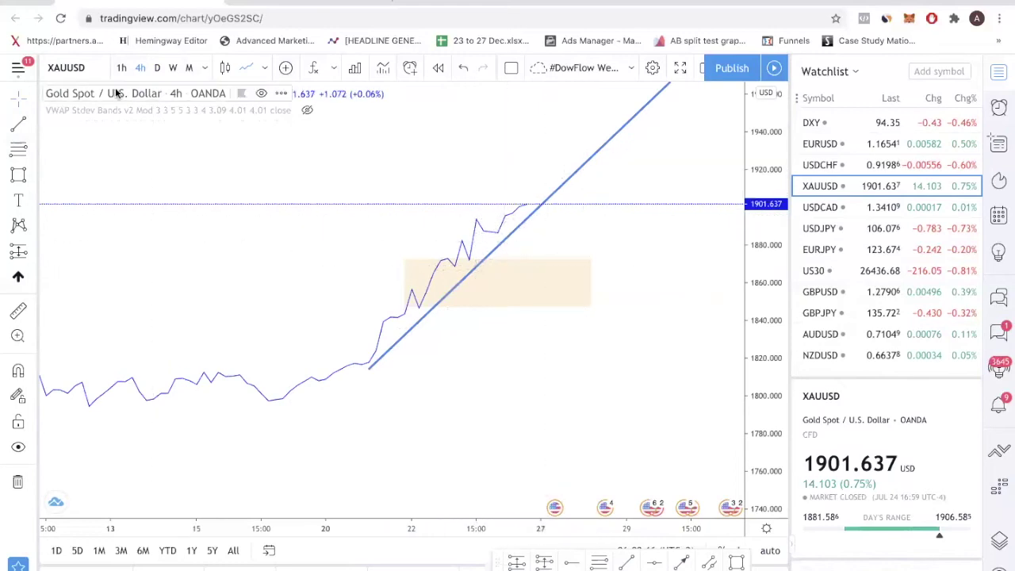
left_click(225, 70)
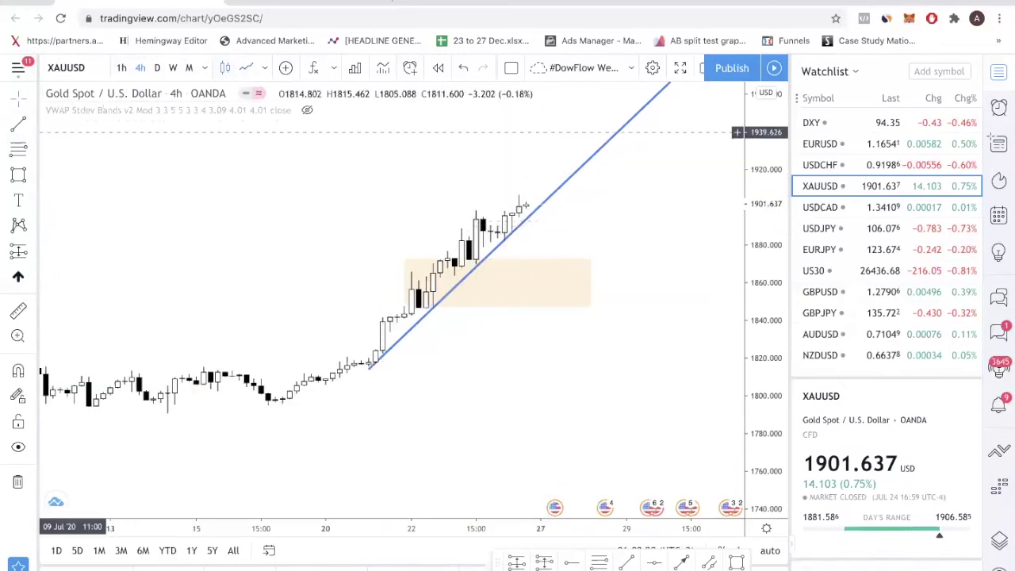
Add horizontal lines at about 1893.6 and 1882.4 on XAUUSD using the line-chart peaks, and view them on 1-hour candles
key("alt+h")
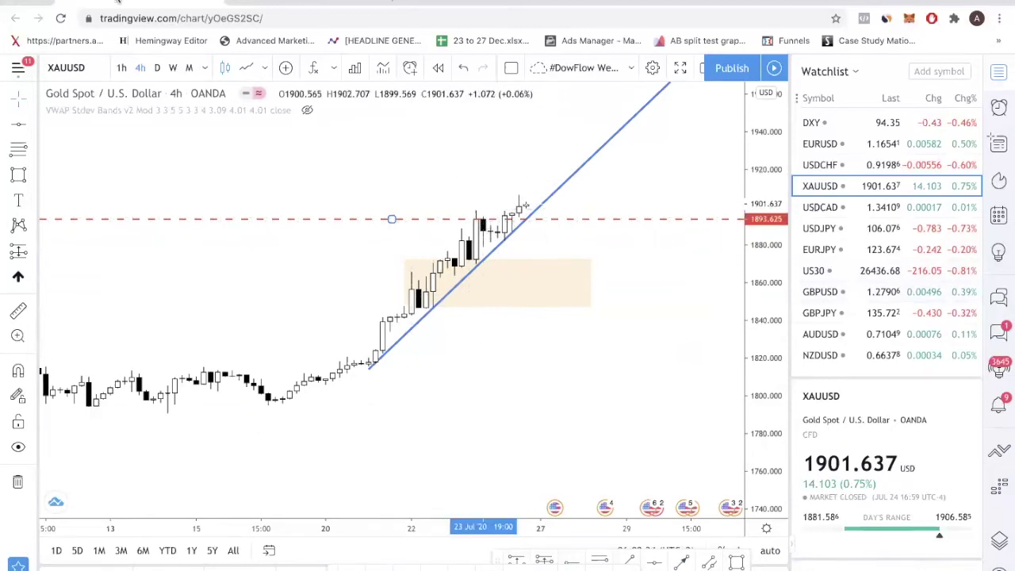
left_click(247, 69)
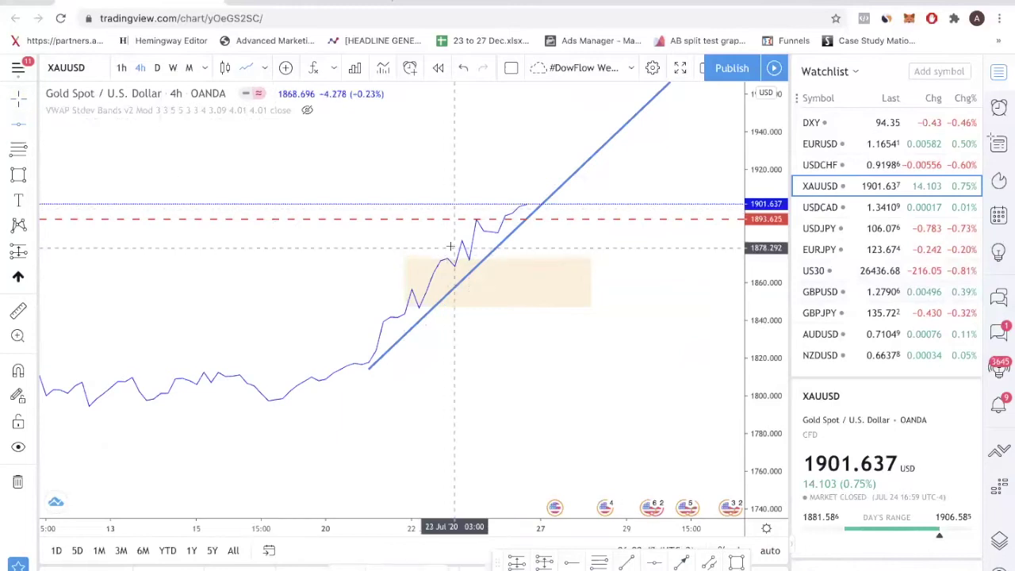
left_click(392, 239)
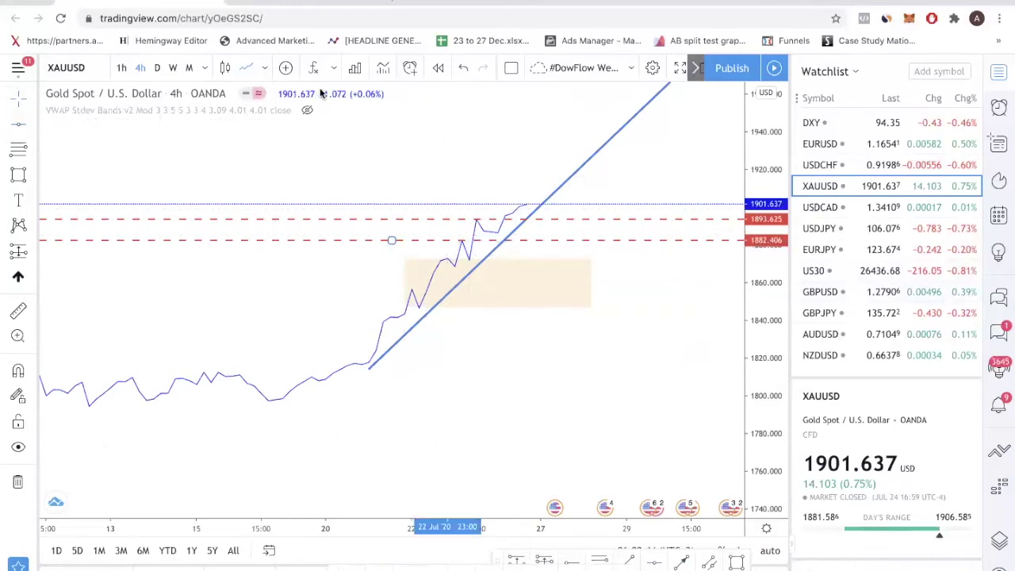
left_click(225, 68)
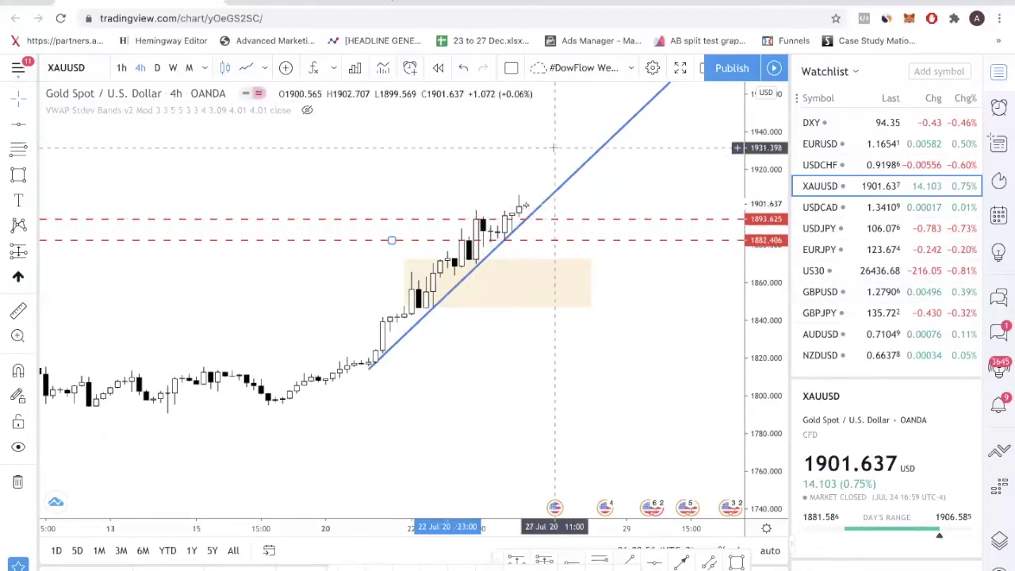
left_click(121, 69)
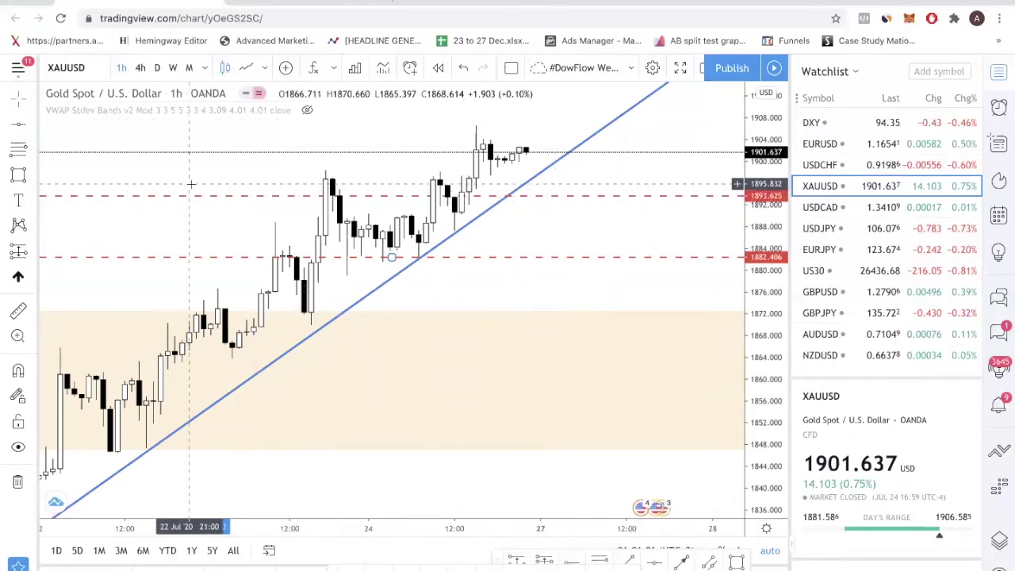
Open USDCAD on the daily timeframe and draw a rectangle from 15 June to 18 August between about 1.3699 and 1.3509
left_click(917, 215)
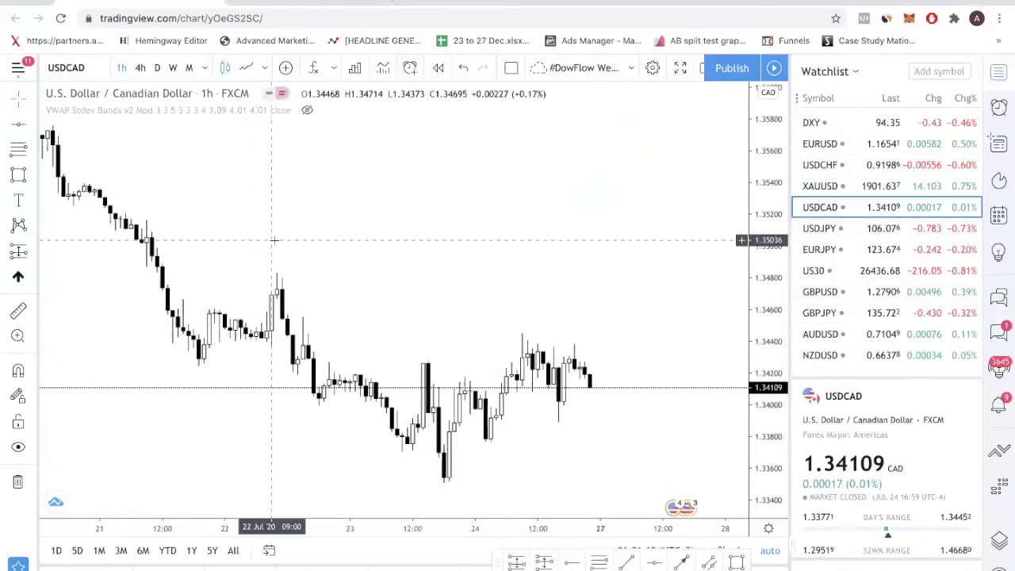
left_click(157, 69)
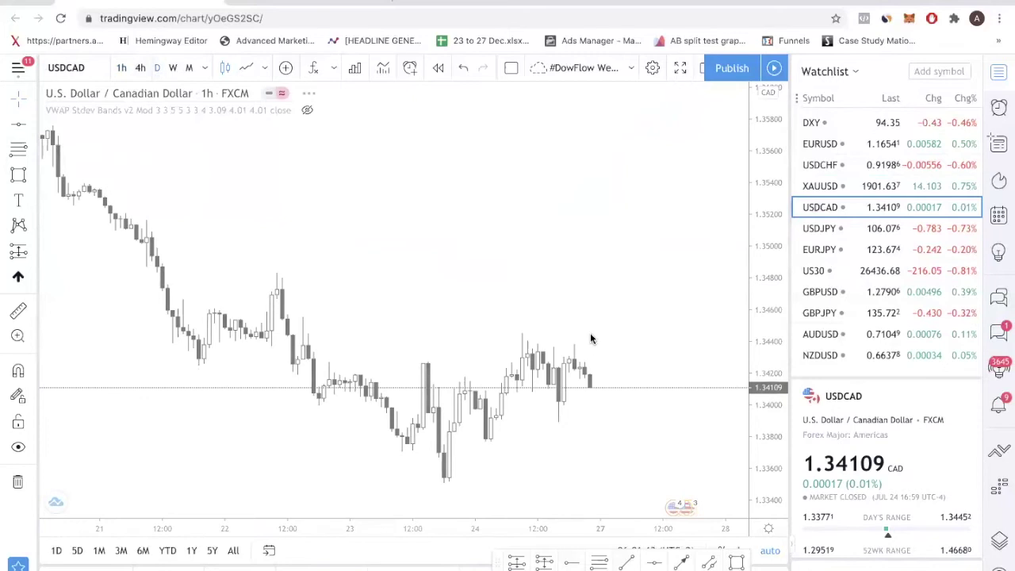
scroll(623, 381, "up", 2)
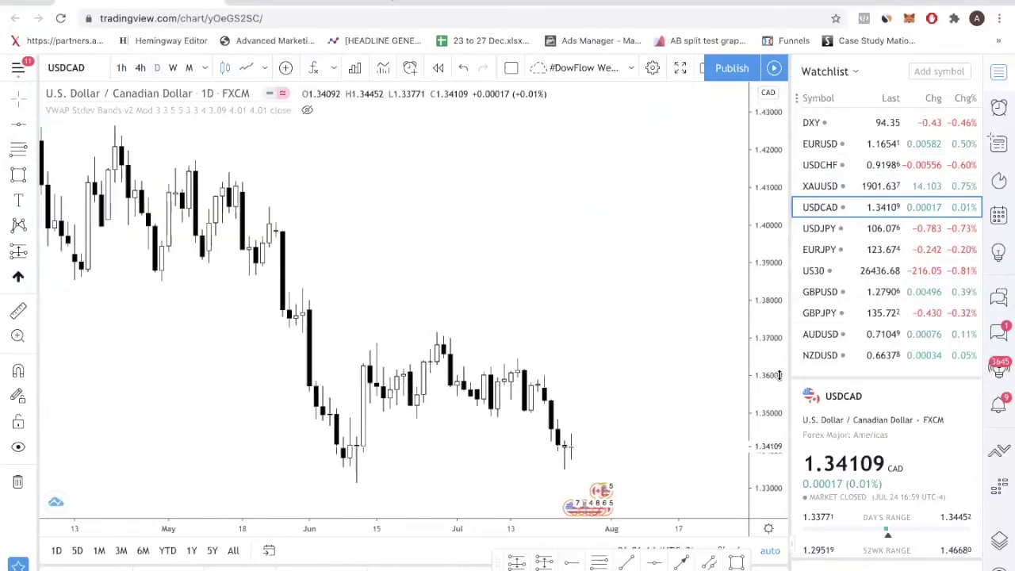
left_click_drag(770, 359, 770, 388)
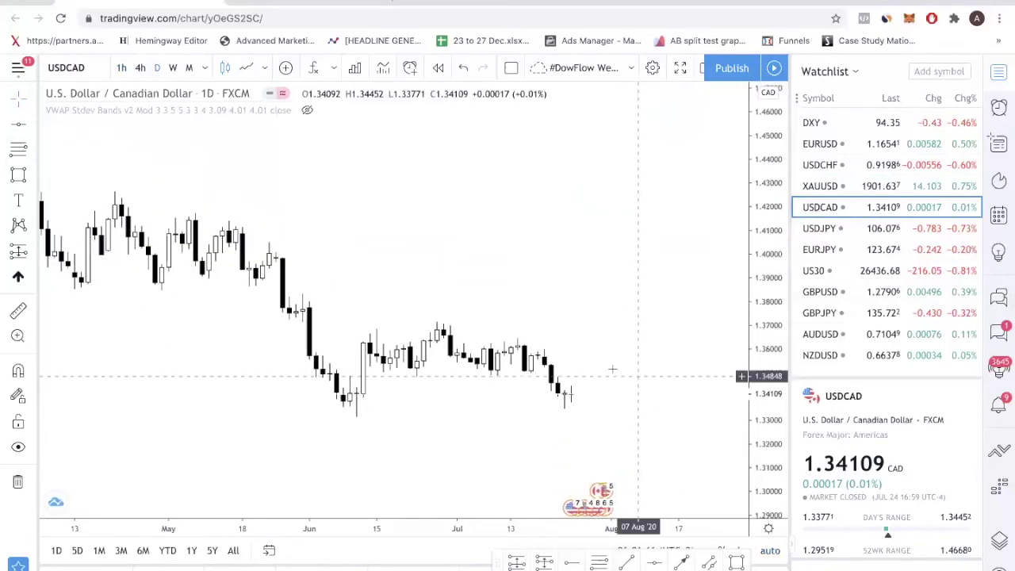
left_click(735, 561)
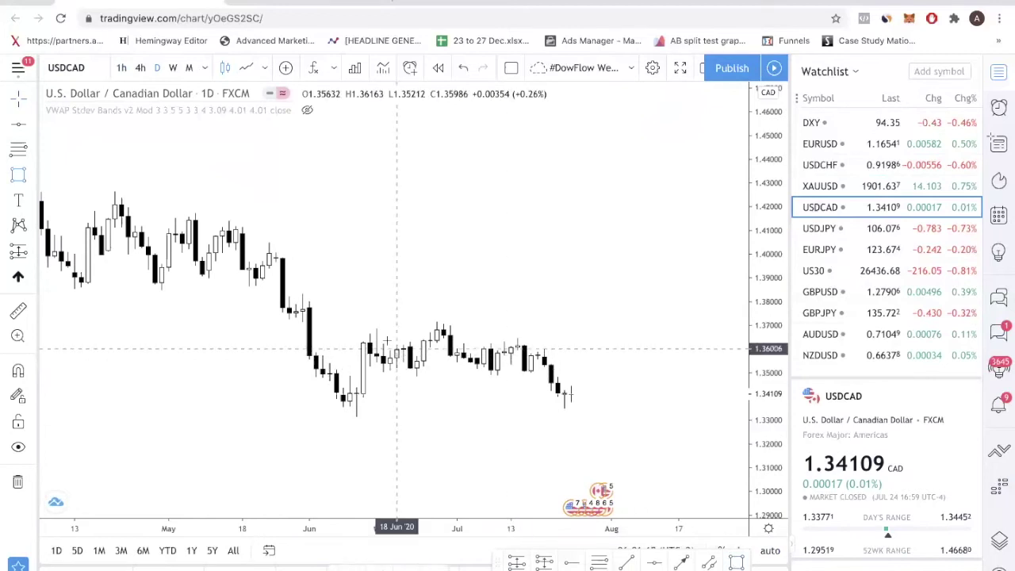
left_click(377, 326)
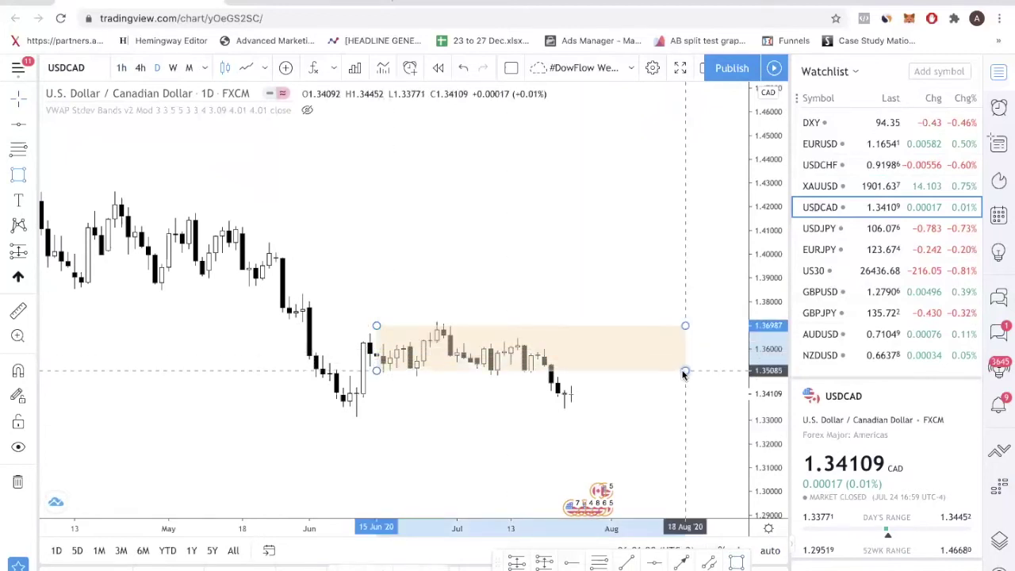
left_click(685, 371)
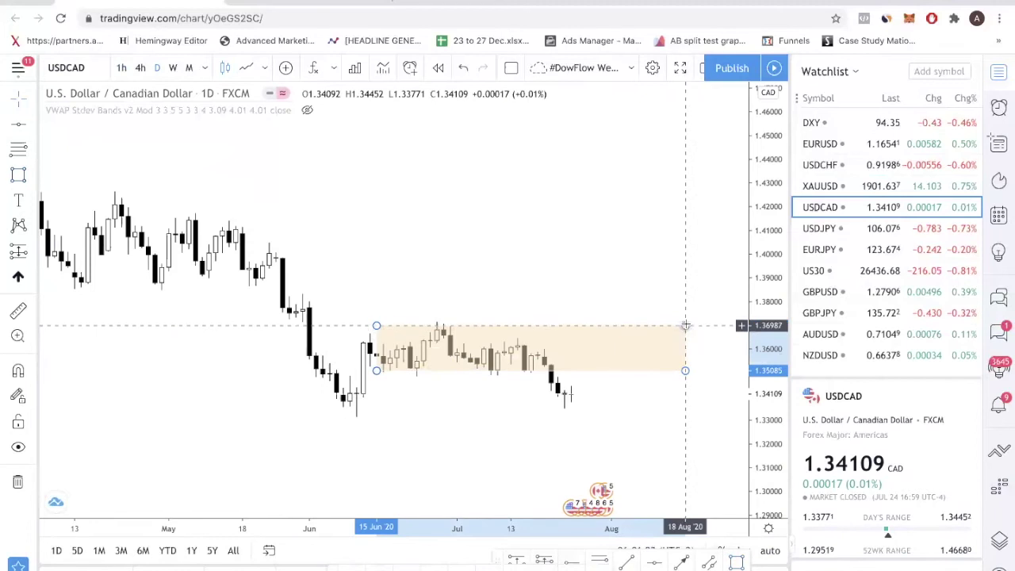
Add a horizontal ray at about 1.3375 from the early-June lows on the USDCAD daily chart
left_click(475, 373)
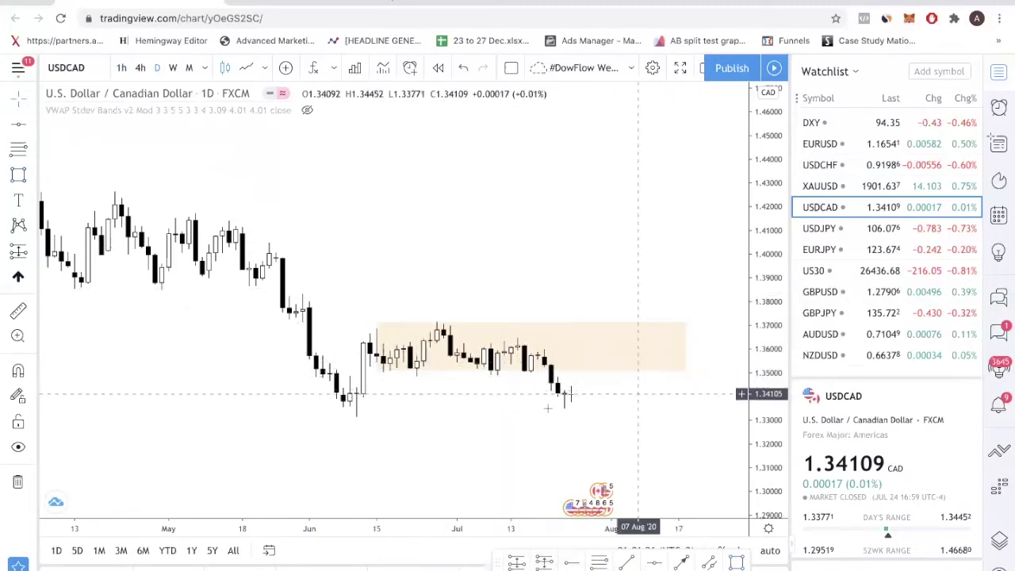
left_click(336, 402)
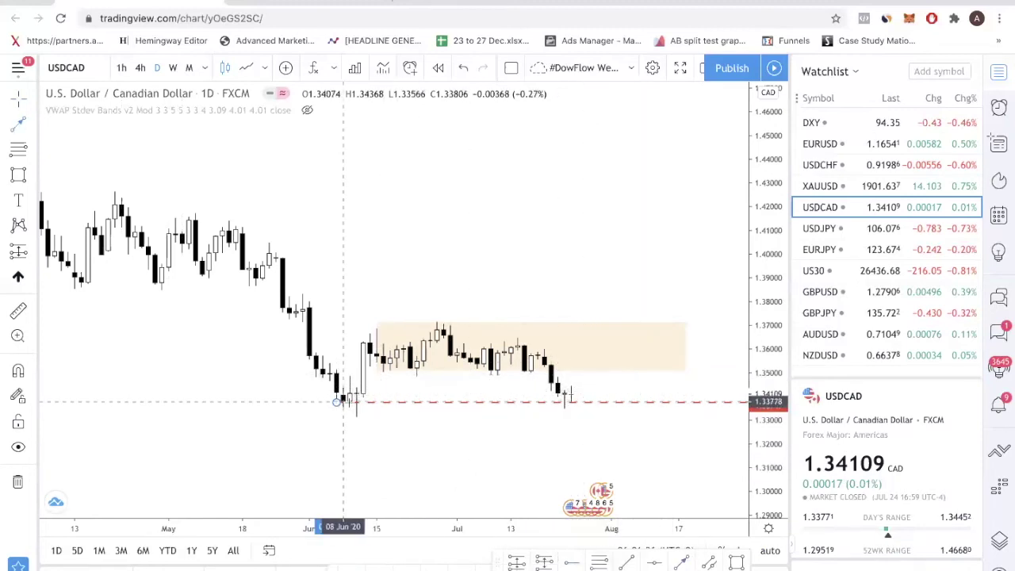
Try projection arrows from the 1.3375 ray, one up to about 1.3503 and one downward, and remove both
left_click(577, 402)
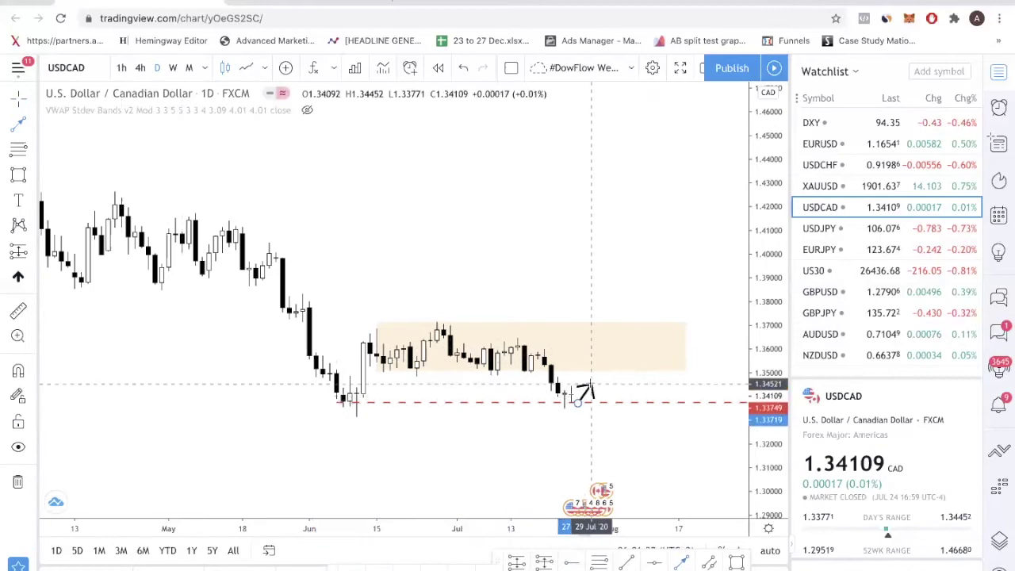
left_click(598, 373)
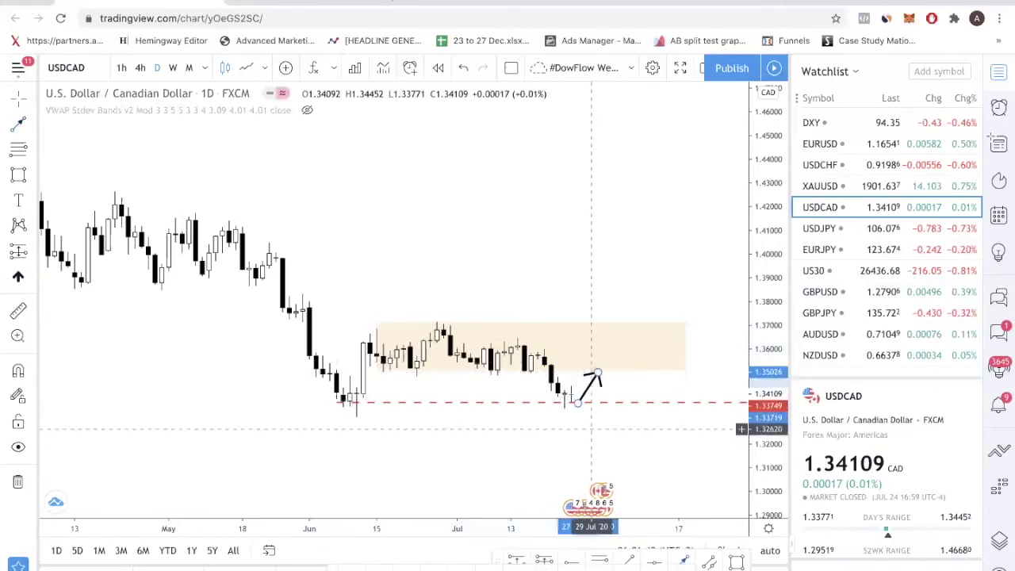
left_click(687, 561)
left_click(585, 403)
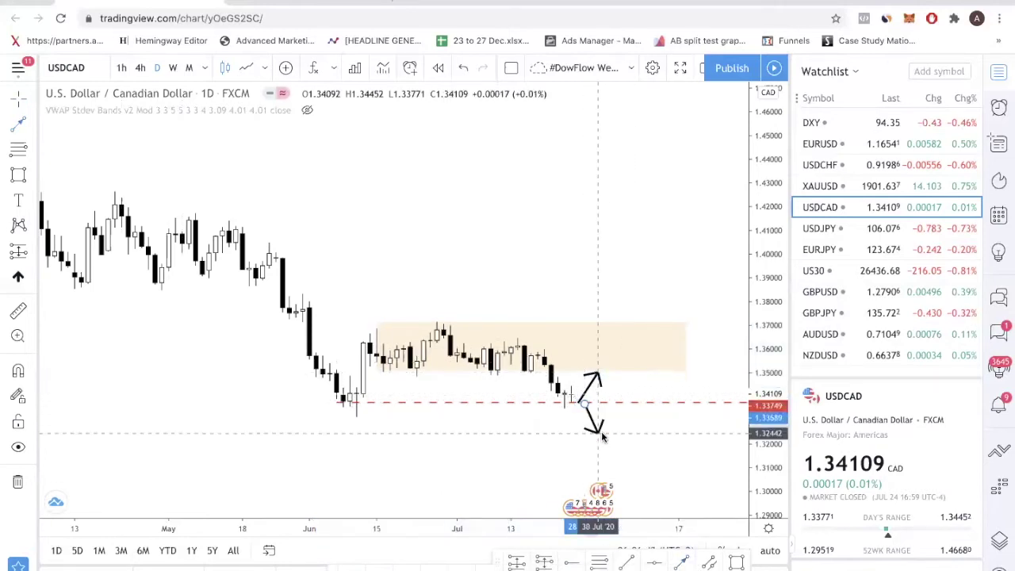
key("Escape")
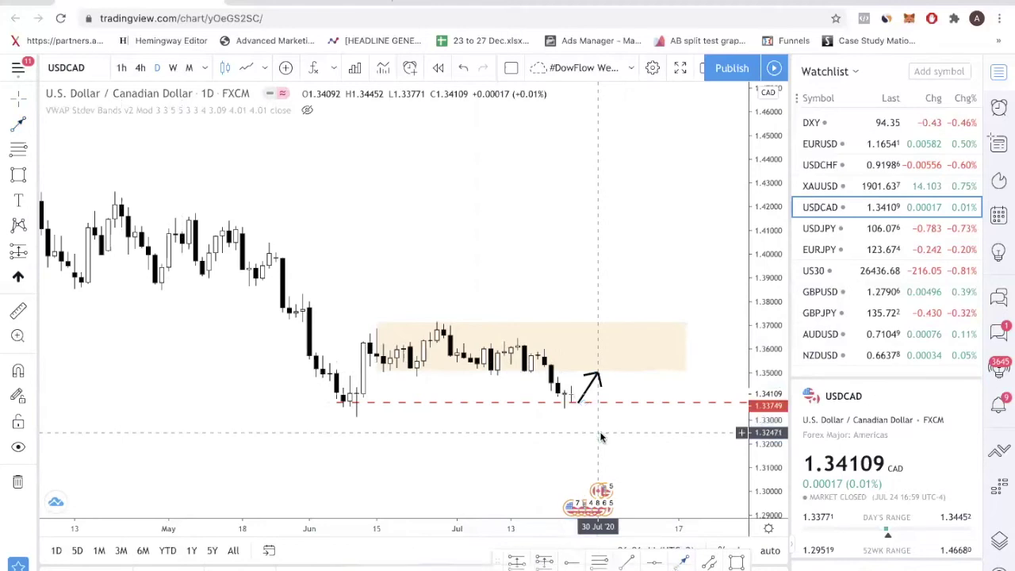
left_click(589, 390)
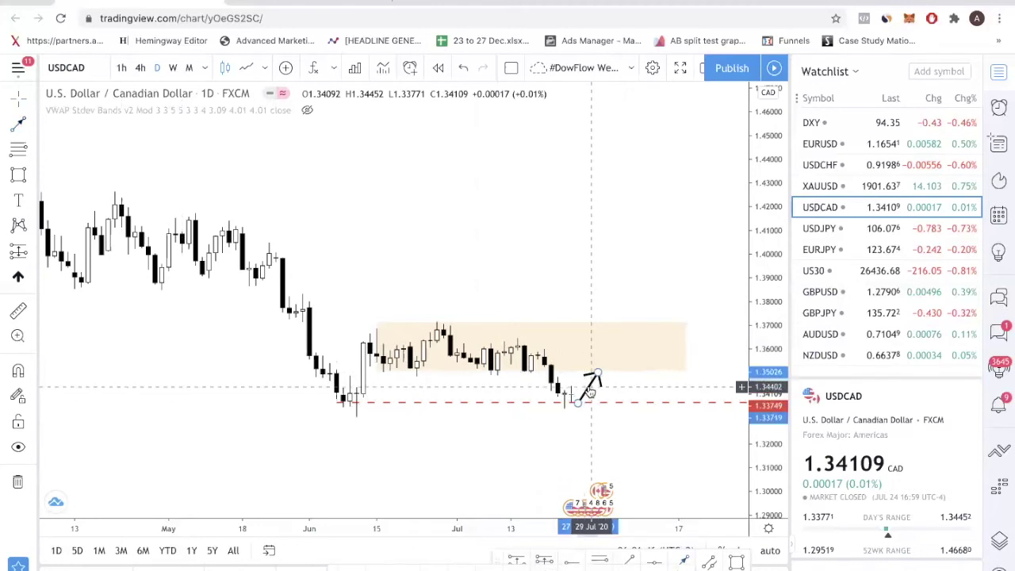
key("Delete")
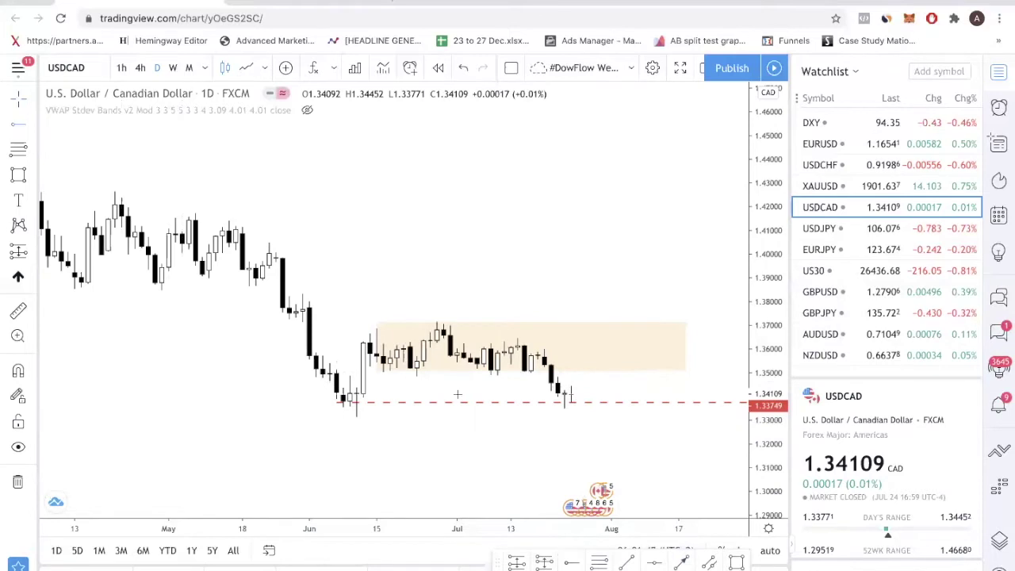
Add a horizontal ray at about 1.3506 under the June–July range and delete the large rectangle covering that range
left_click(403, 371)
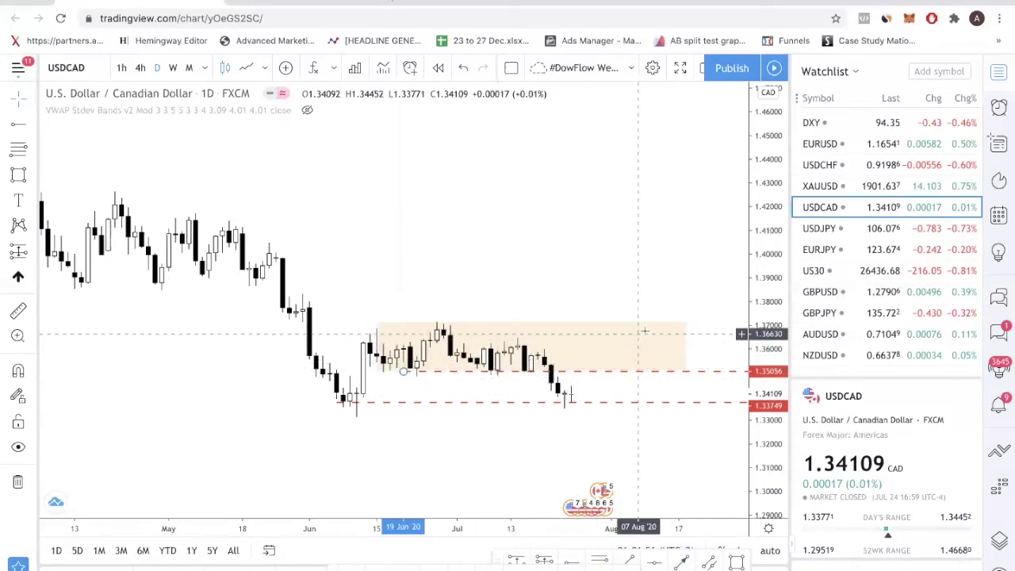
left_click(679, 327)
key("Delete")
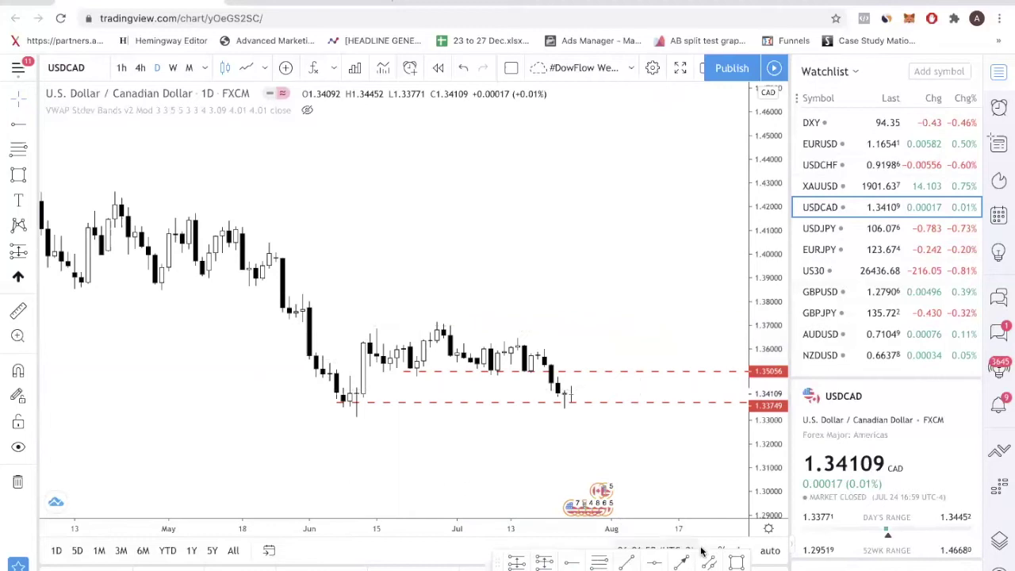
Mark the mid-June, late-June and mid-July peaks with rectangles topped at about 1.3684, 1.3749 and 1.3681
left_click(362, 326)
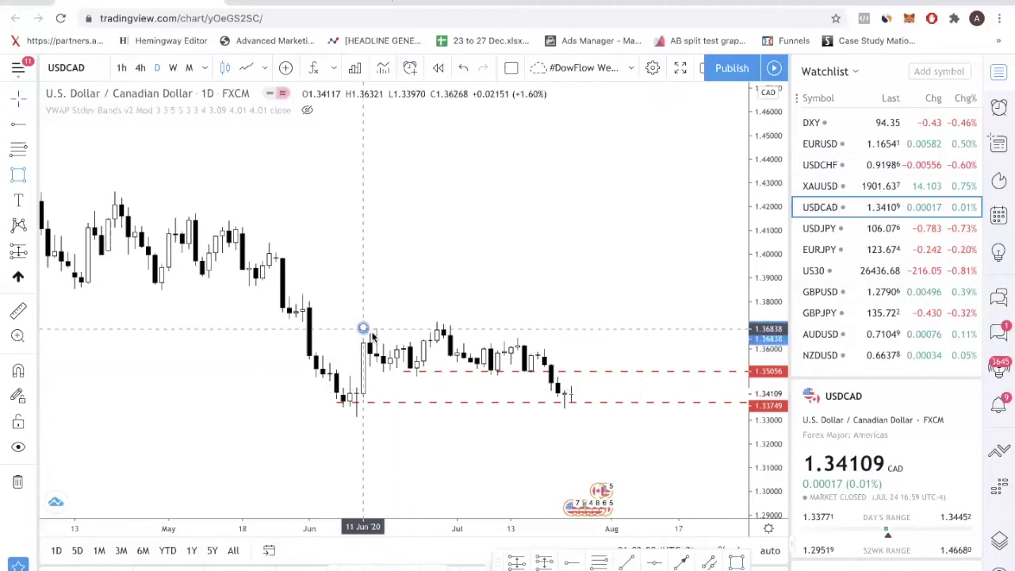
left_click(390, 341)
left_click_drag(375, 334, 443, 321)
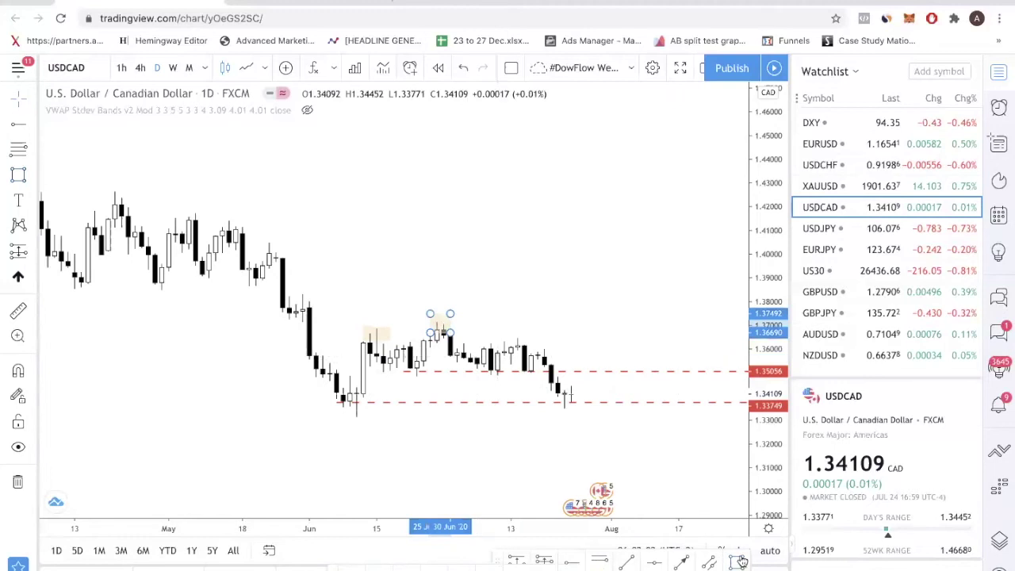
left_click(510, 330)
left_click(578, 346)
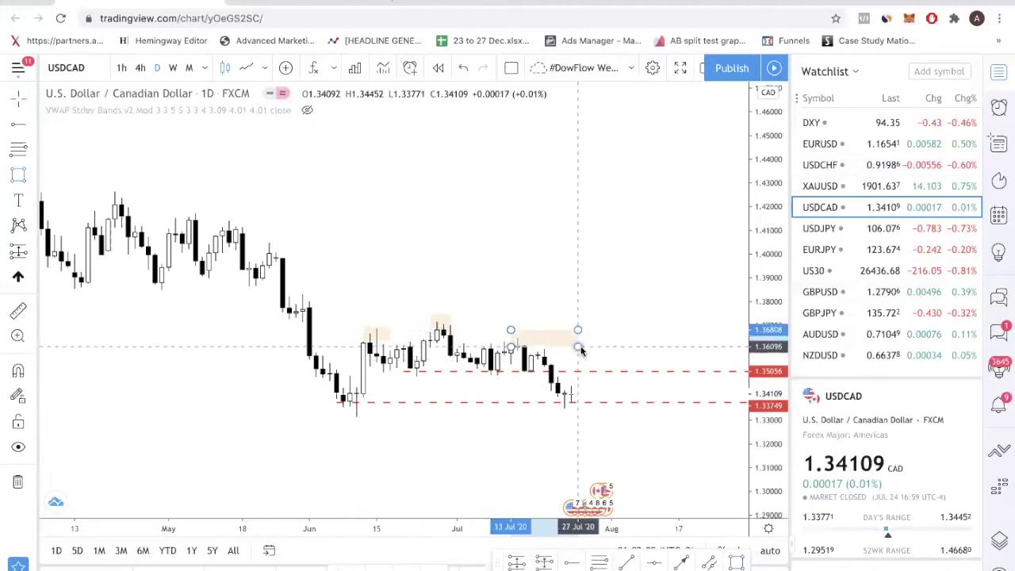
Shift the ray under the range to about 1.3503 and draw an arrow from 1.3387 on 24 July to 1.3705 on 3 August
left_click(389, 373)
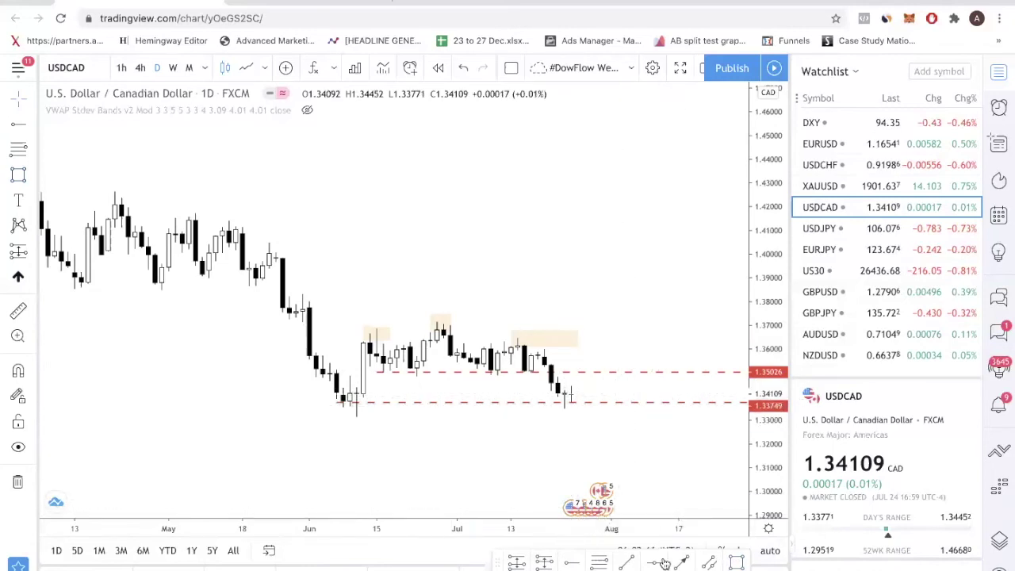
mouse_move(571, 399)
left_mouse_down()
mouse_move(584, 319)
mouse_move(611, 325)
left_mouse_up()
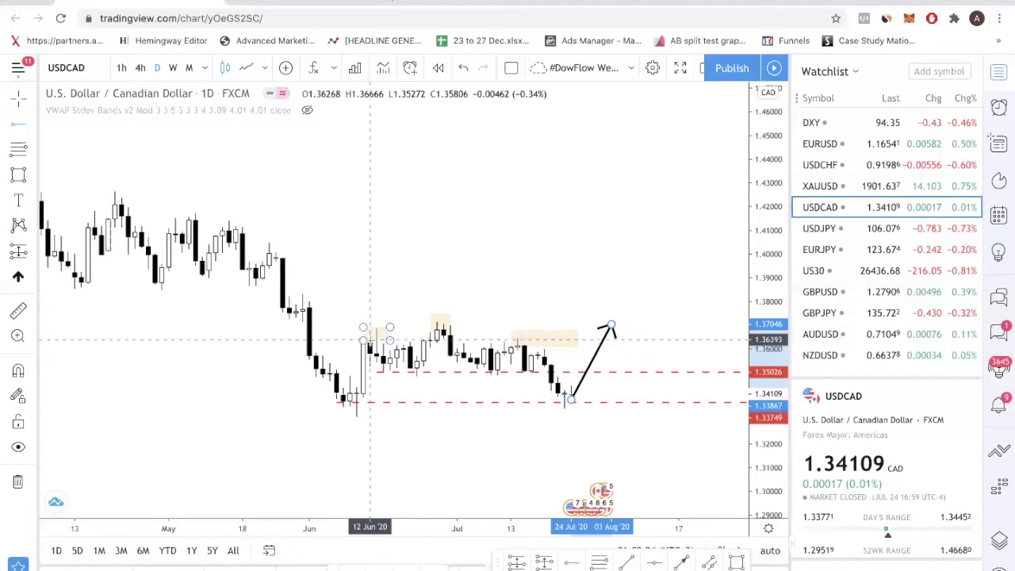
Add horizontal rays at about 1.3639 from 12 June and about 1.3714 from 23 June on USDCAD
left_click(369, 340)
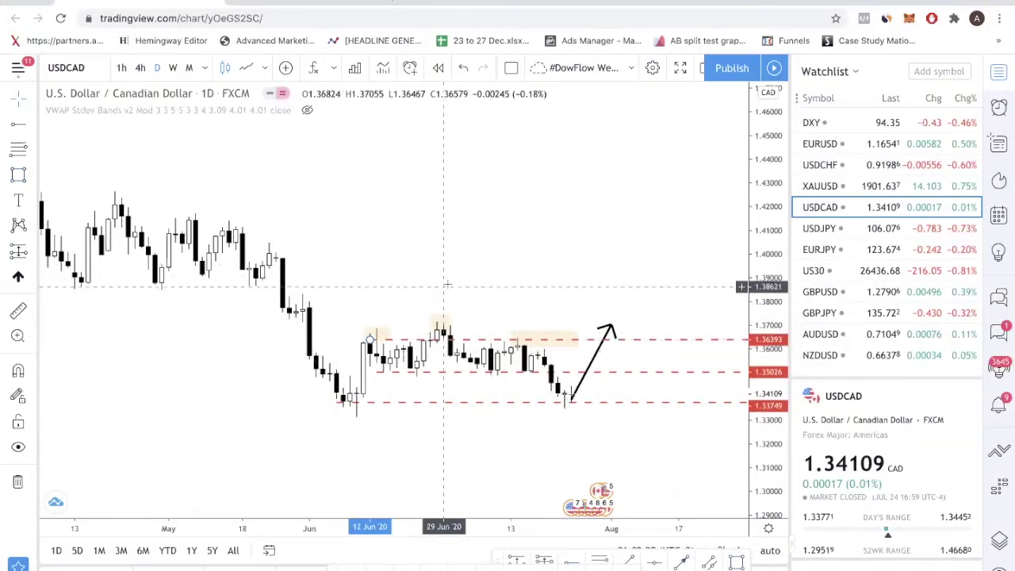
left_click(418, 321)
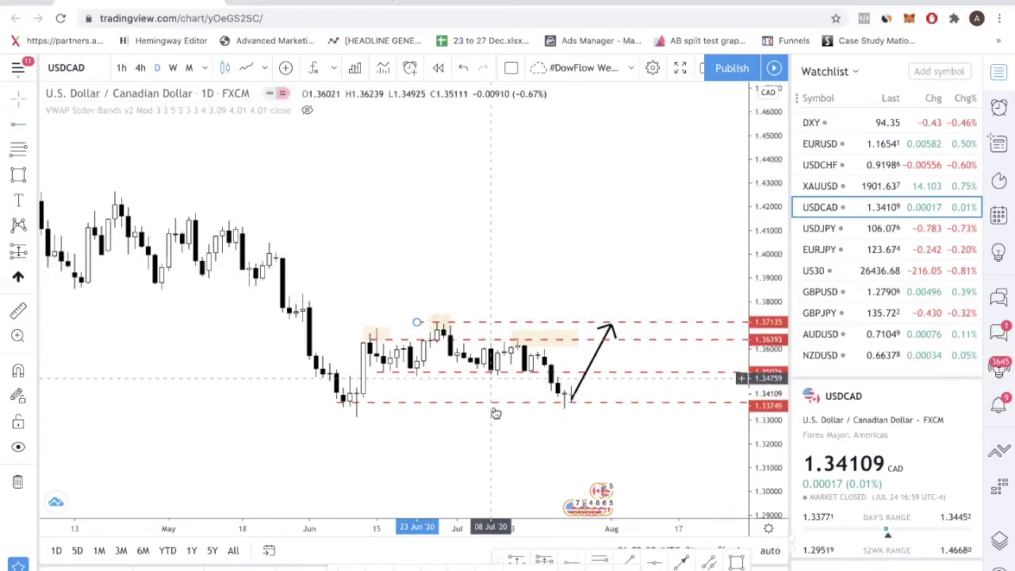
Try marking the early-June and late-July lows on USDCAD with rectangles, and delete both rectangles
scroll(444, 432, "right", 1)
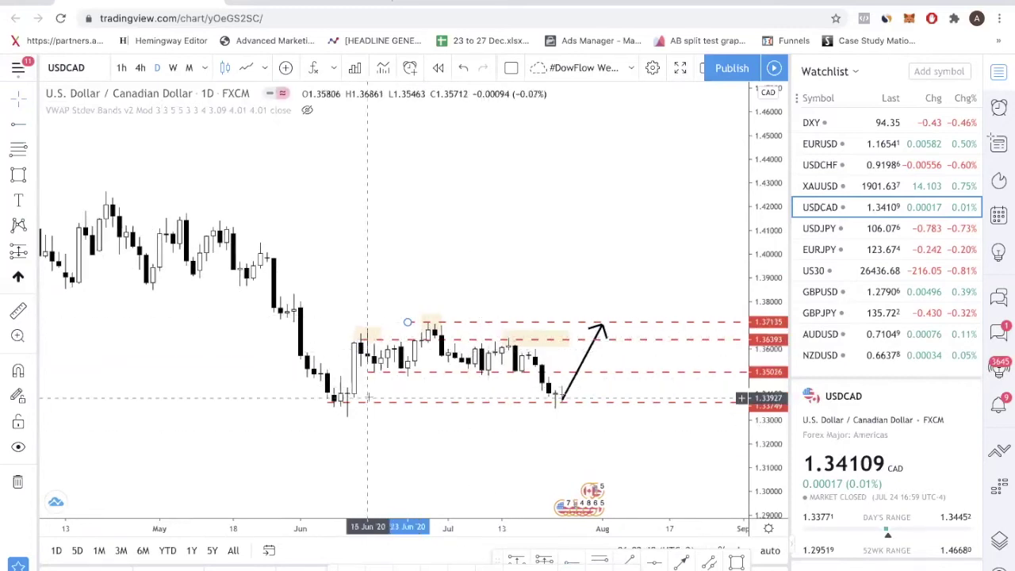
left_click(737, 563)
left_click(327, 393)
left_click(368, 420)
left_click(736, 563)
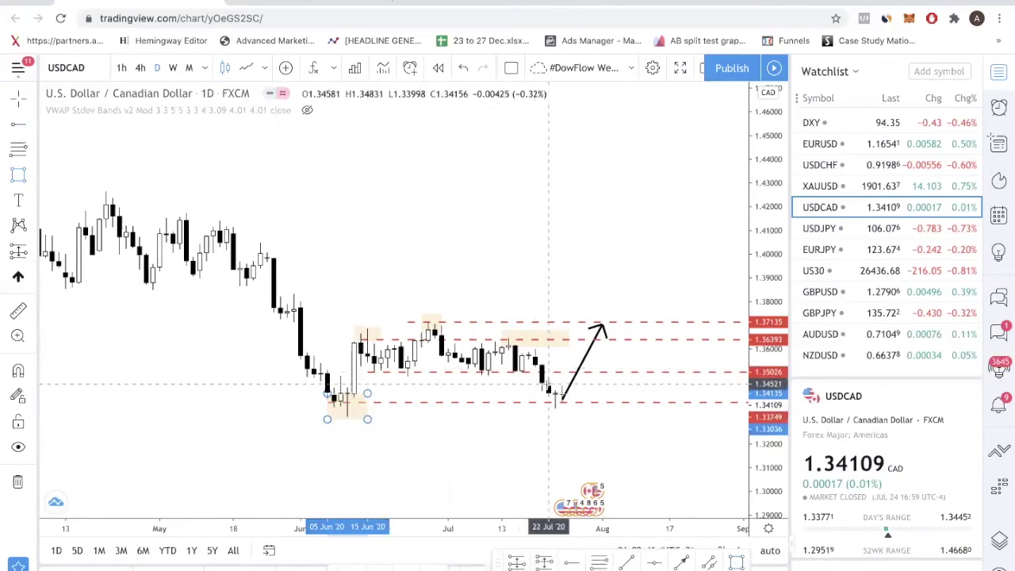
left_click(548, 384)
left_click(596, 426)
left_click(442, 315)
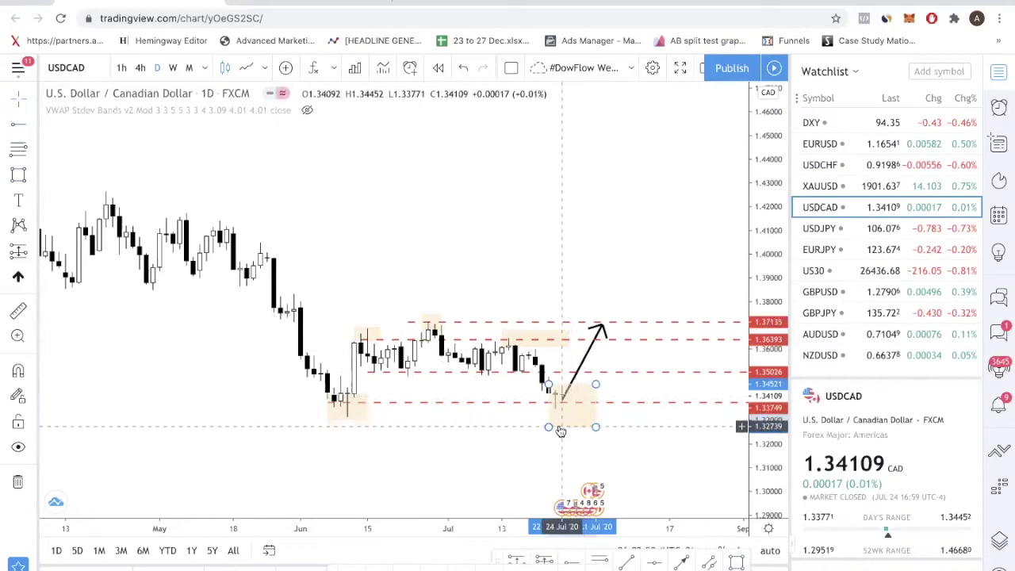
key("Delete")
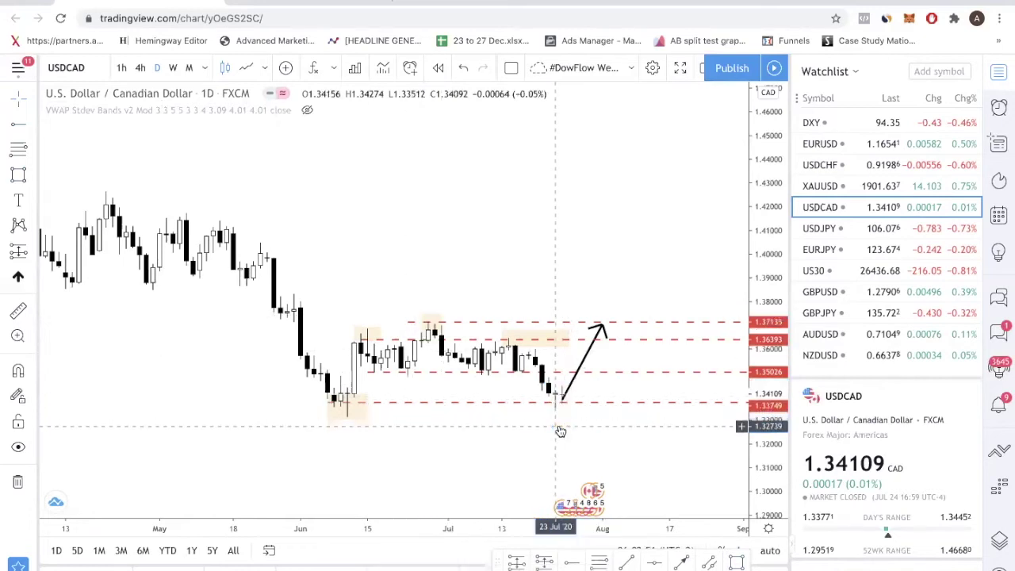
left_click(367, 420)
key("Delete")
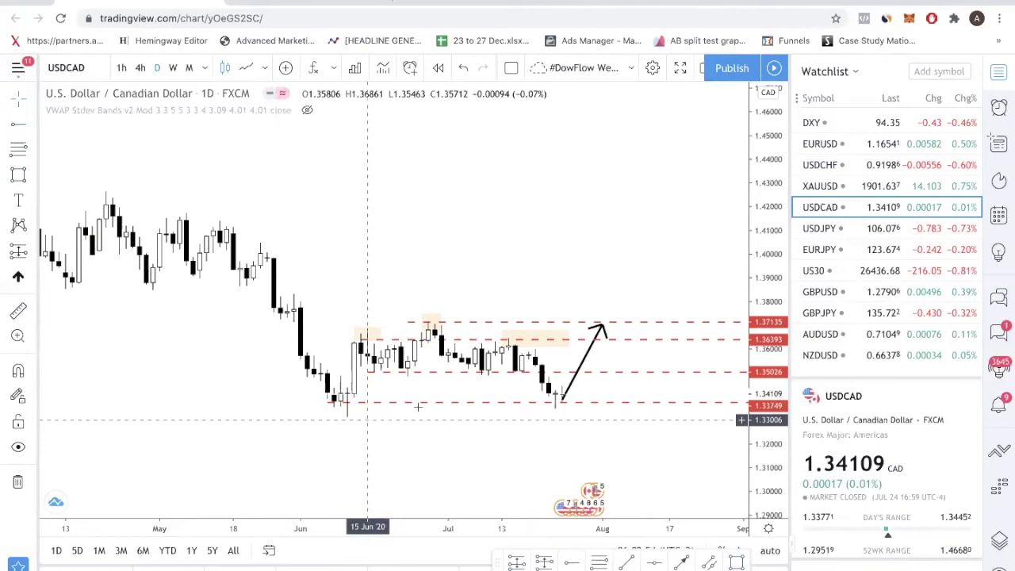
Check the CAD GDP release on the Forex Factory calendar and return to the USDCAD chart in TradingView
left_click(327, 2)
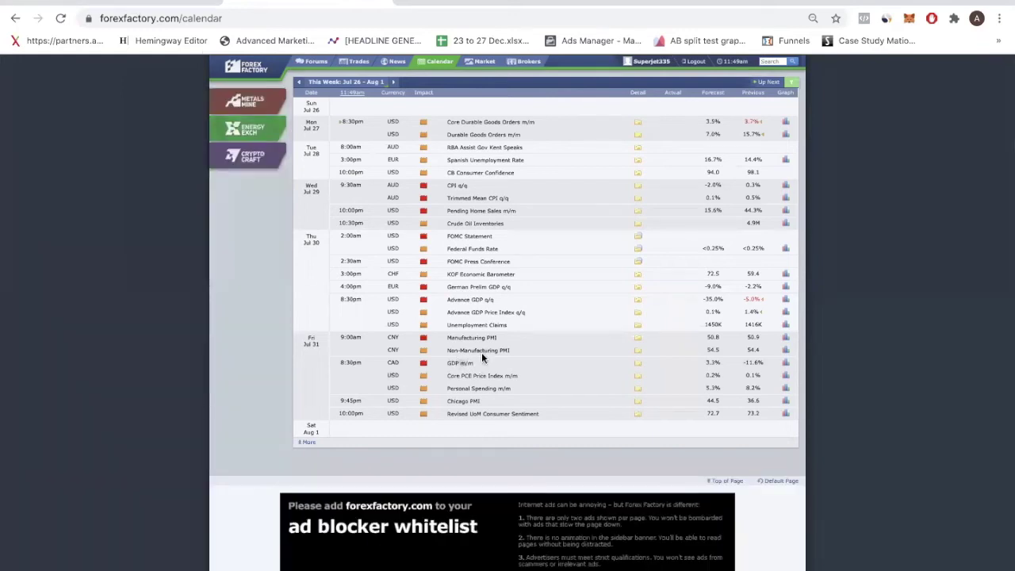
left_click(188, 2)
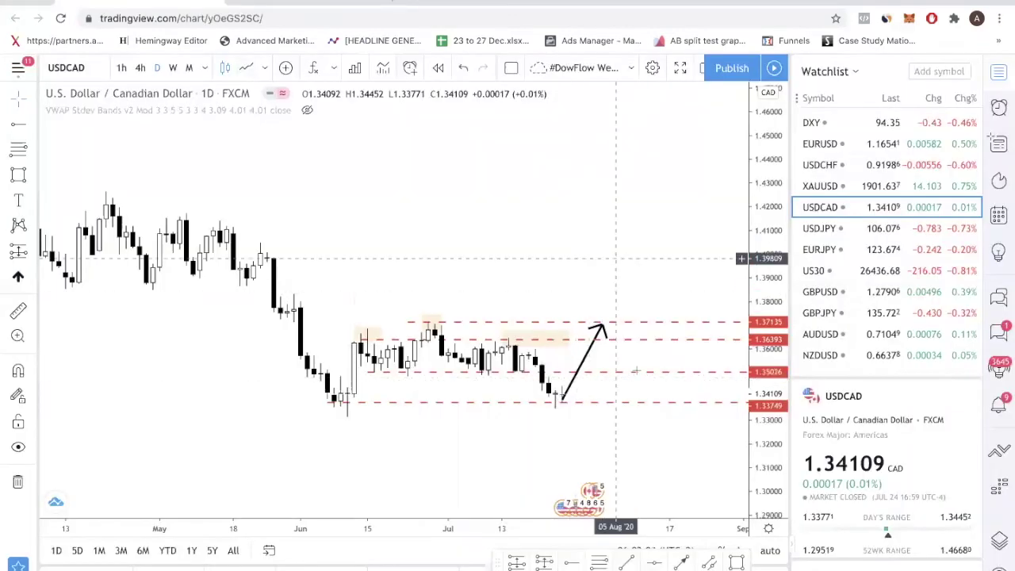
scroll(580, 396, "up", 1)
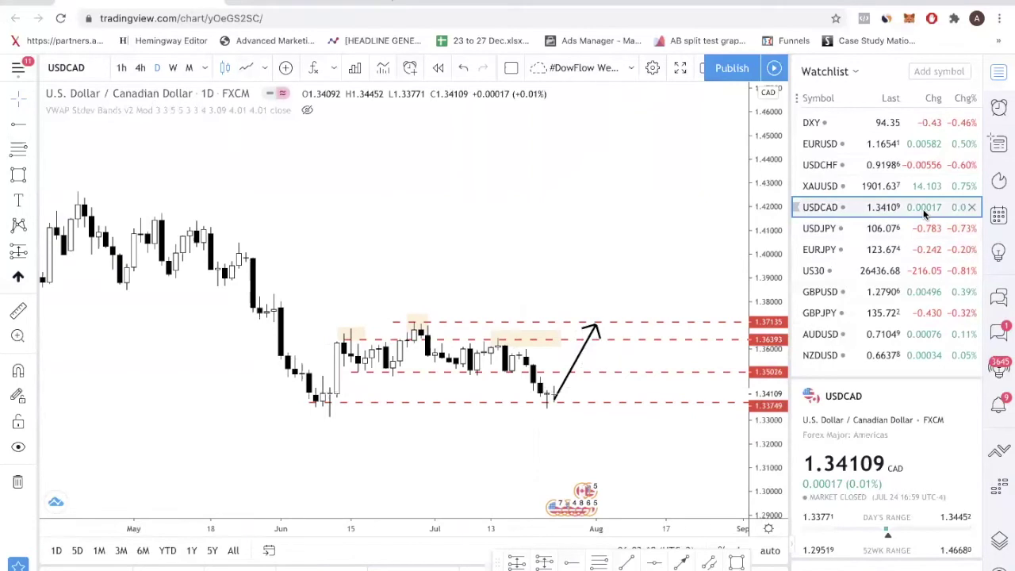
Open USDJPY on the daily timeframe and add a horizontal ray at about 106.841 starting on 9 June
left_click(880, 230)
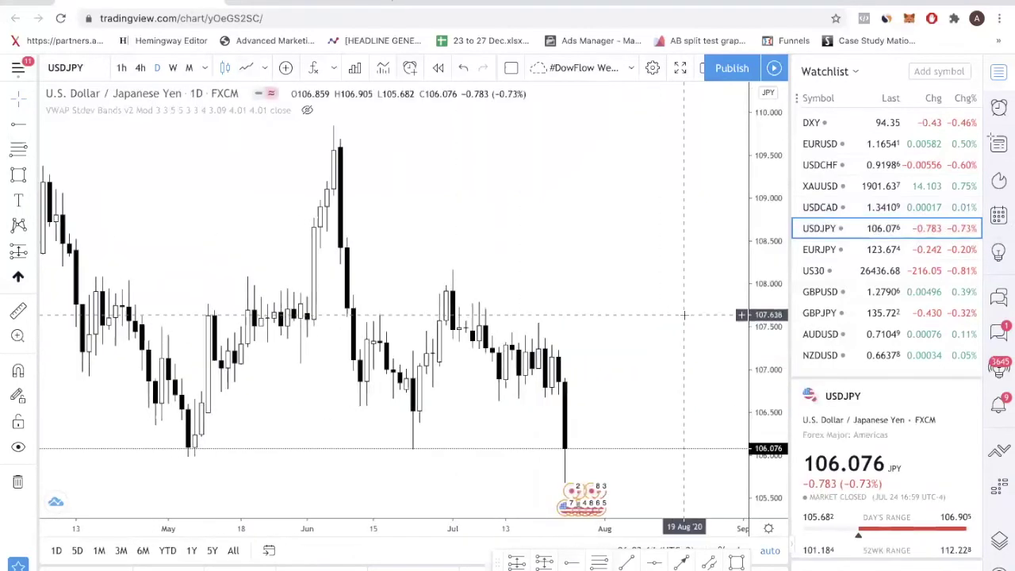
scroll(713, 311, "down", 2)
left_click_drag(759, 306, 595, 334)
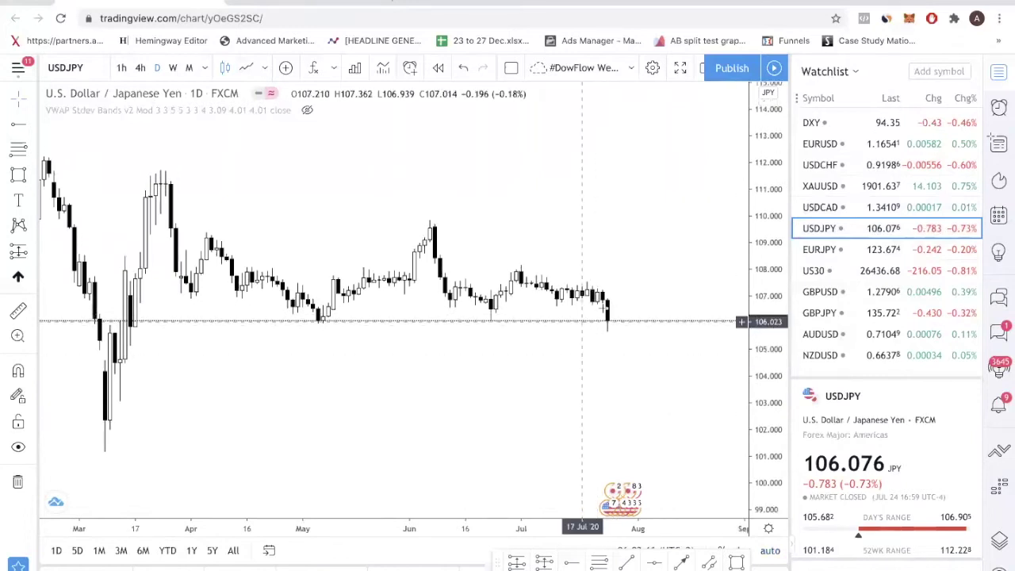
scroll(627, 302, "up", 2)
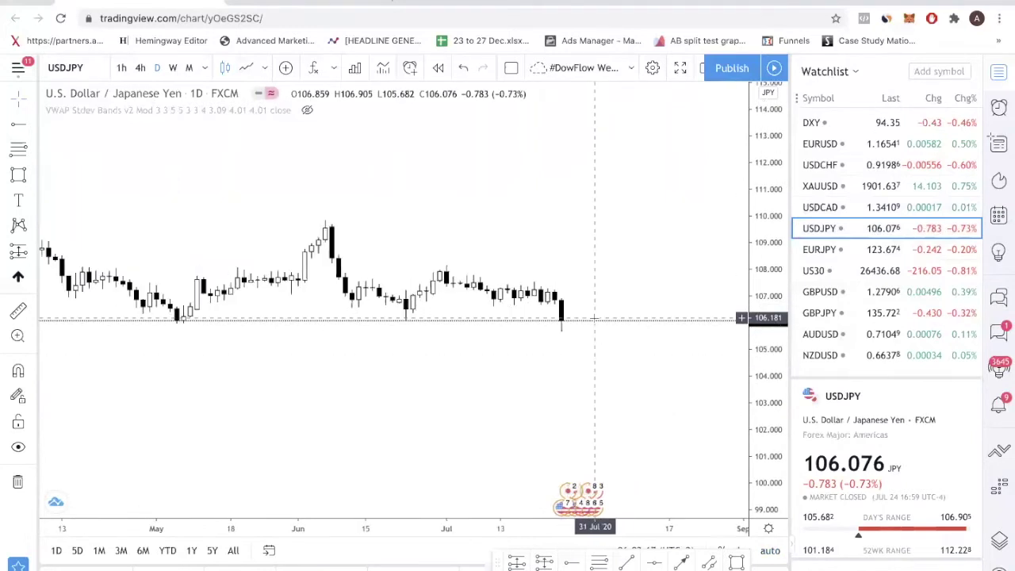
left_click(19, 125)
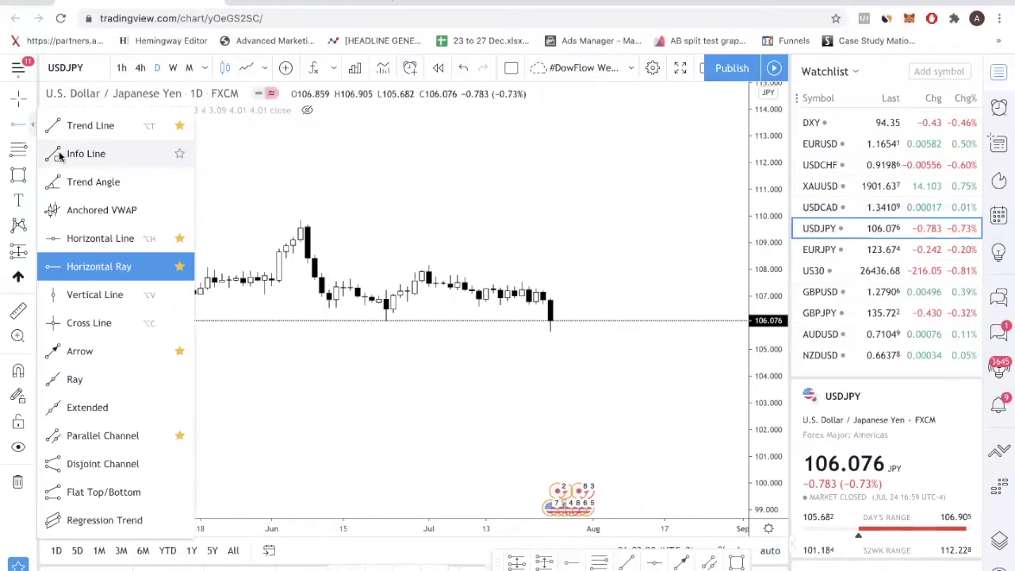
left_click(13, 128)
left_click(32, 126)
left_click(108, 265)
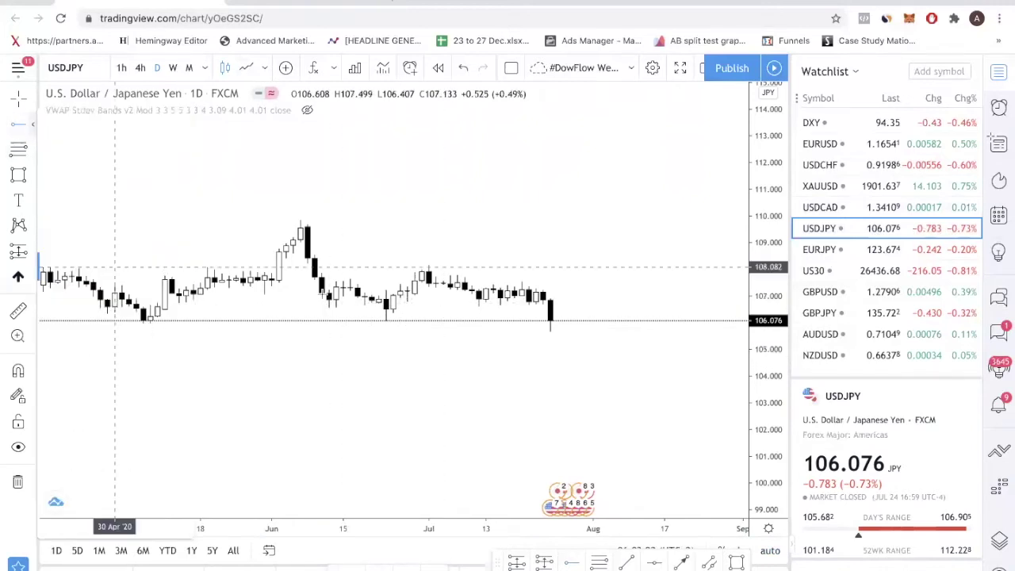
left_click(315, 301)
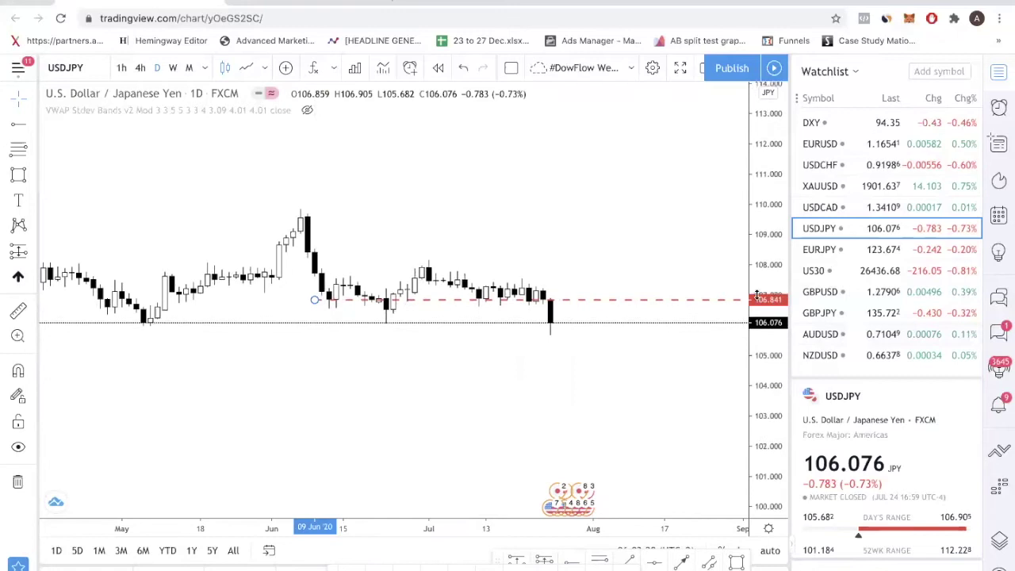
Add a horizontal ray at about 106.084 on USDJPY from the early-May low
left_click_drag(495, 315, 559, 317)
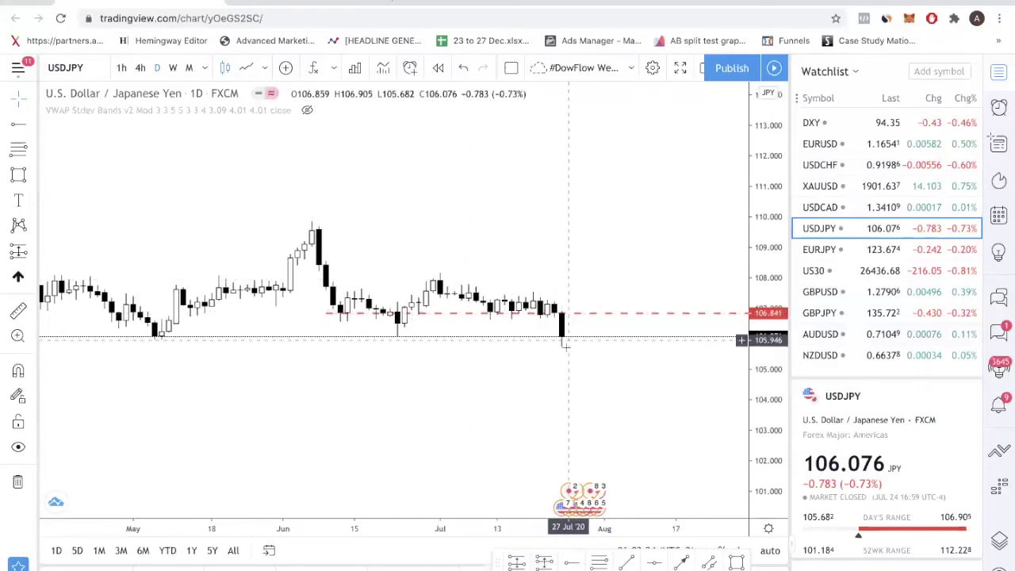
scroll(564, 344, "down", 5)
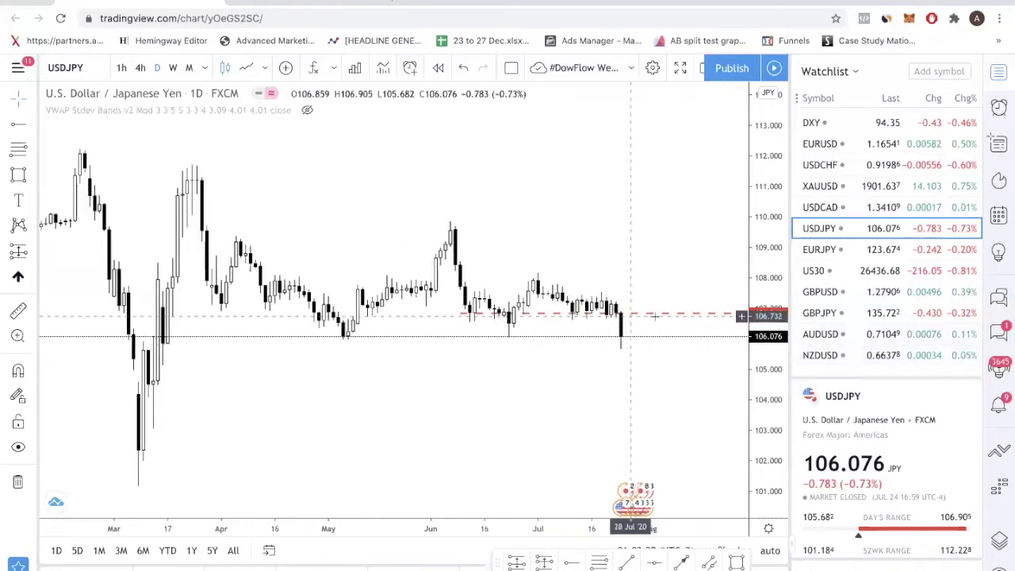
left_click(333, 335)
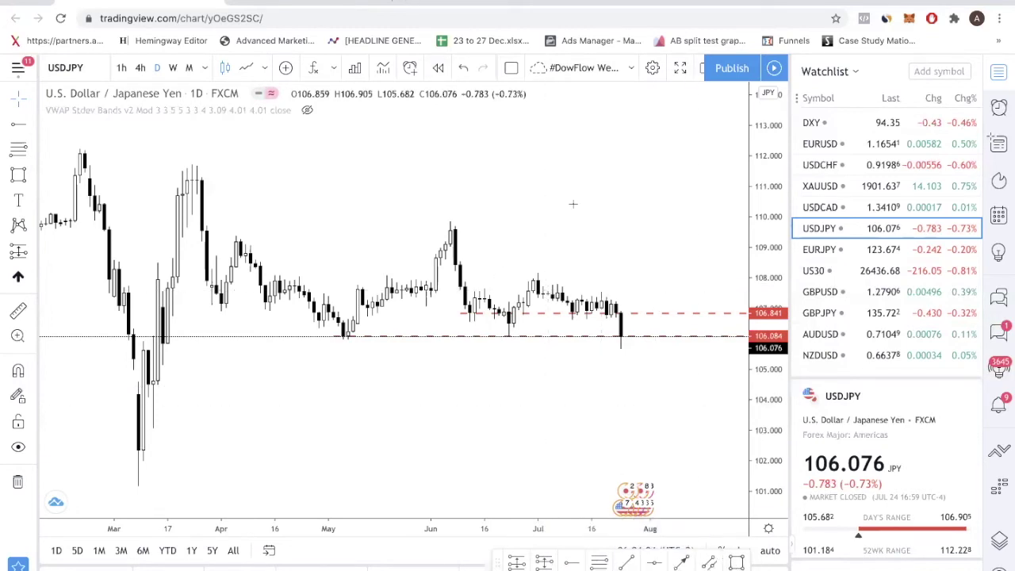
Draw a rectangle on USDJPY from 24 June to 4 August between about 112.186 and 111.284
left_click(513, 150)
left_click(655, 177)
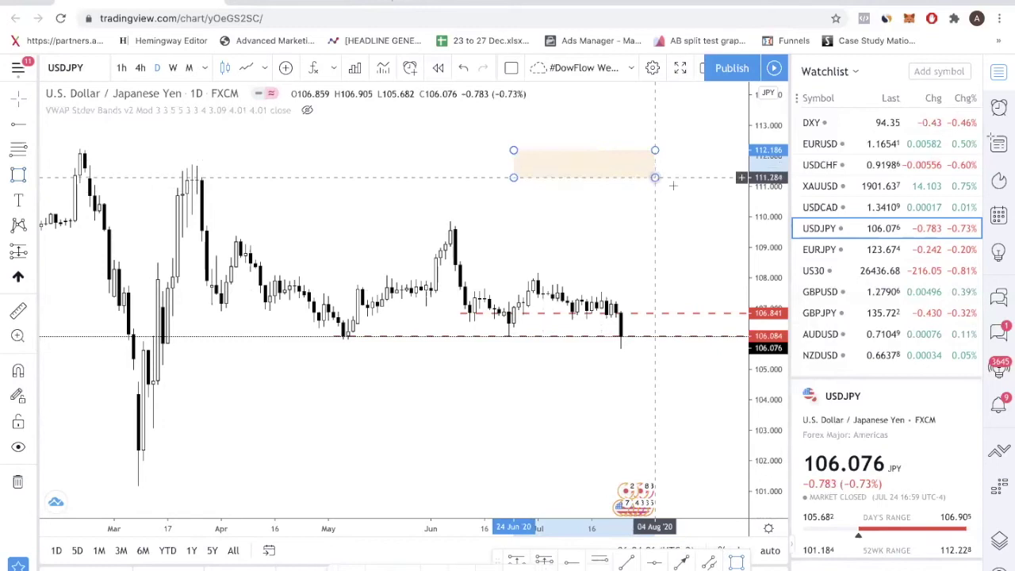
Add horizontal lines on USDJPY at about 112.163 and 111.261 along the upper and lower edges of the higher rectangle
left_click(673, 186)
left_click(649, 564)
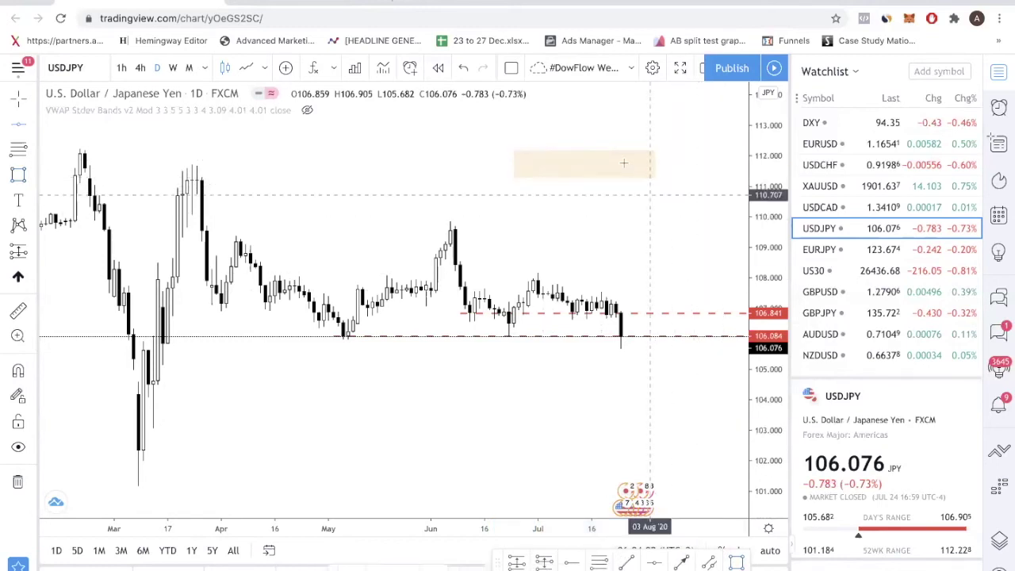
left_click(623, 150)
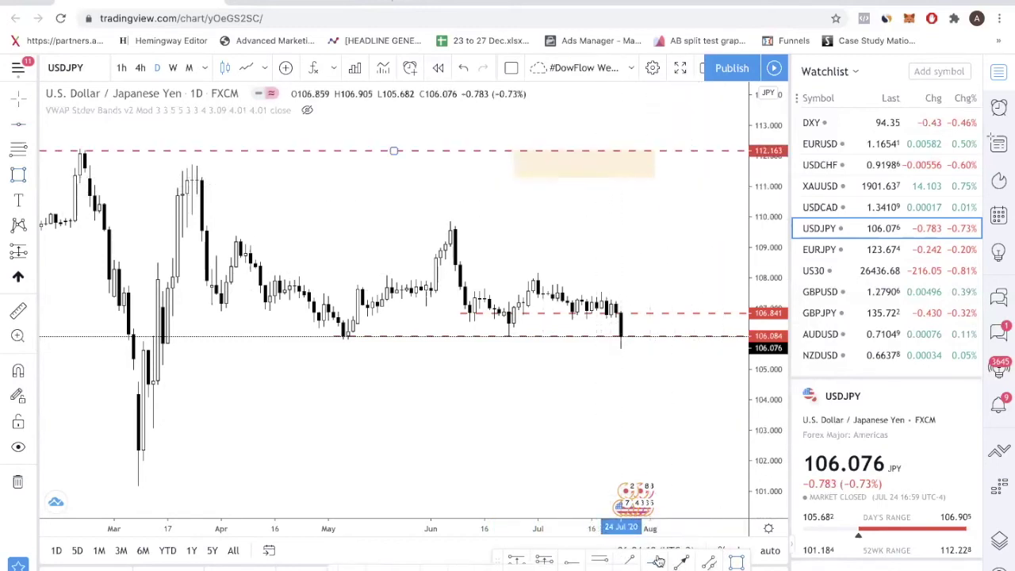
left_click(615, 179)
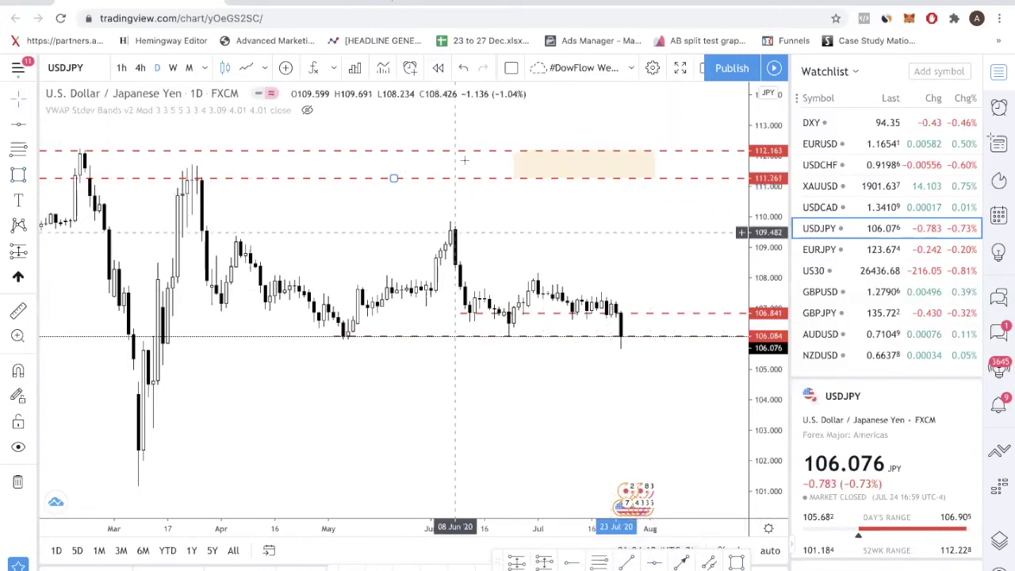
Draw an arrow through the upper USDJPY zone from about 113.110 down to 110.129, and a second arrow back up into the zone
left_click_drag(539, 104, 545, 165)
left_click(682, 563)
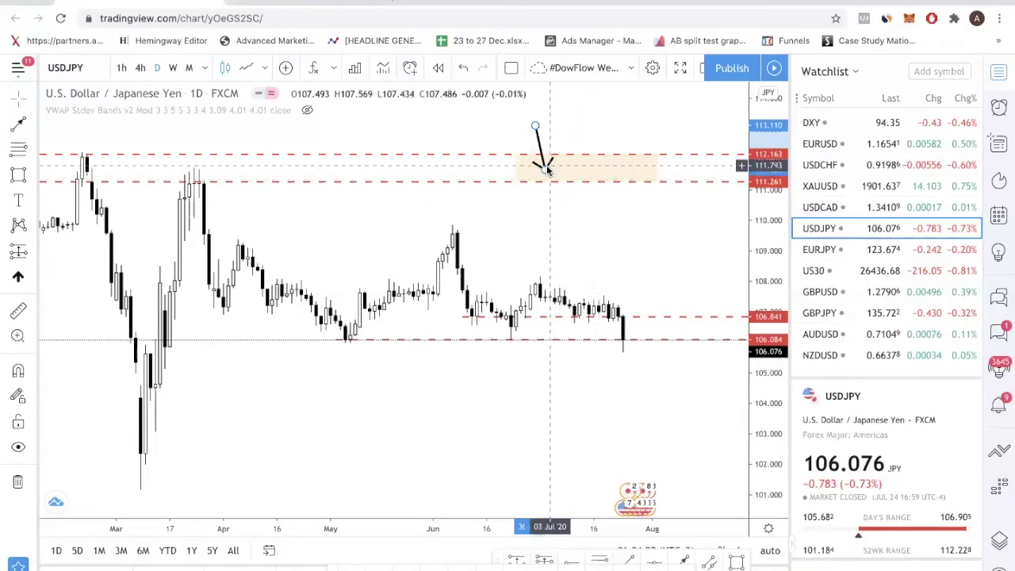
mouse_move(545, 166)
left_mouse_down()
mouse_move(564, 191)
mouse_move(559, 212)
left_mouse_up()
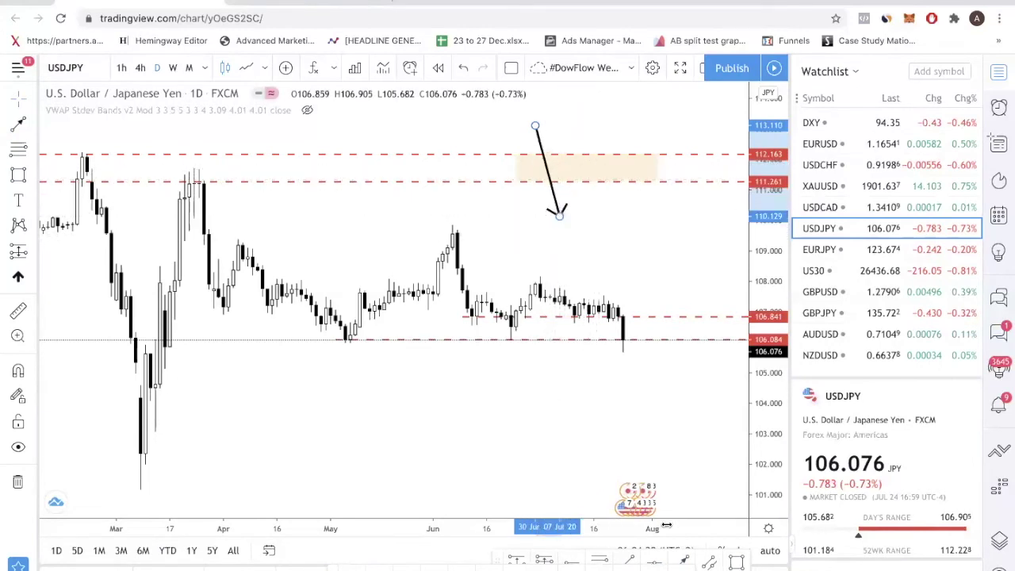
left_click(686, 562)
left_click(568, 216)
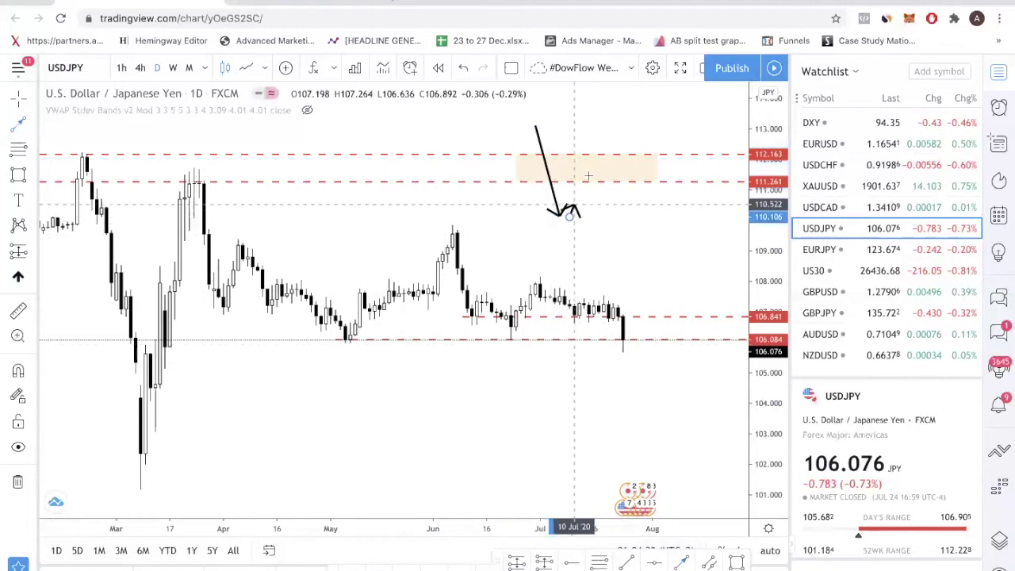
left_click(588, 160)
Try adding short zigzag arrows inside the upper USDJPY zone after the second arrow, and undo them
left_click(686, 561)
left_click(588, 160)
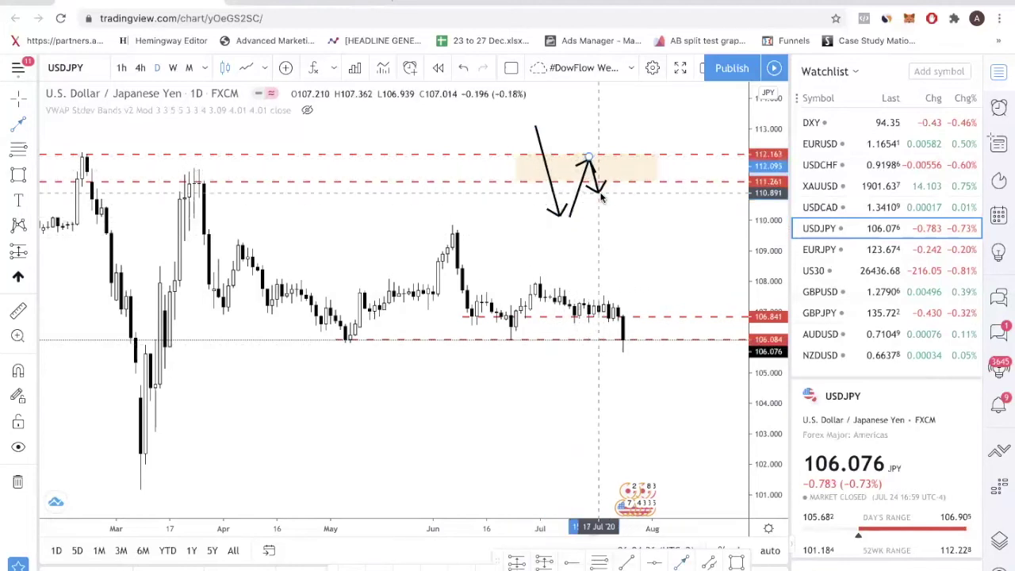
left_click(601, 193)
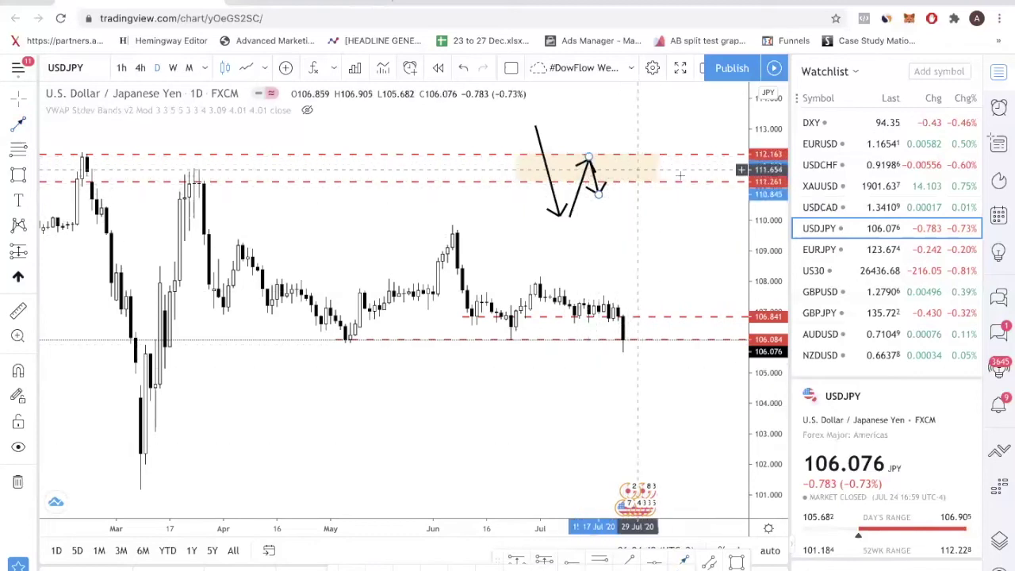
left_click_drag(599, 195, 598, 184)
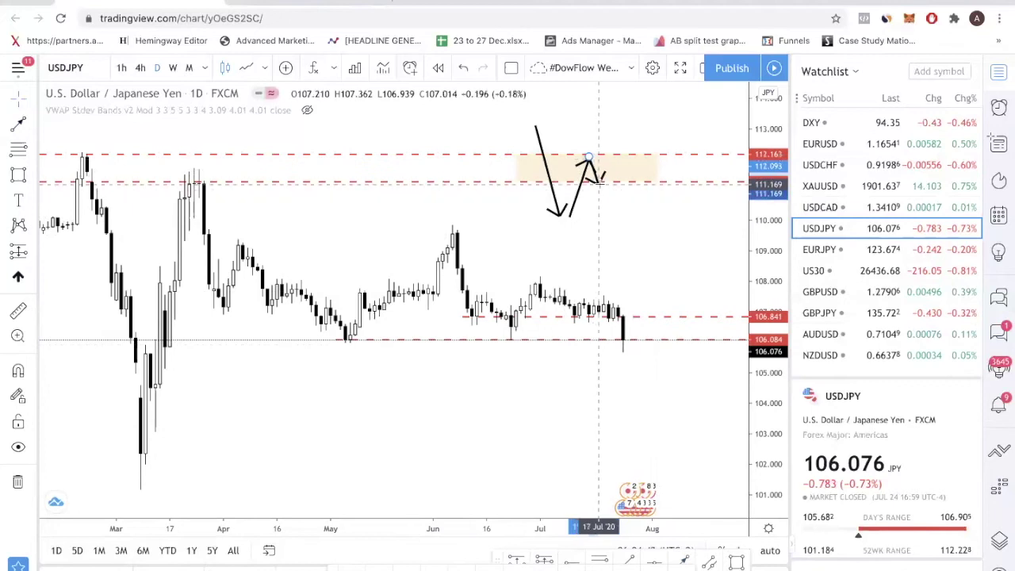
left_click(682, 559)
left_click(593, 179)
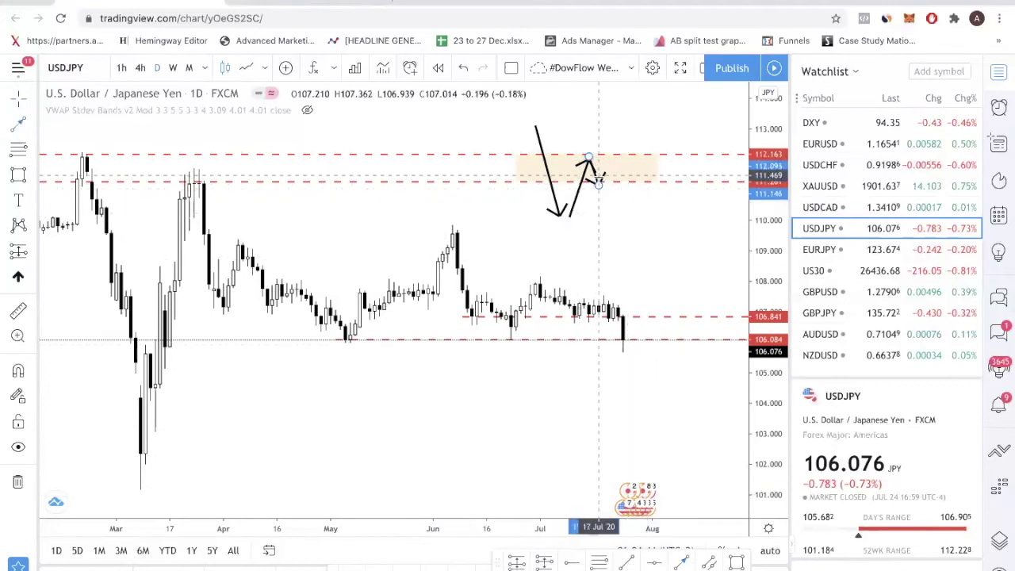
left_click(613, 155)
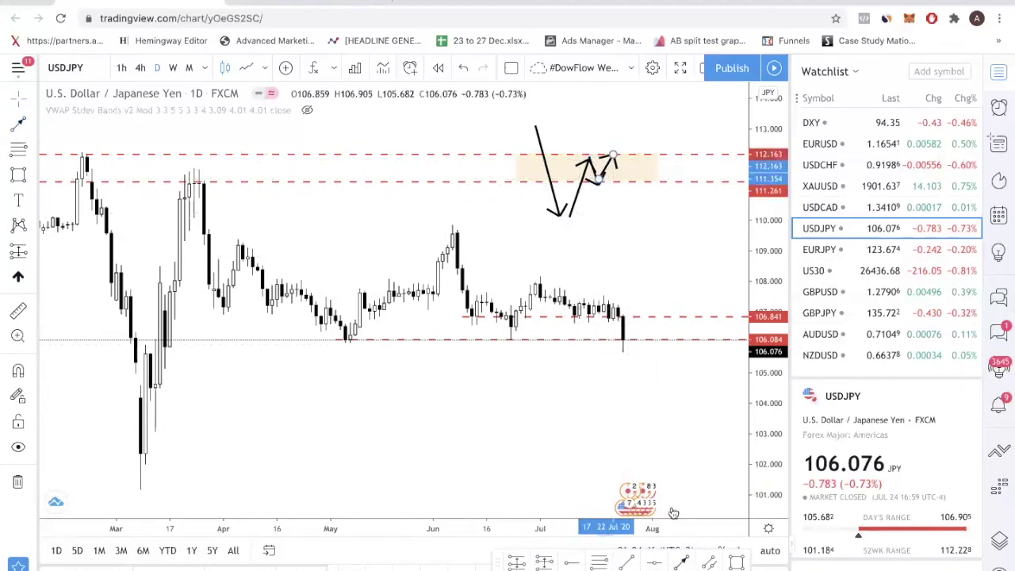
left_click(614, 158)
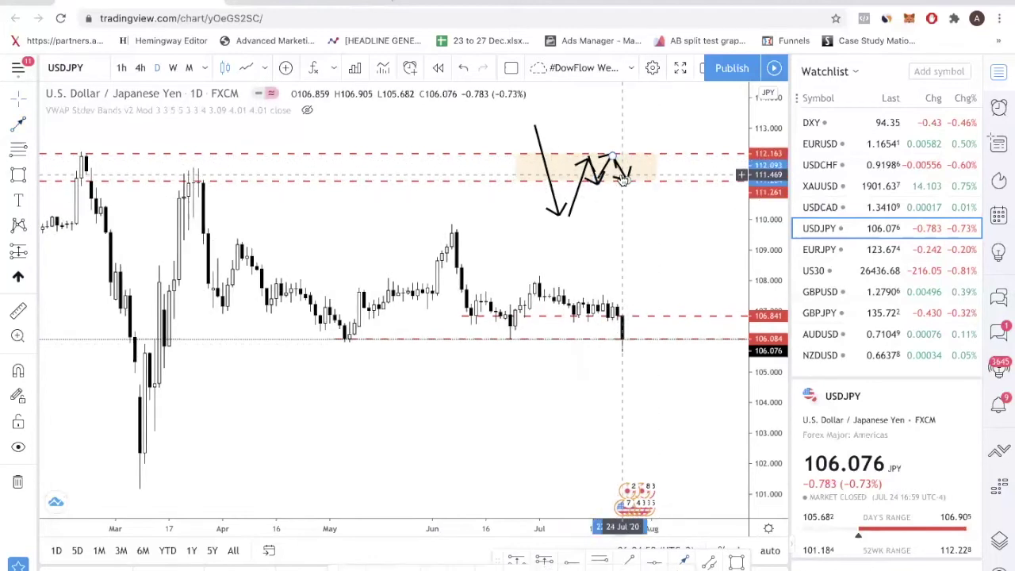
key("Escape")
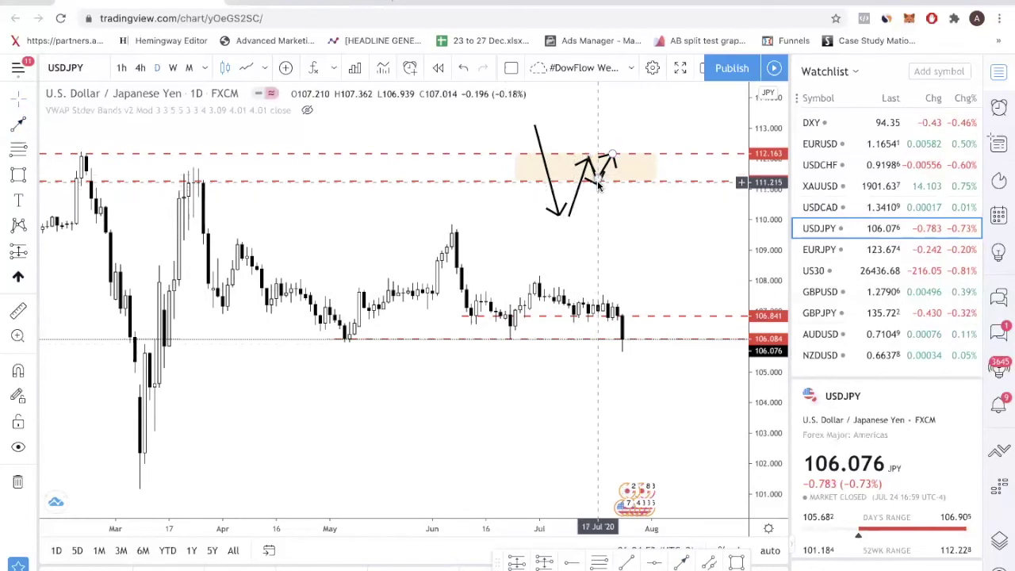
key("ctrl+z")
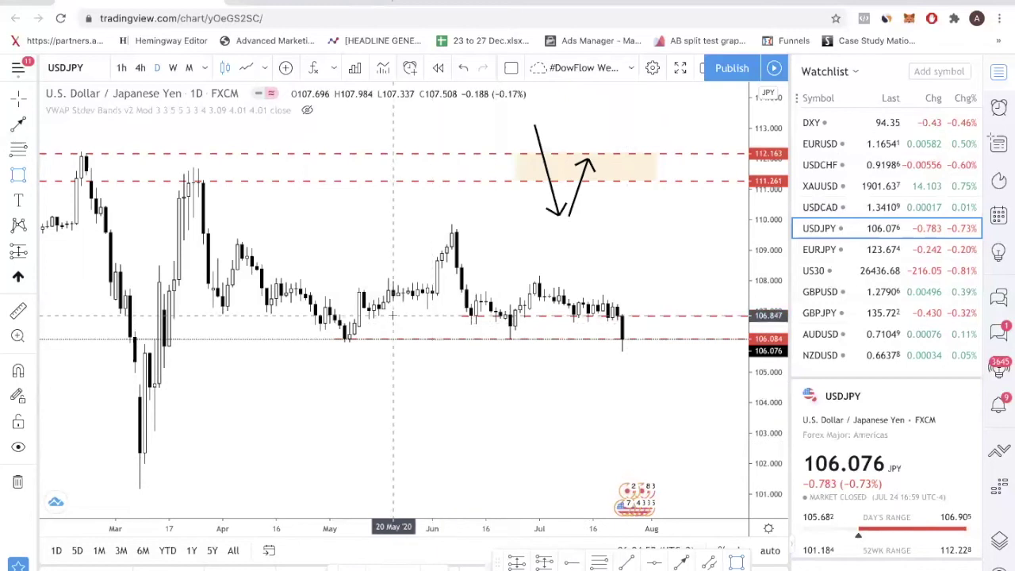
Draw a rectangle from 20 May to 26 August between about 106.847 and 106.108, with projection arrows to about 104.374 and 108.072
left_click_drag(392, 316, 734, 338)
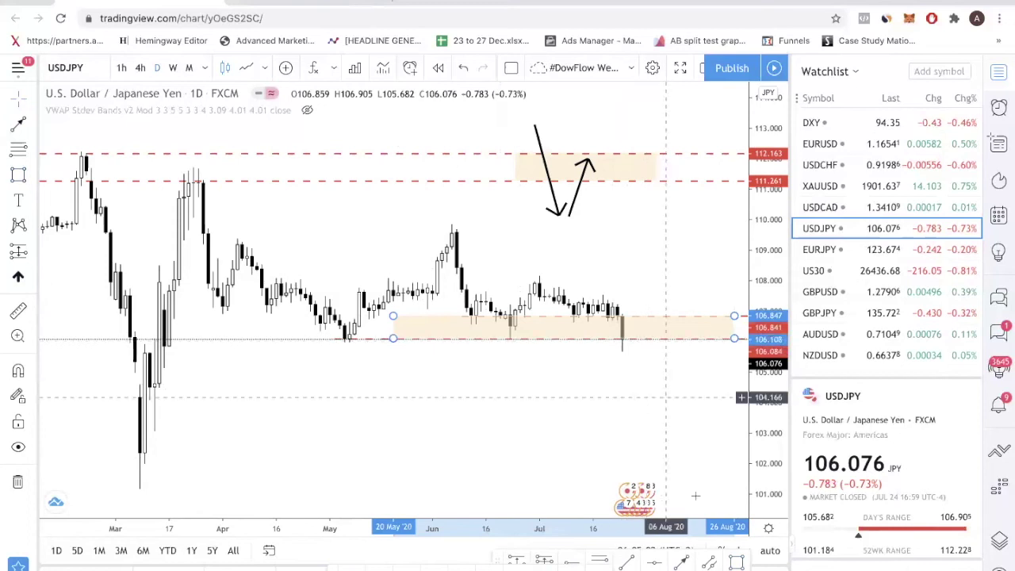
left_click_drag(636, 341, 657, 389)
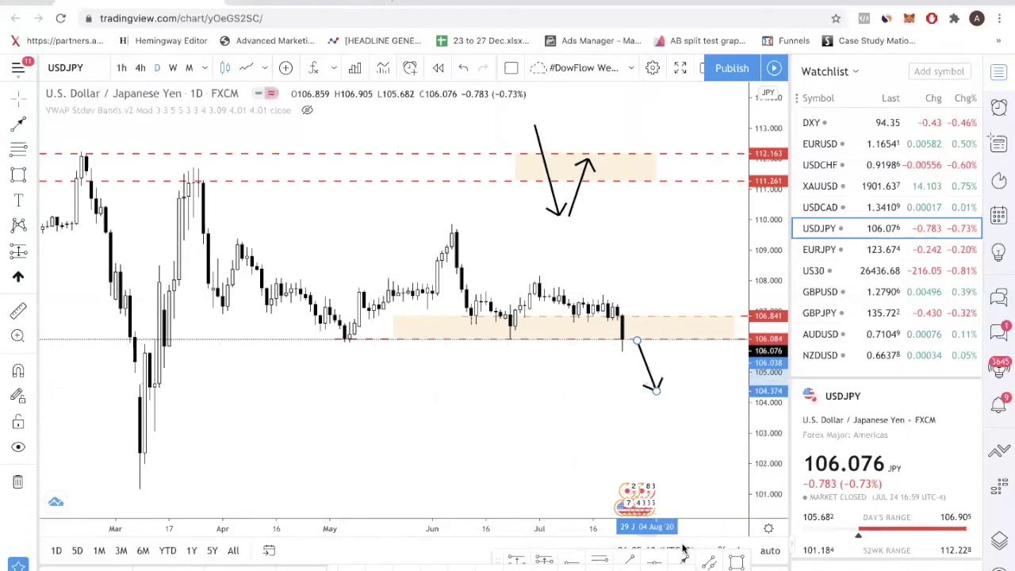
left_click_drag(625, 341, 640, 282)
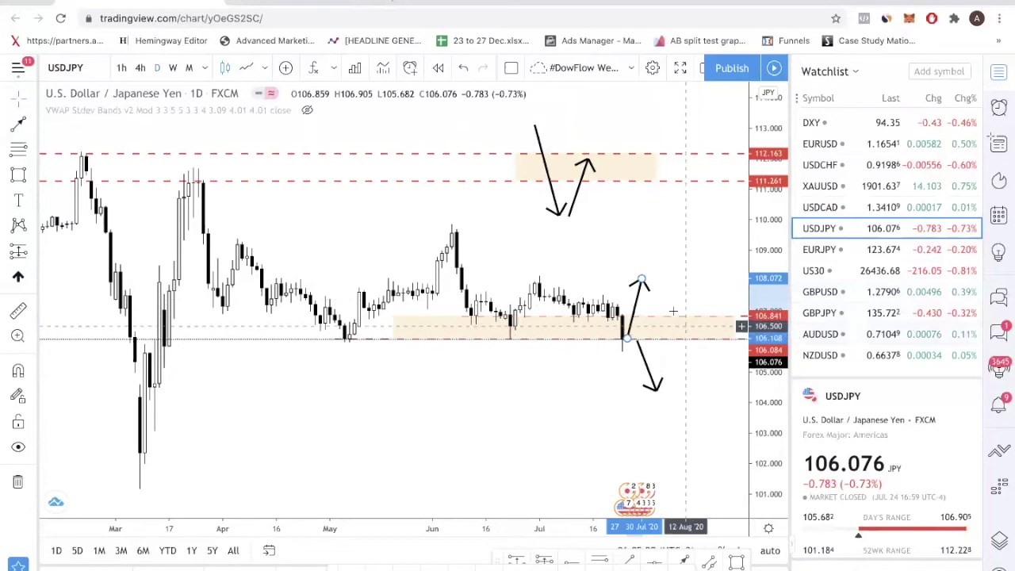
left_click(604, 343)
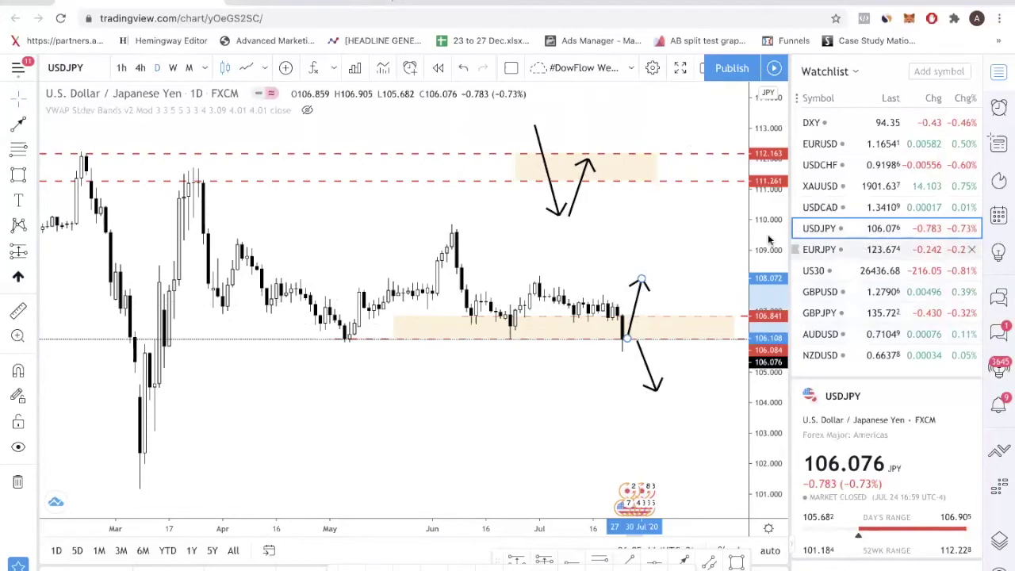
Open the EURJPY chart from the watchlist and remove all its existing drawings
left_click(876, 249)
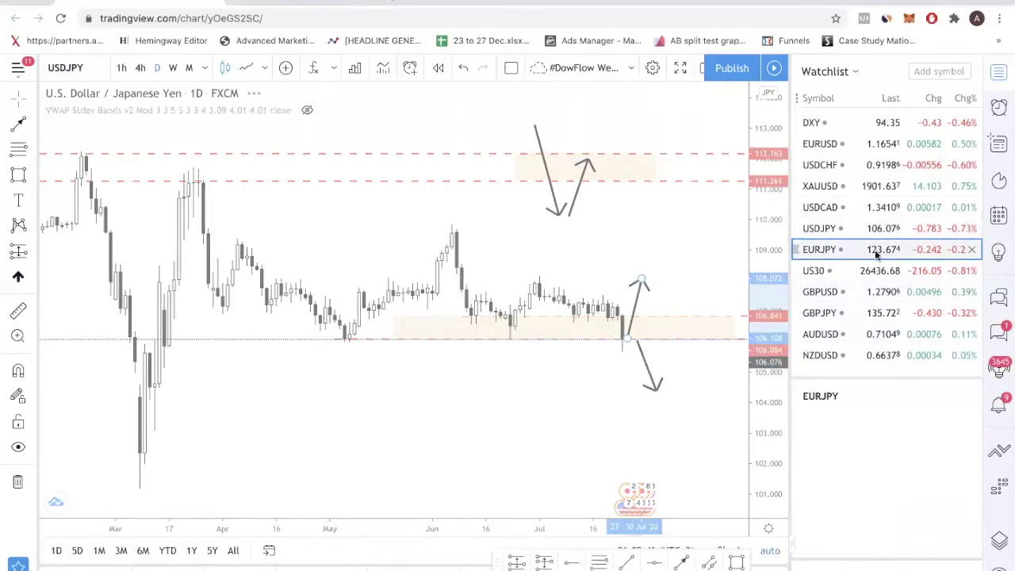
scroll(618, 385, "up", 2)
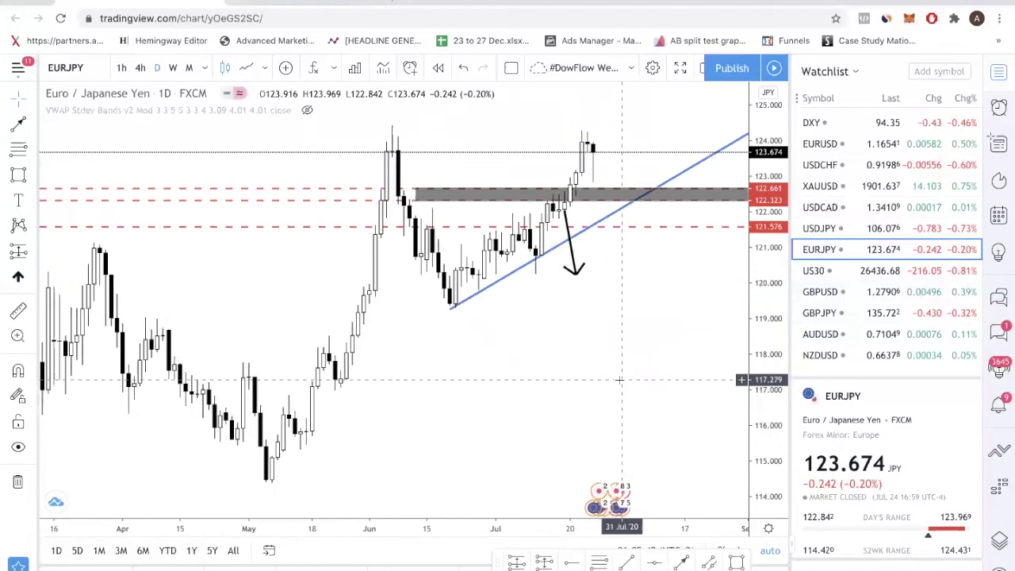
scroll(619, 380, "up", 2)
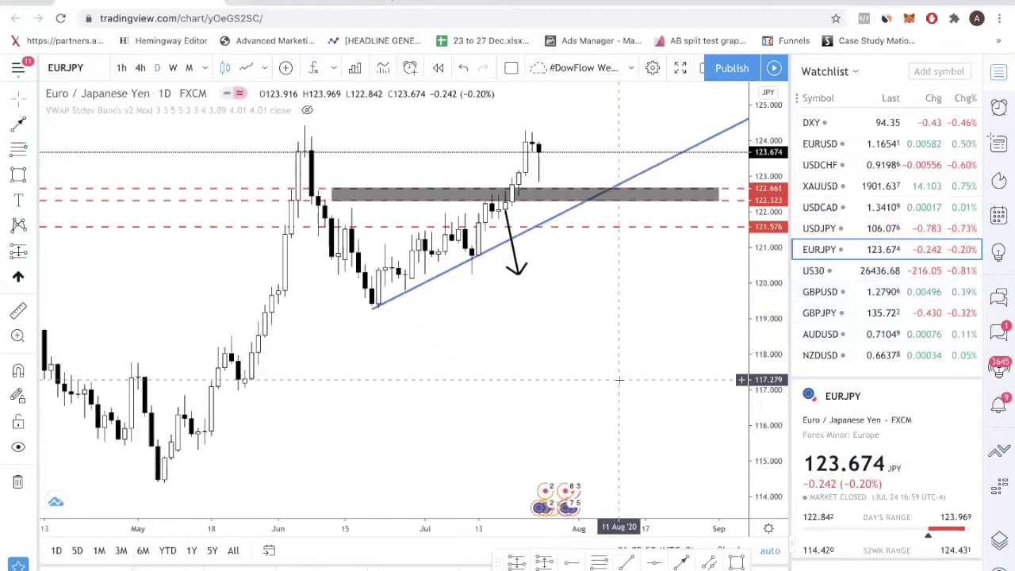
right_click(485, 184)
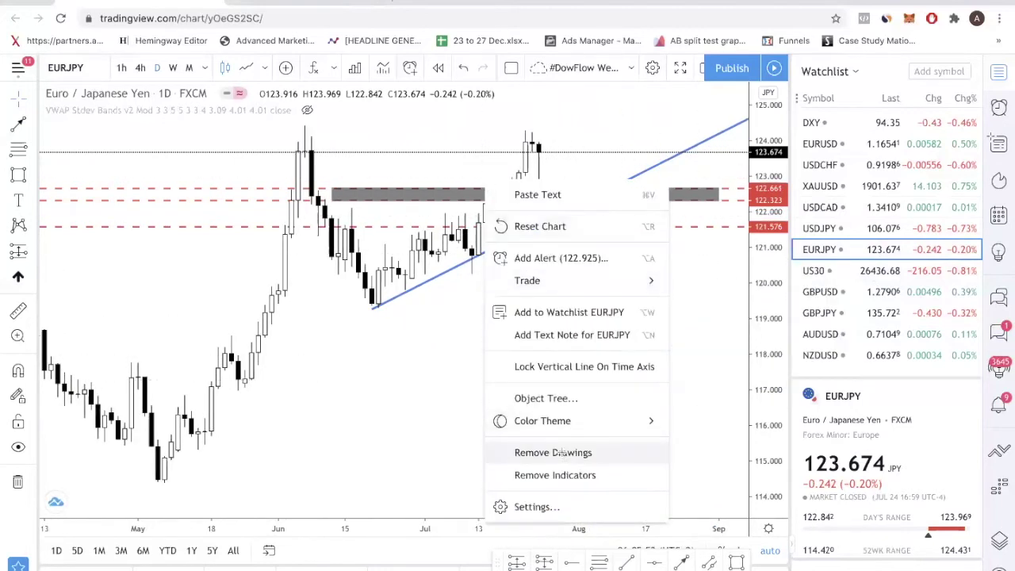
left_click(559, 452)
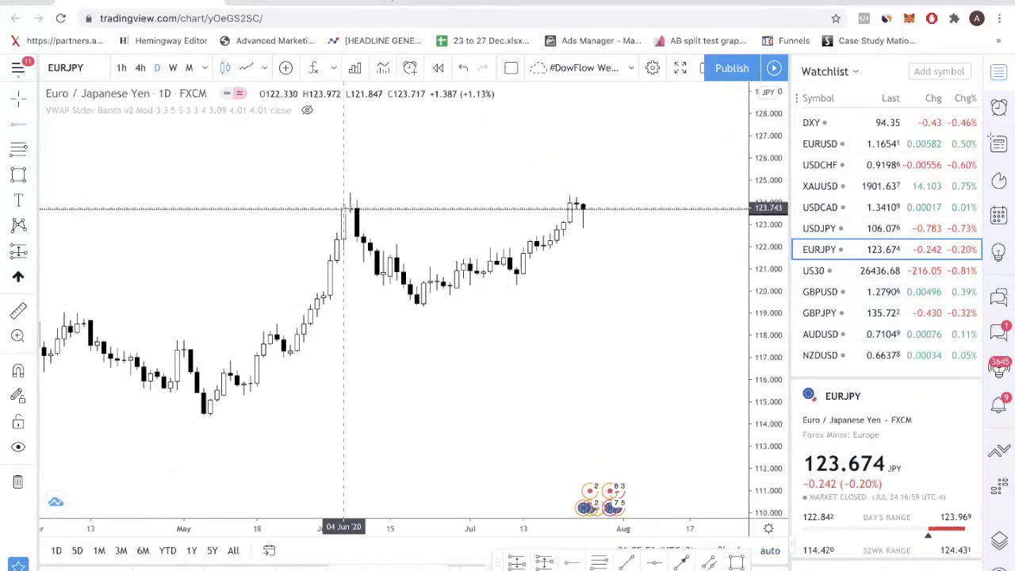
Set the horizontal ray at the early-June high on EURJPY to about 124.438
scroll(634, 286, "up", 3)
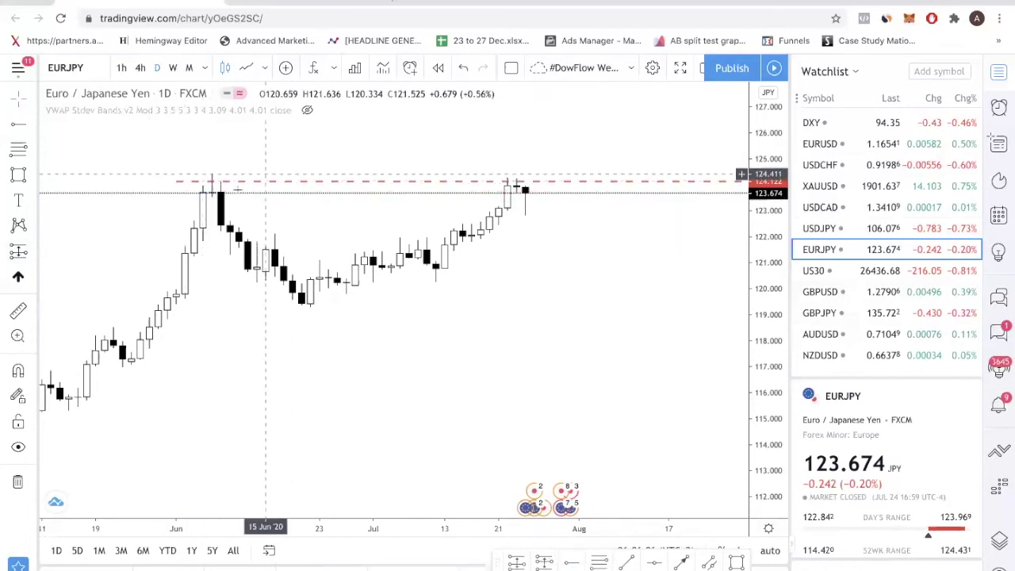
left_click(176, 173)
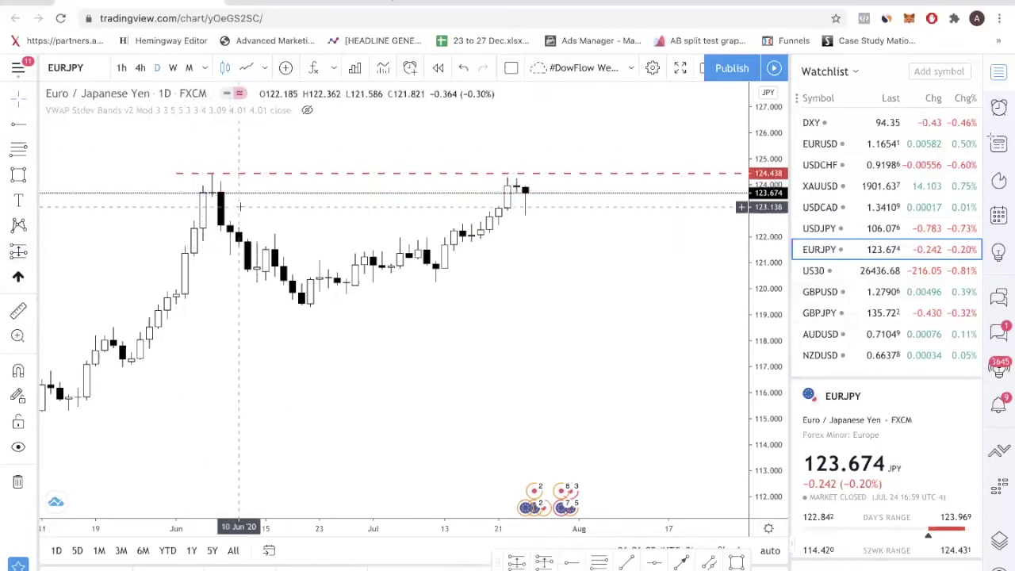
Mark EURJPY swing points with small rectangles at the late-June low, early-July high, mid-July low and latest high near 124.492
scroll(518, 205, "down", 3)
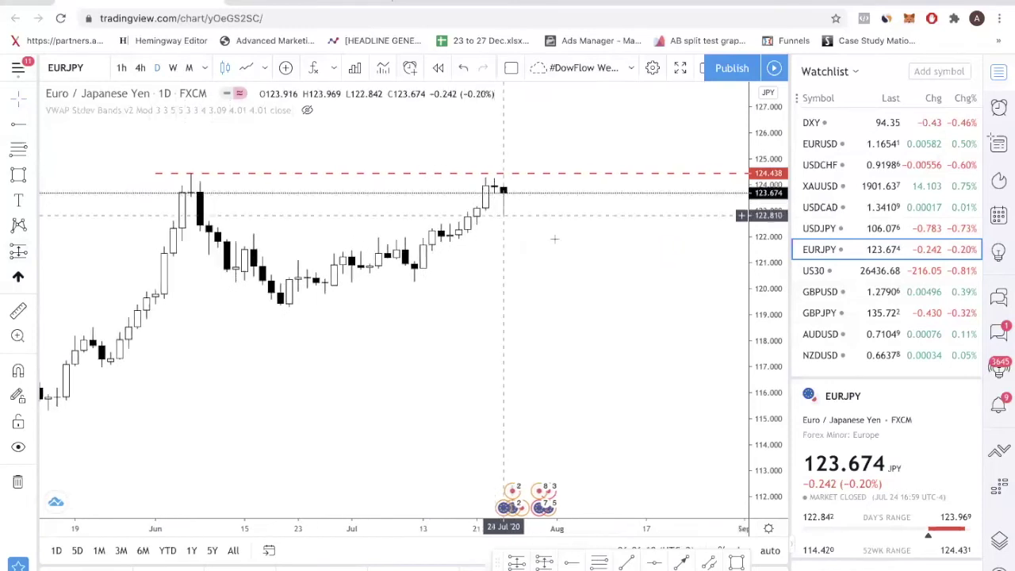
scroll(600, 267, "down", 3)
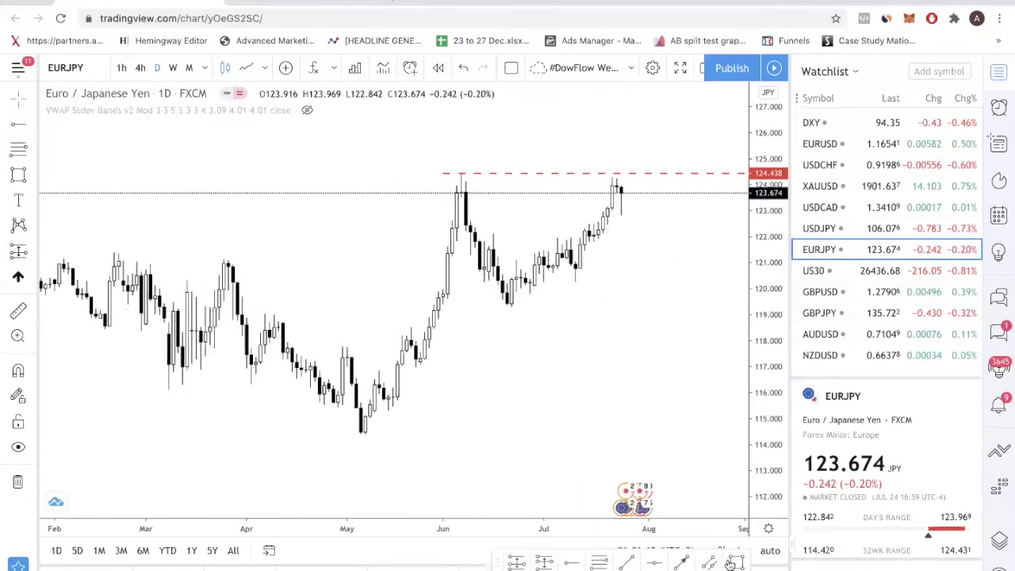
left_click_drag(547, 235, 561, 248)
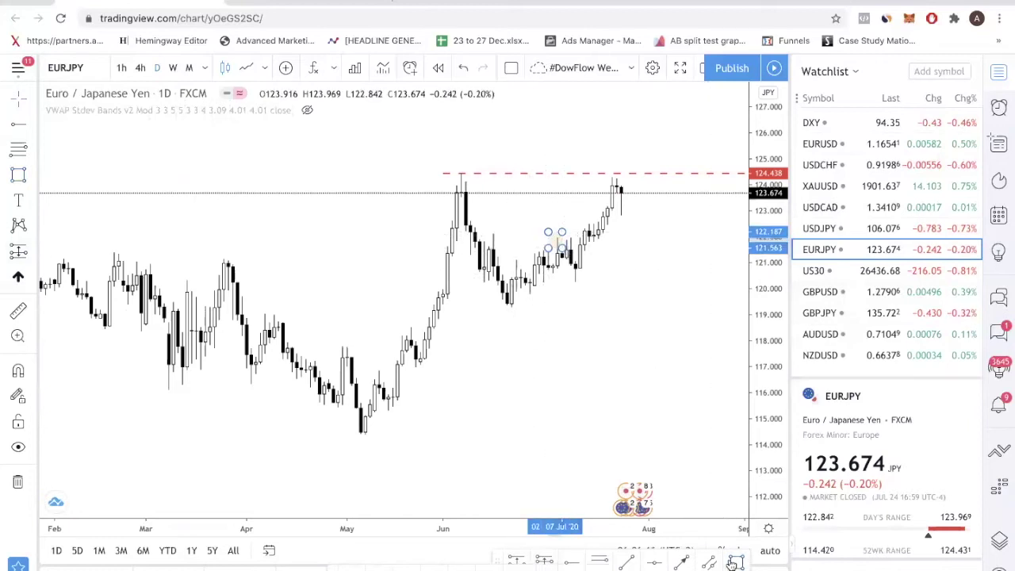
left_click_drag(492, 298, 511, 315)
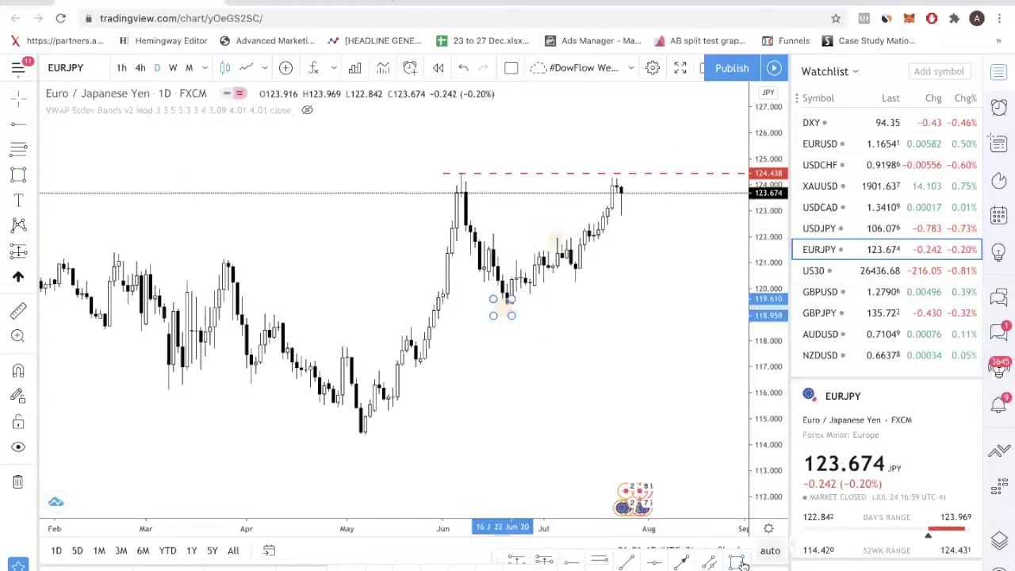
left_click_drag(565, 272, 584, 287)
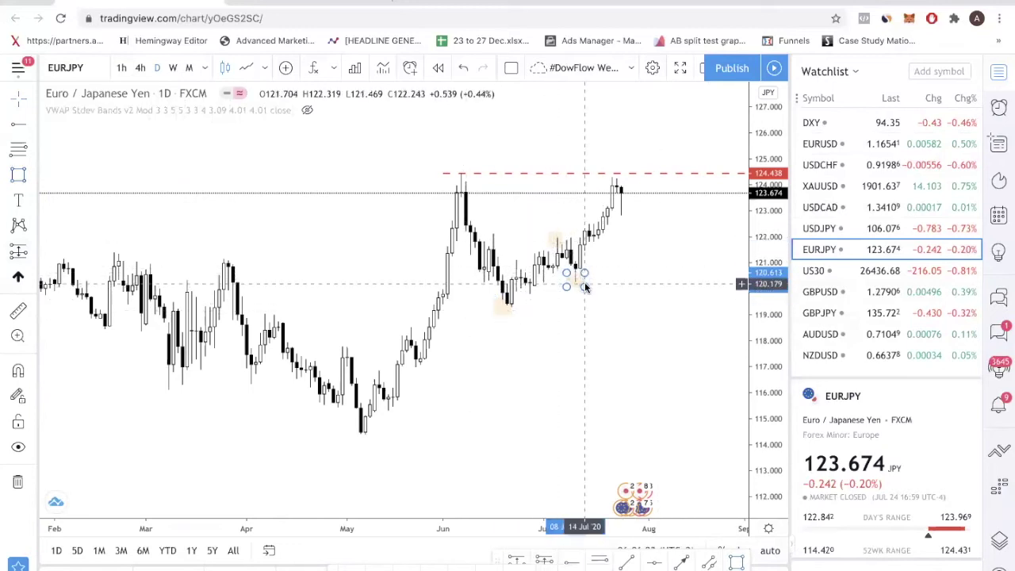
mouse_move(598, 173)
left_mouse_down()
mouse_move(616, 170)
mouse_move(635, 186)
left_mouse_up()
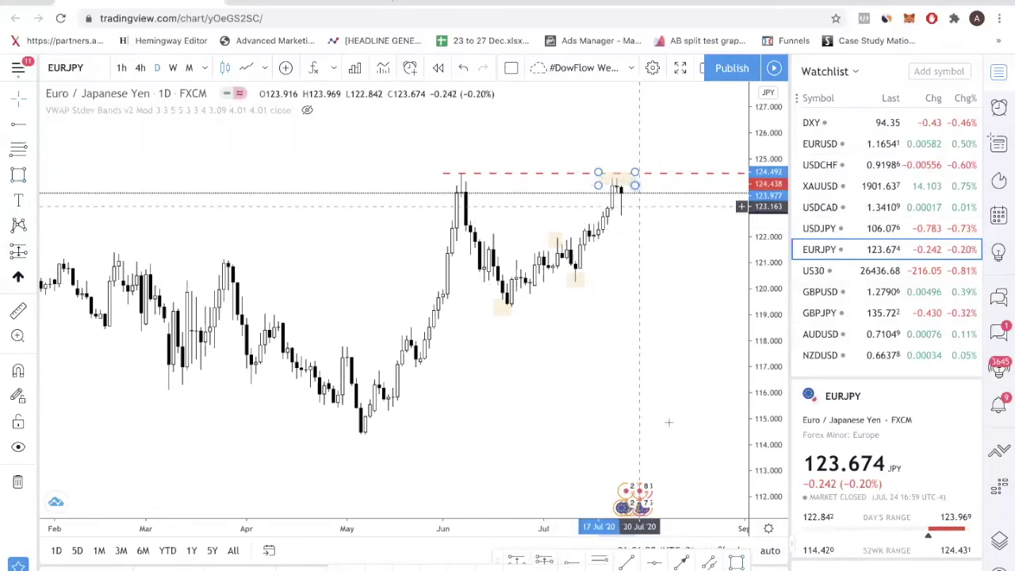
left_click(682, 562)
left_click(616, 187)
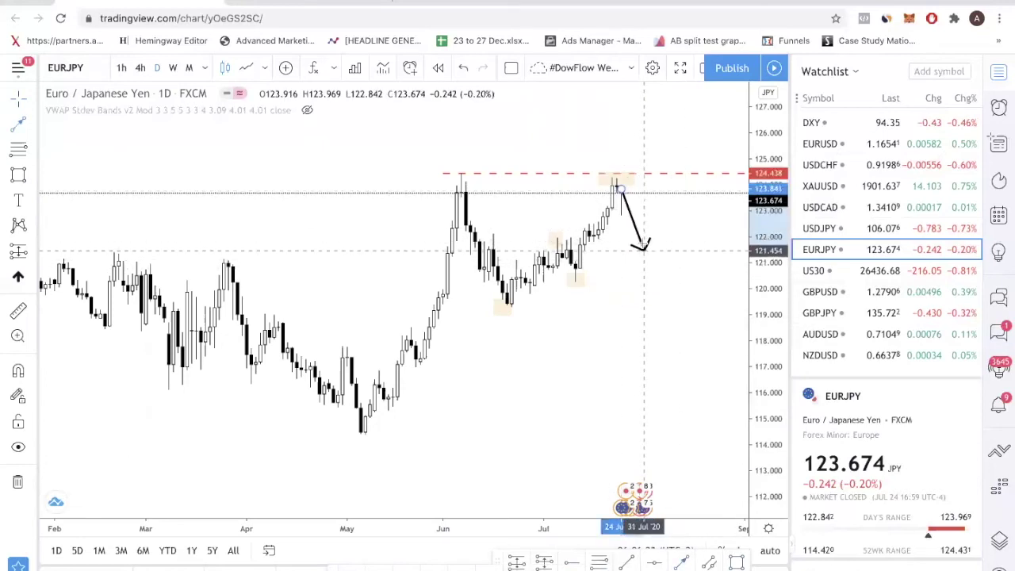
key("Escape")
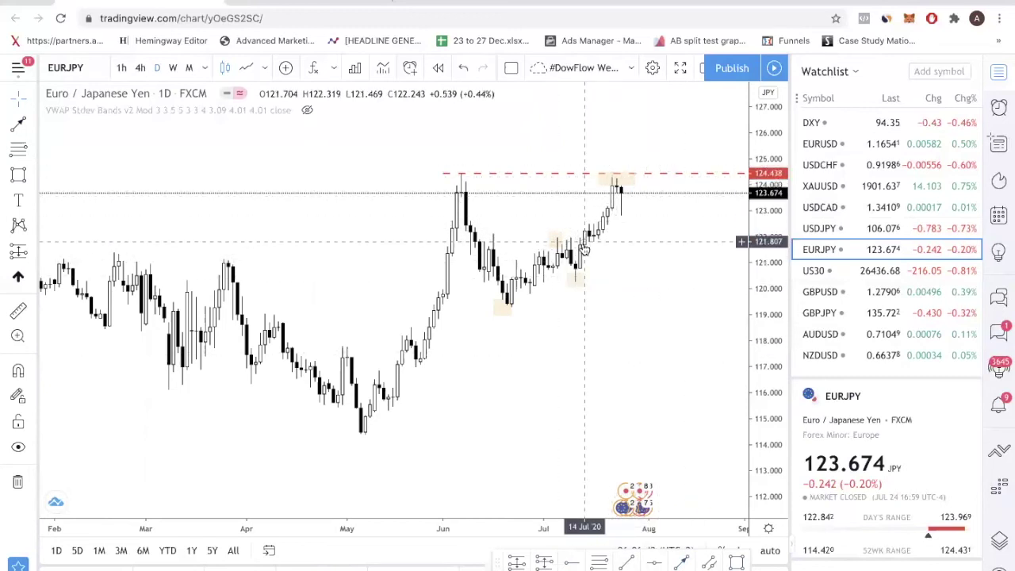
Add a horizontal ray on EURJPY at the mid-January high, at about 122.675
scroll(587, 250, "down", 2)
scroll(587, 249, "down", 2)
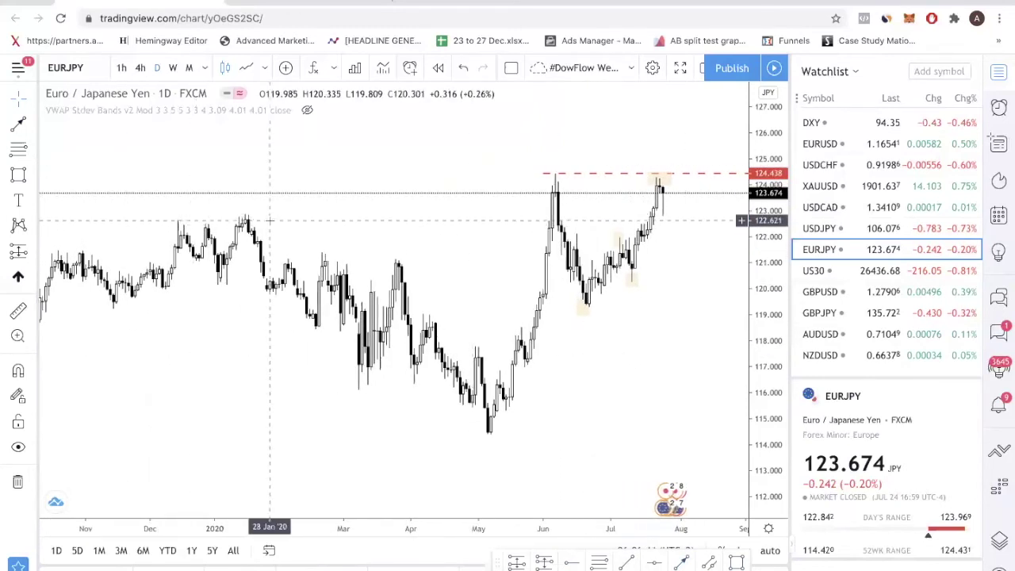
scroll(256, 218, "down", 1)
left_click(575, 561)
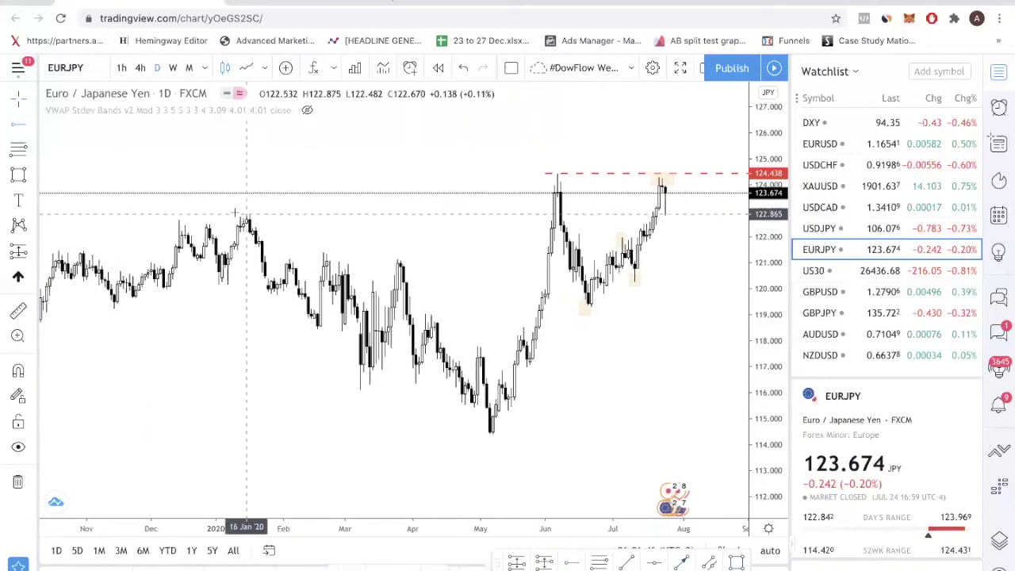
left_click(232, 219)
scroll(686, 271, "up", 4)
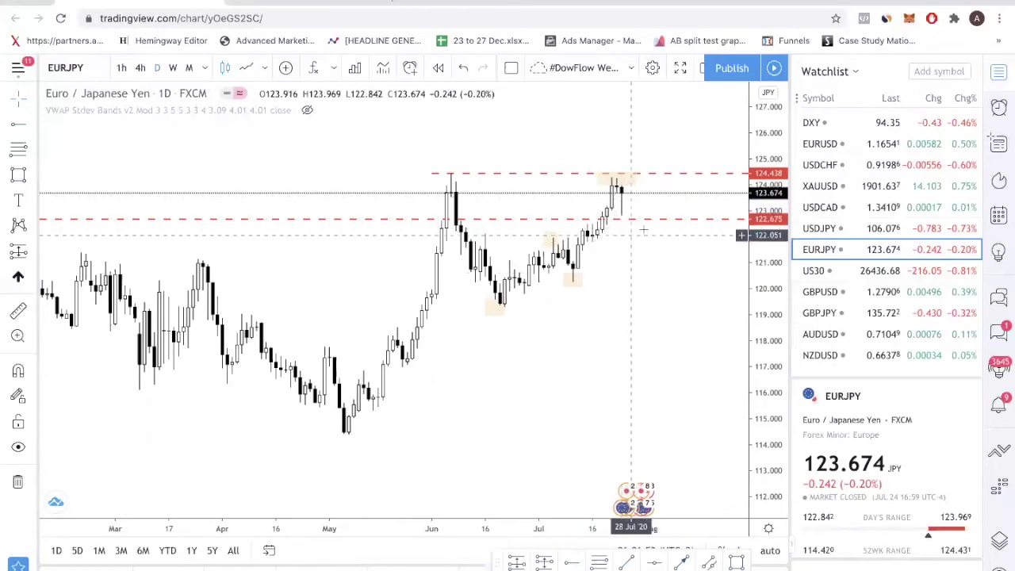
scroll(616, 221, "down", 3)
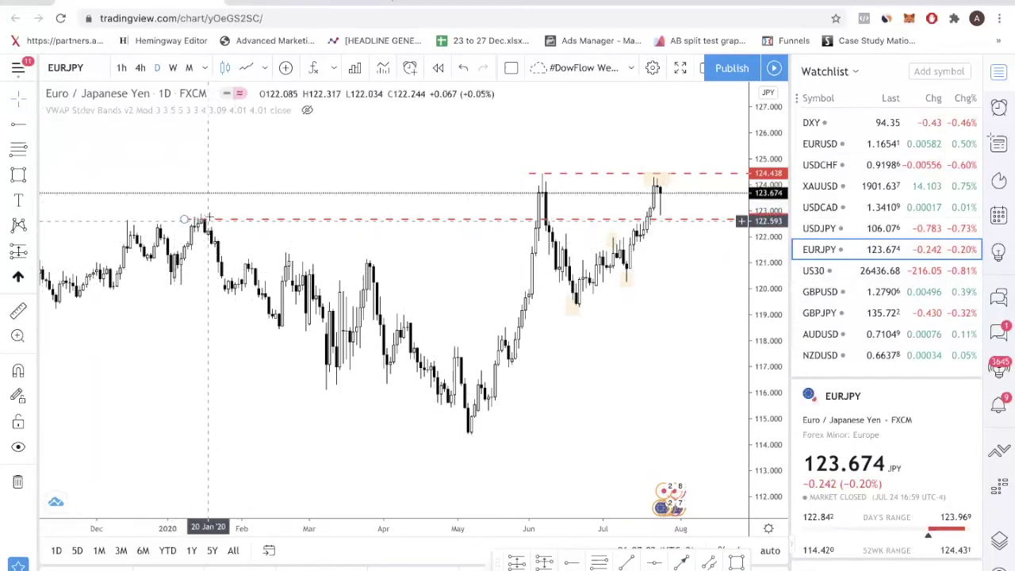
left_click_drag(209, 221, 204, 218)
scroll(596, 220, "right", 5)
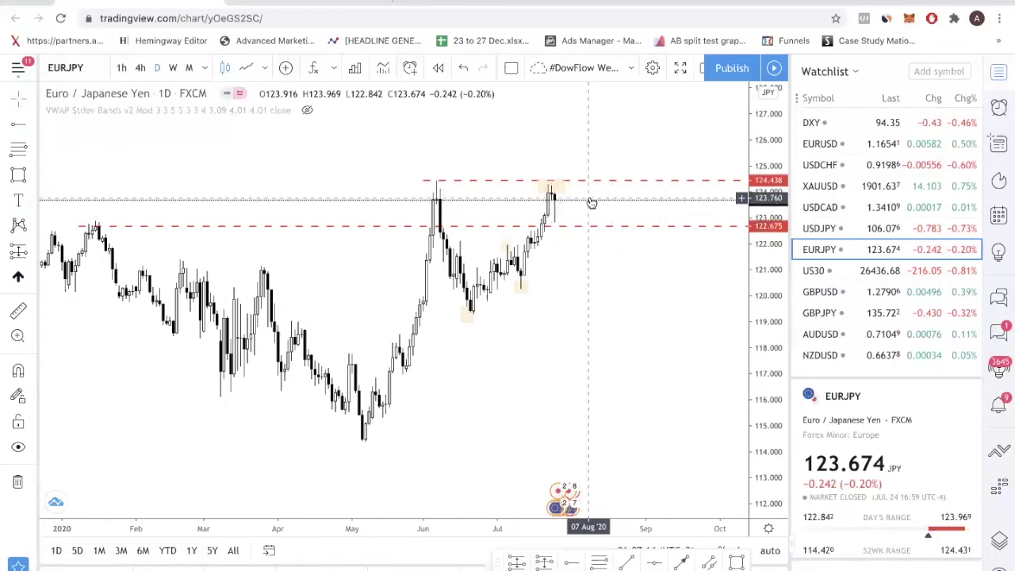
Open the US30 chart from the watchlist and delete its existing grey rectangle
left_click(821, 270)
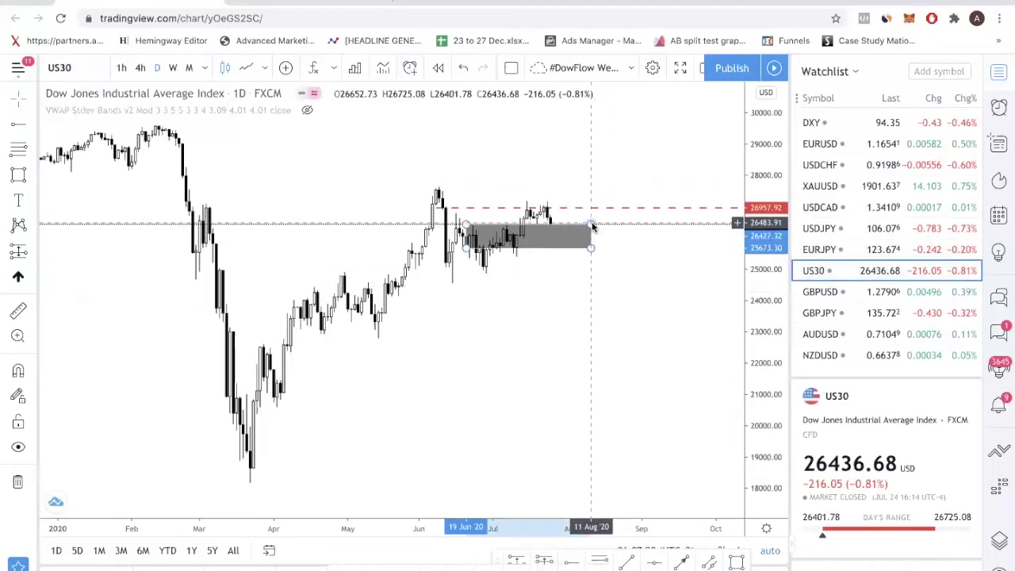
key("BackSpace")
scroll(591, 222, "right", 3)
Move the anchor of the US30 horizontal ray back to 25 February at about 26979.39
scroll(578, 224, "down", 2)
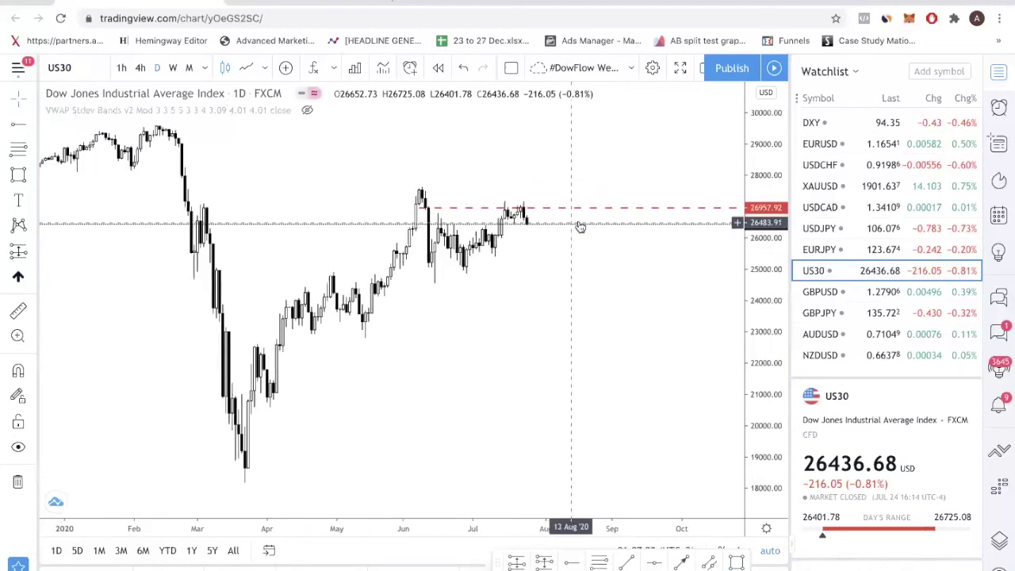
scroll(404, 220, "down", 3)
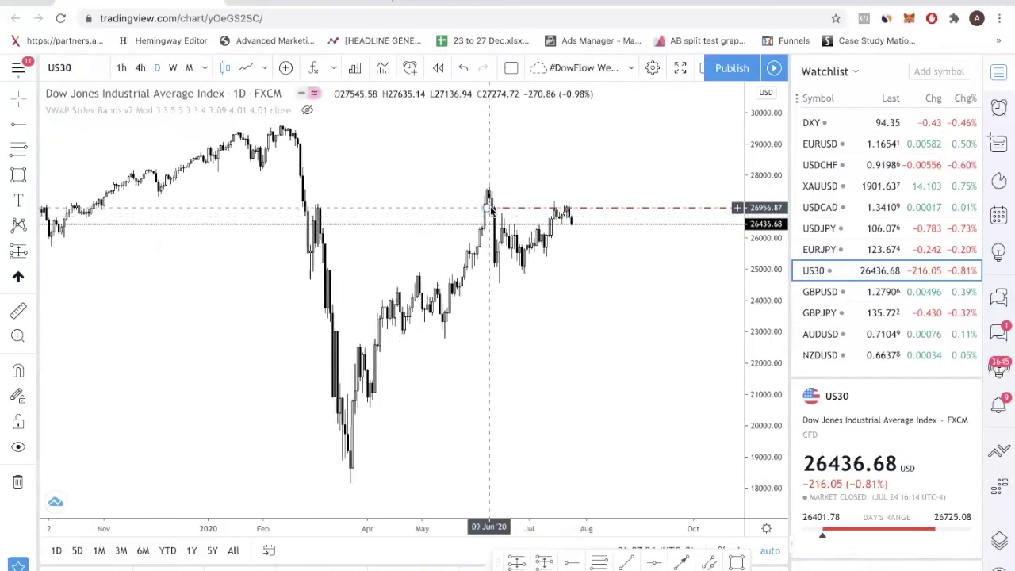
left_click_drag(487, 208, 313, 209)
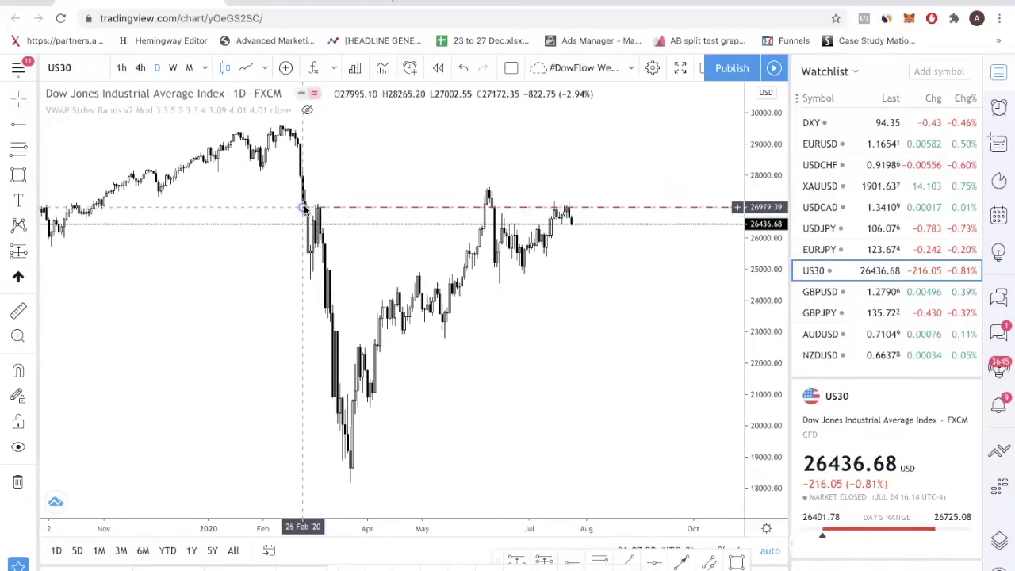
Add a second US30 horizontal ray below the current price, anchored on 8 June at about 26311.26
scroll(542, 227, "up", 3)
scroll(537, 238, "up", 2)
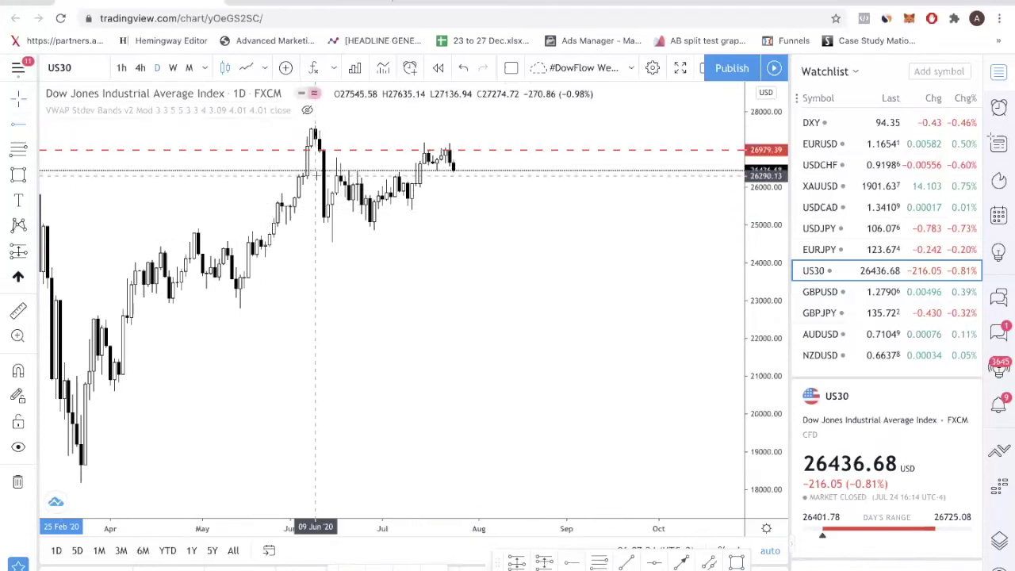
scroll(586, 225, "up", 3)
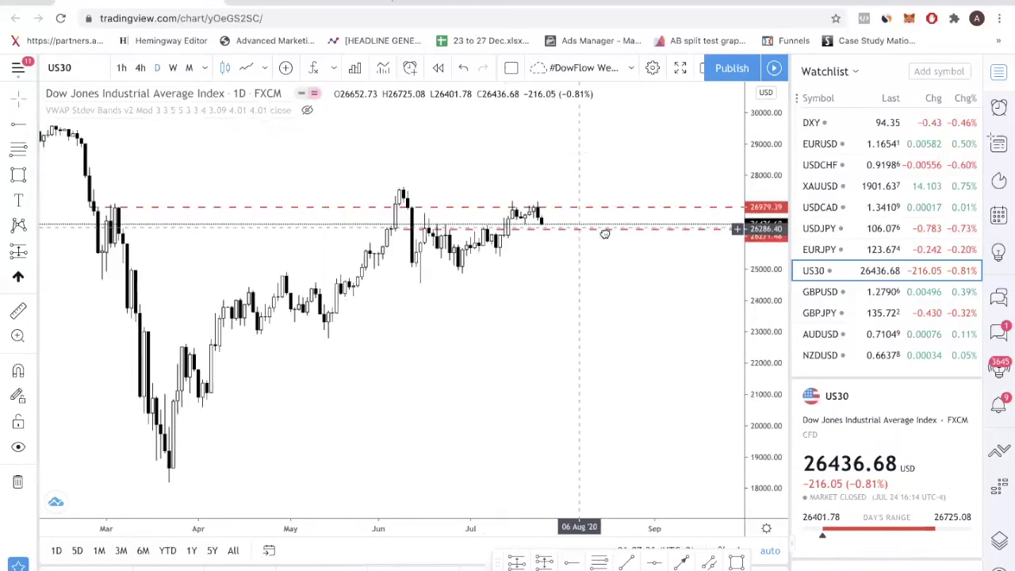
scroll(583, 221, "up", 3)
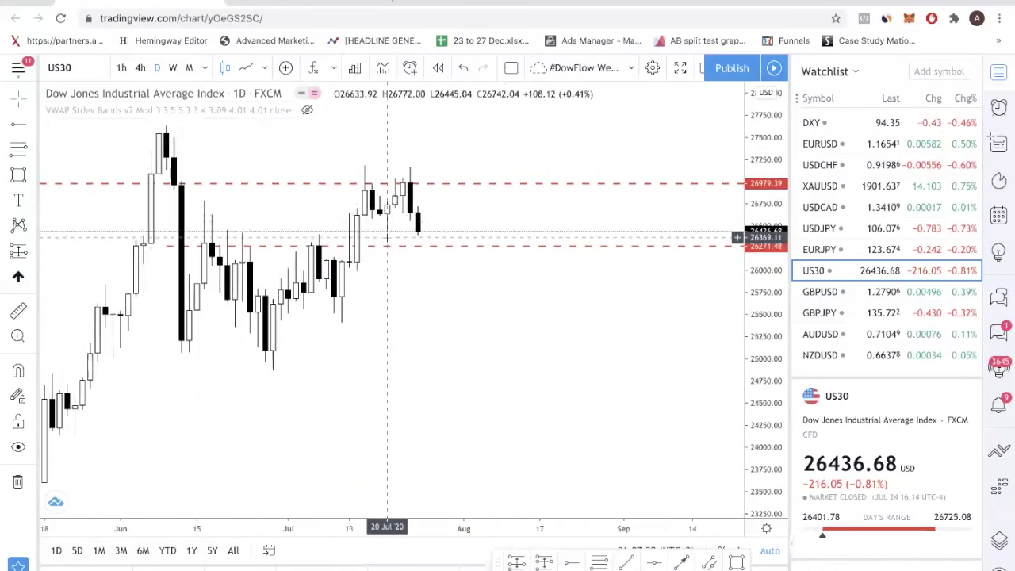
left_click_drag(197, 251, 158, 243)
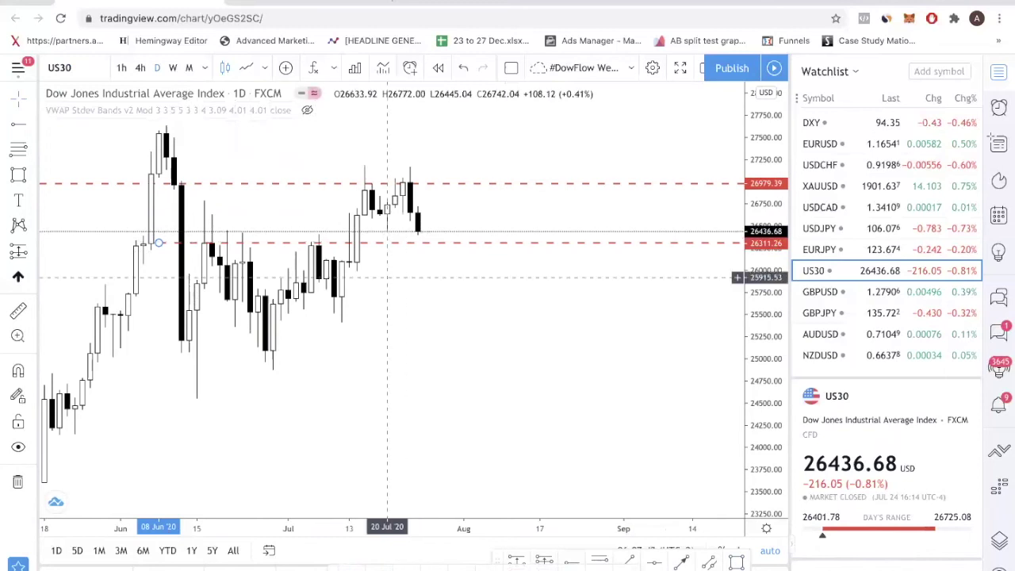
Add a US30 horizontal ray at about 26448.68 and shade the band down to about 26313.41 with a rectangle from 2 July to 1 September
left_click(289, 230)
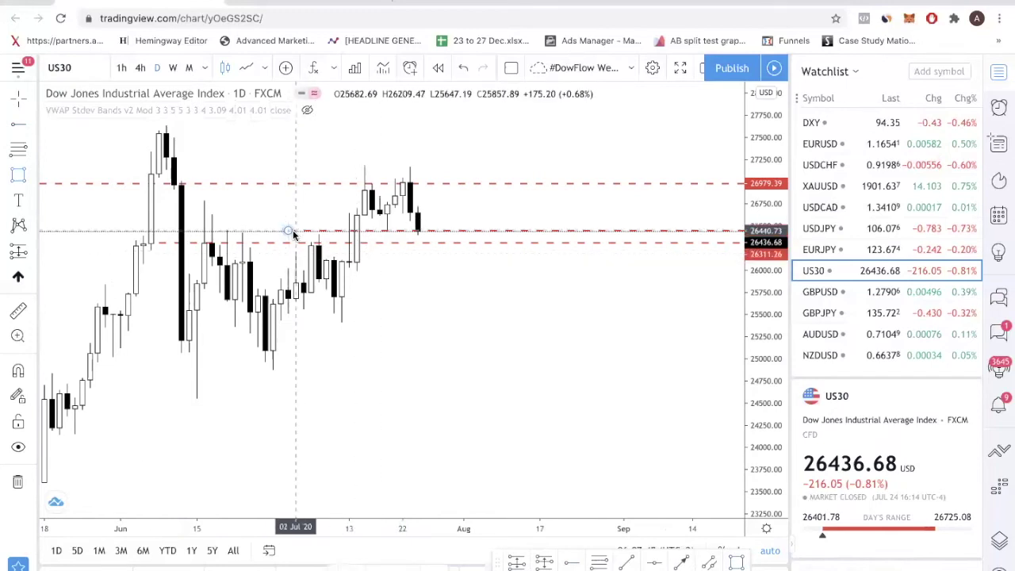
left_click_drag(294, 234, 418, 235)
left_click_drag(562, 253, 624, 239)
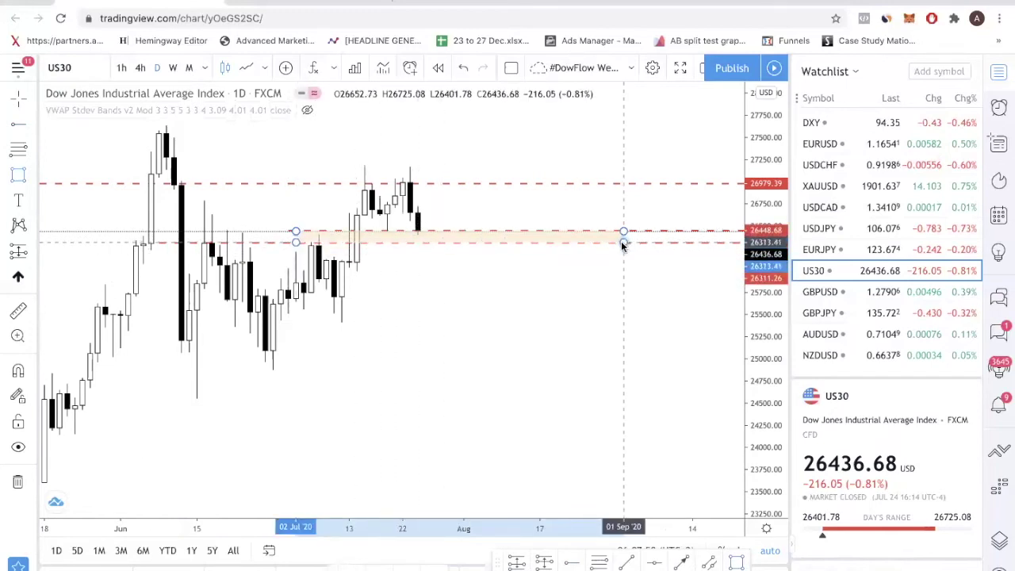
Draw a rising extended trend line on US30 from about 24960.14 on 26 June through about 26669.62 on 31 July
scroll(494, 187, "down", 2)
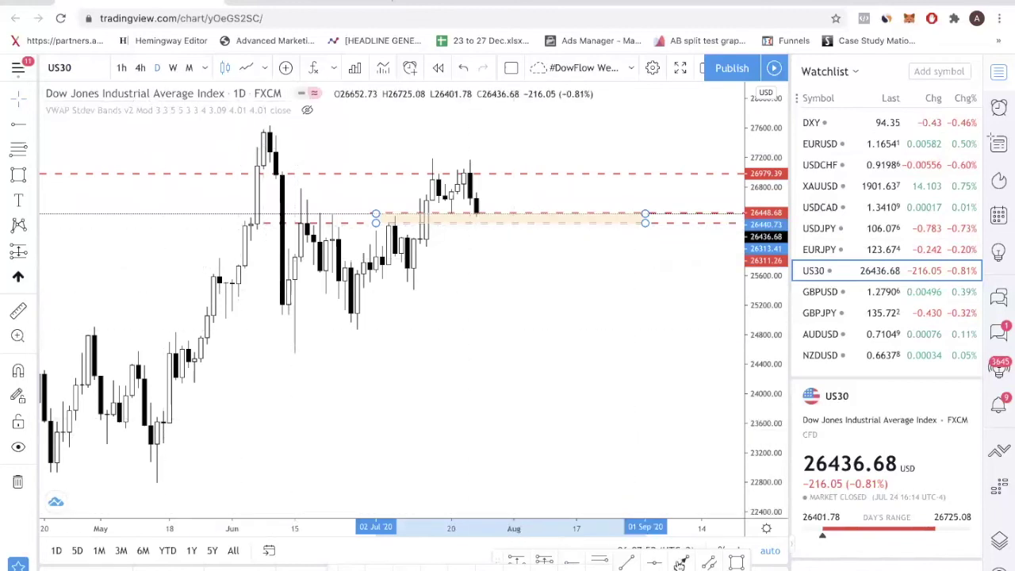
left_click(626, 563)
left_click(351, 321)
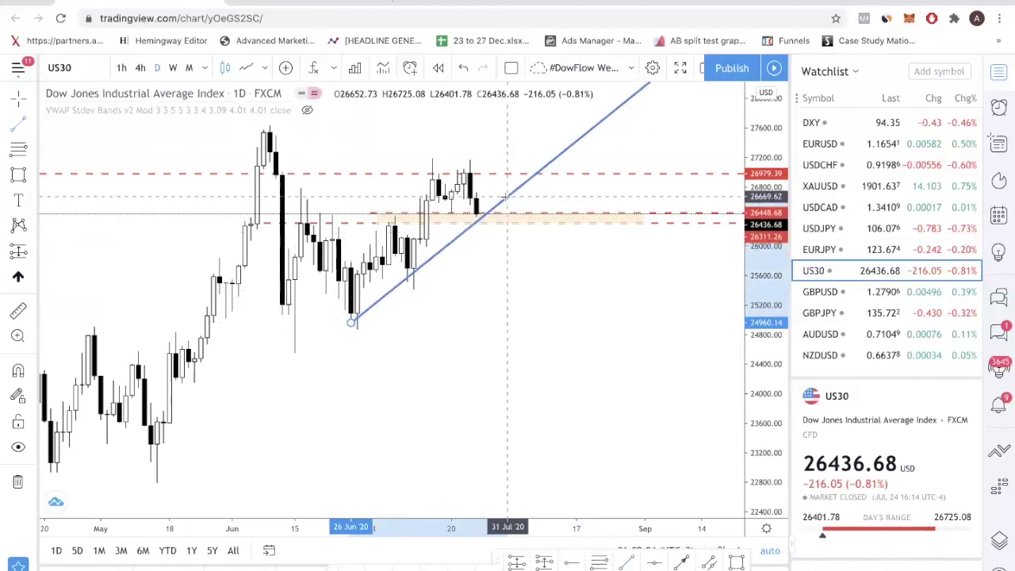
left_click(507, 197)
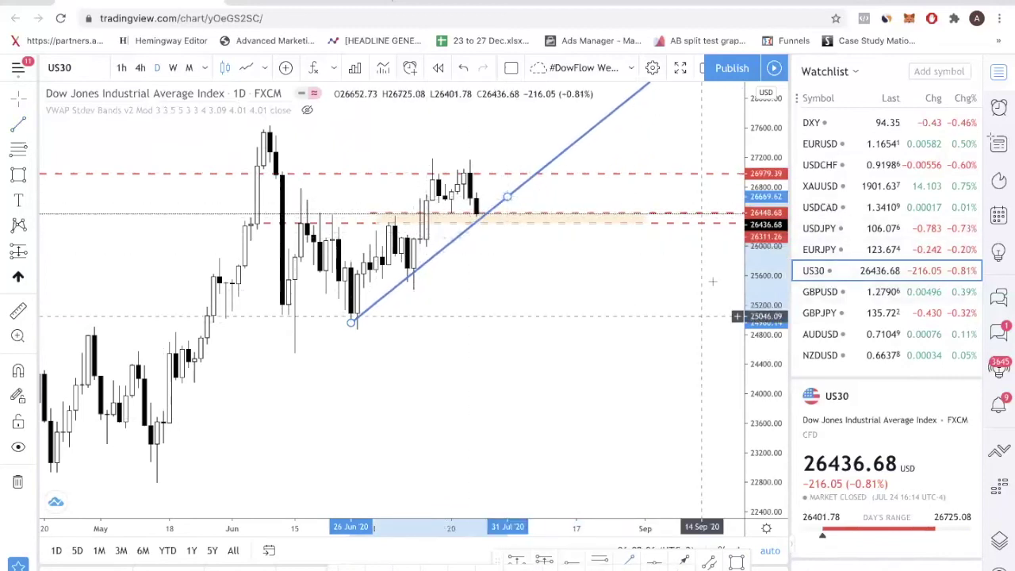
Draw a downward projection arrow from about 26430.86 through the US30 zone, and add a horizontal ray from 25 June at about 25685.95
left_click(485, 220)
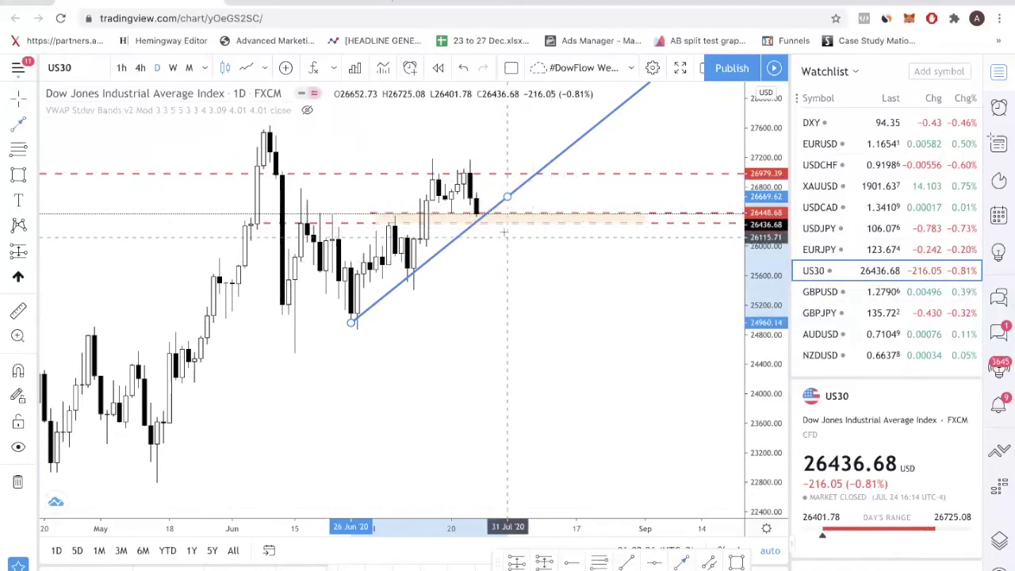
left_click_drag(480, 213, 487, 246)
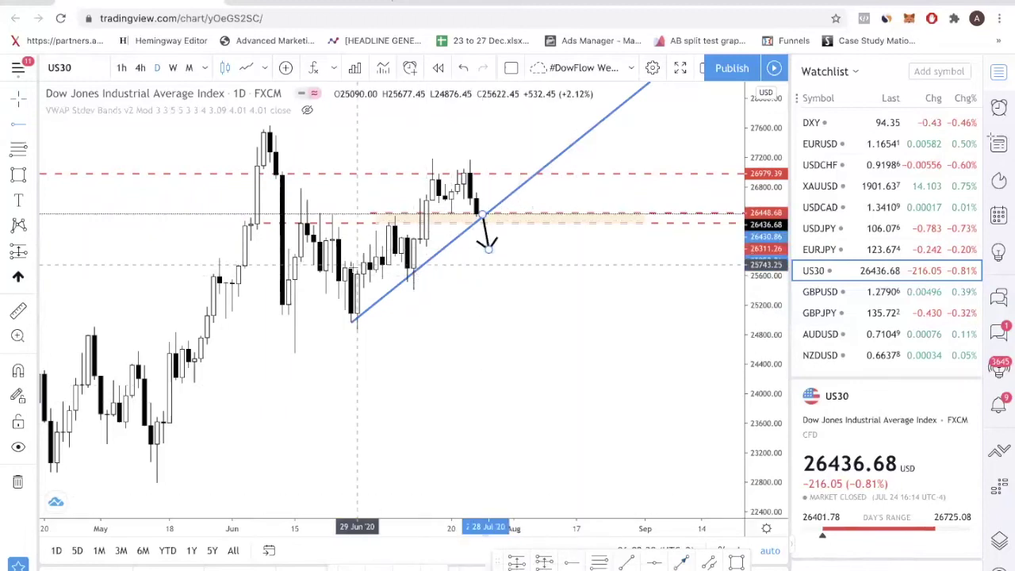
left_click(345, 270)
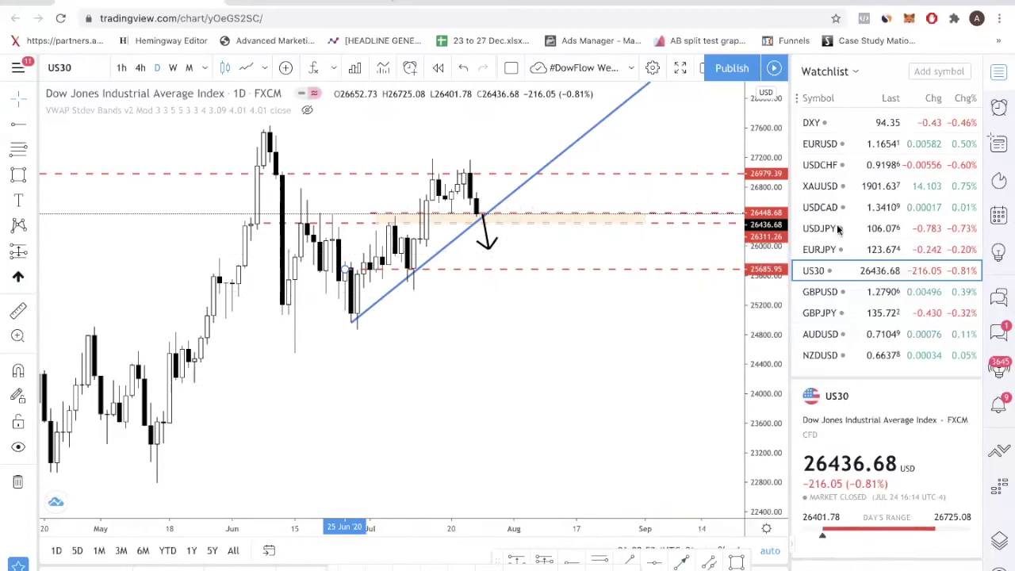
Open the GBPUSD chart from the watchlist and add a horizontal ray near the June high at about 1.27469
left_click(832, 291)
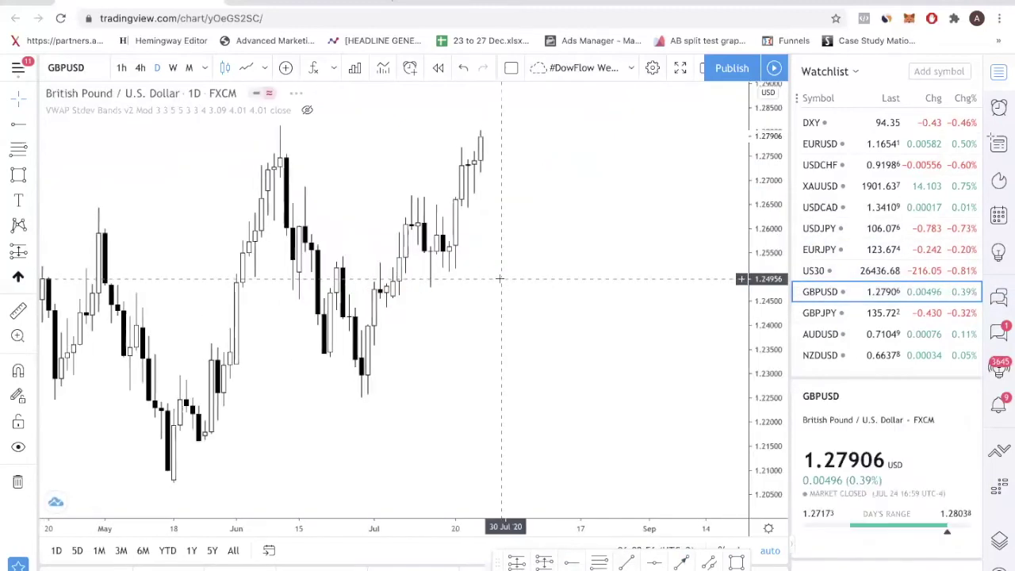
scroll(555, 285, "up", 2)
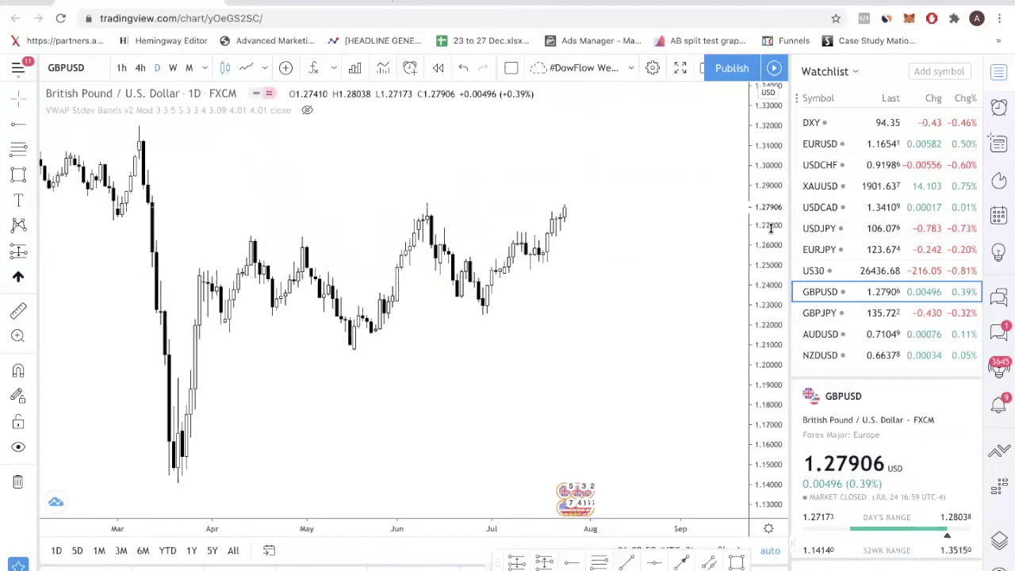
scroll(521, 256, "up", 2)
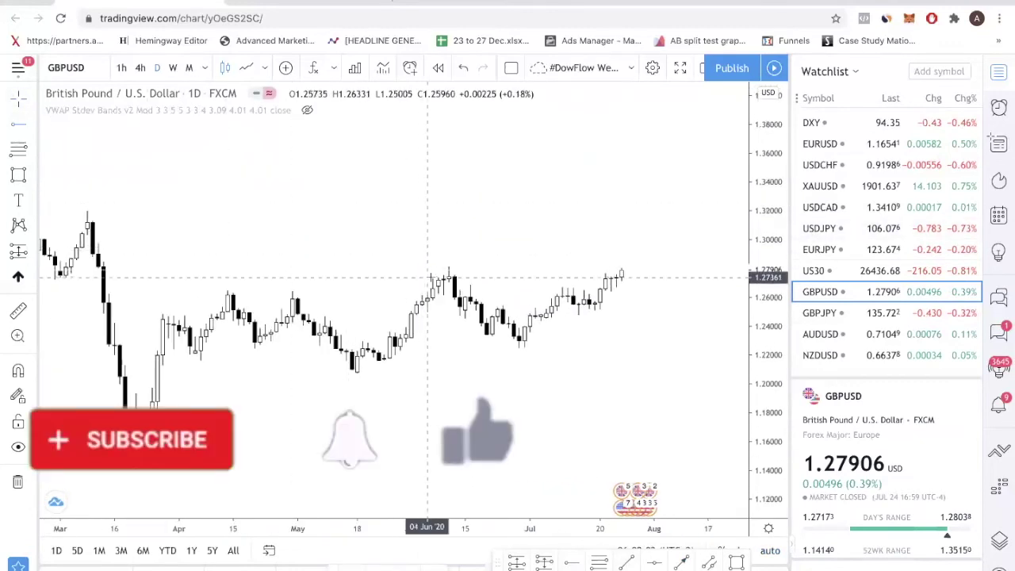
scroll(598, 279, "up", 1)
scroll(621, 282, "up", 1)
scroll(531, 127, "up", 1)
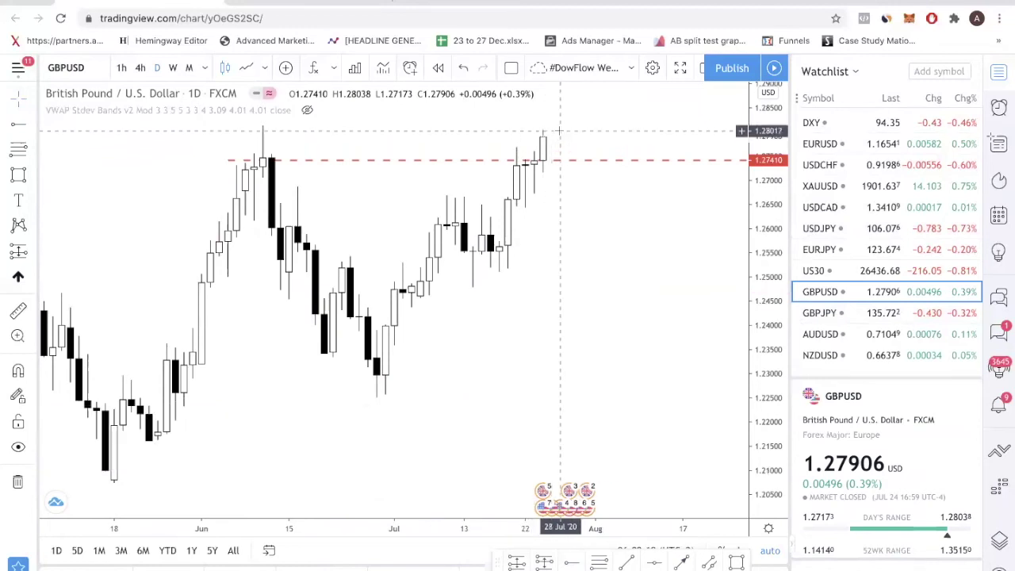
left_click_drag(559, 161, 560, 158)
Draw a Fibonacci retracement on GBPUSD from the early-July high at about 1.26684 to the late-June low at about 1.22575
scroll(560, 159, "down", 5)
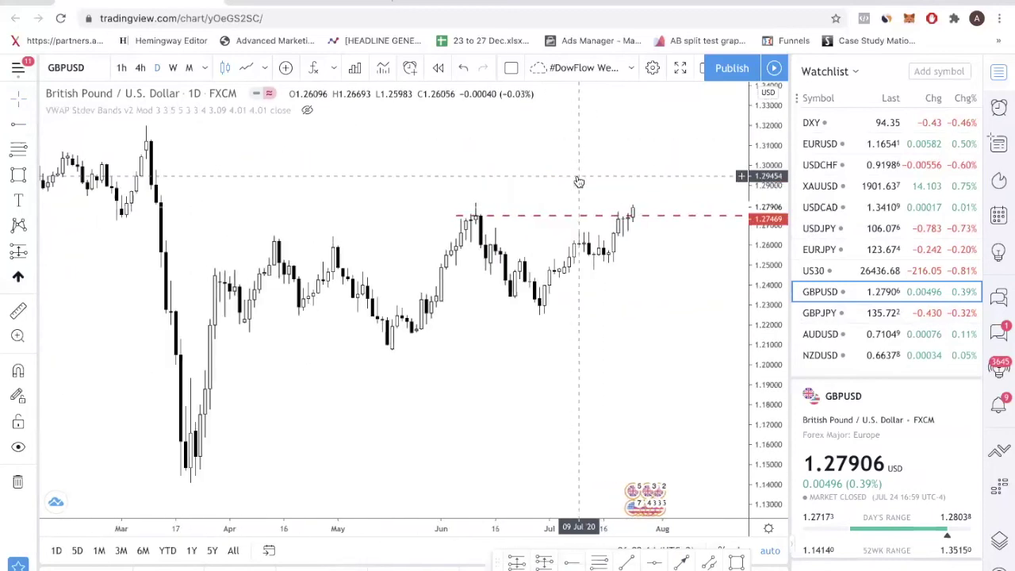
scroll(560, 222, "down", 4)
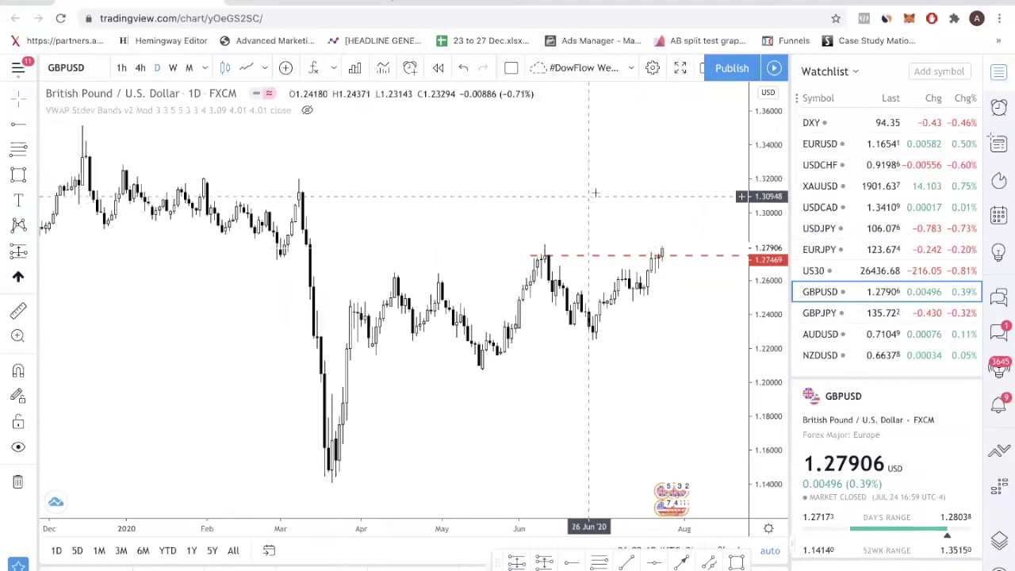
scroll(641, 213, "up", 6)
left_click_drag(763, 248, 722, 282)
scroll(277, 238, "up", 1)
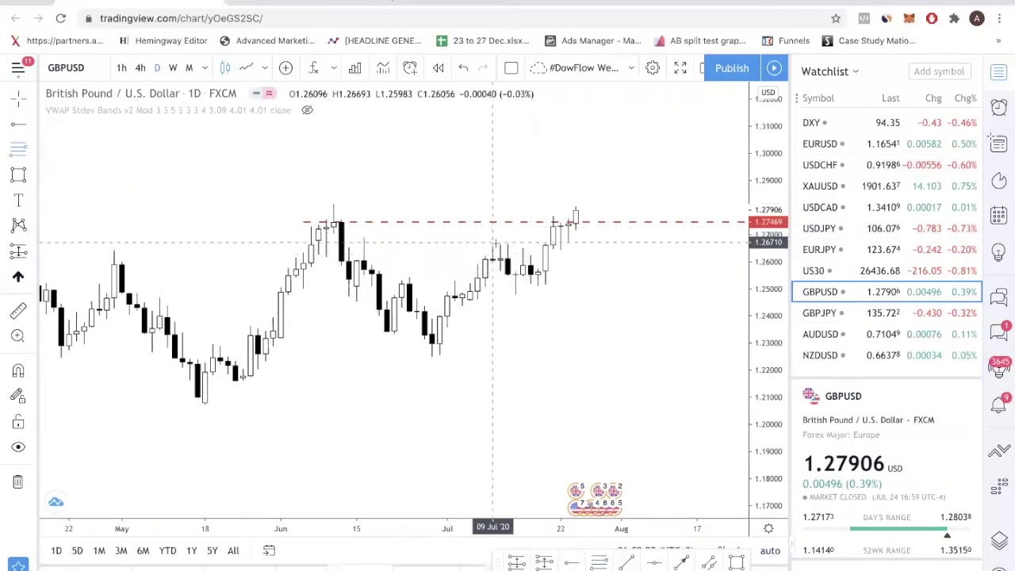
left_click(429, 350)
left_click(491, 243)
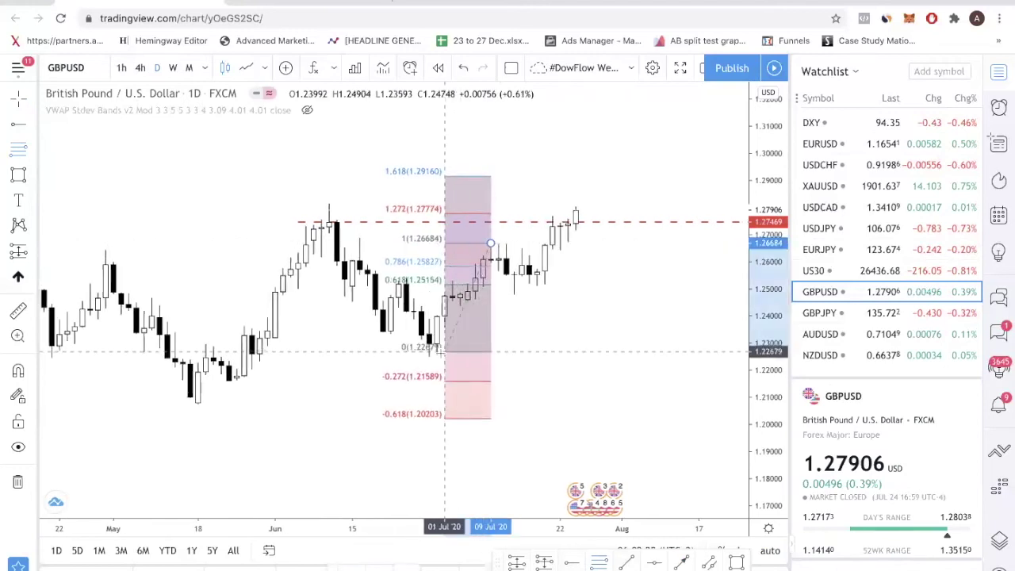
left_click(437, 356)
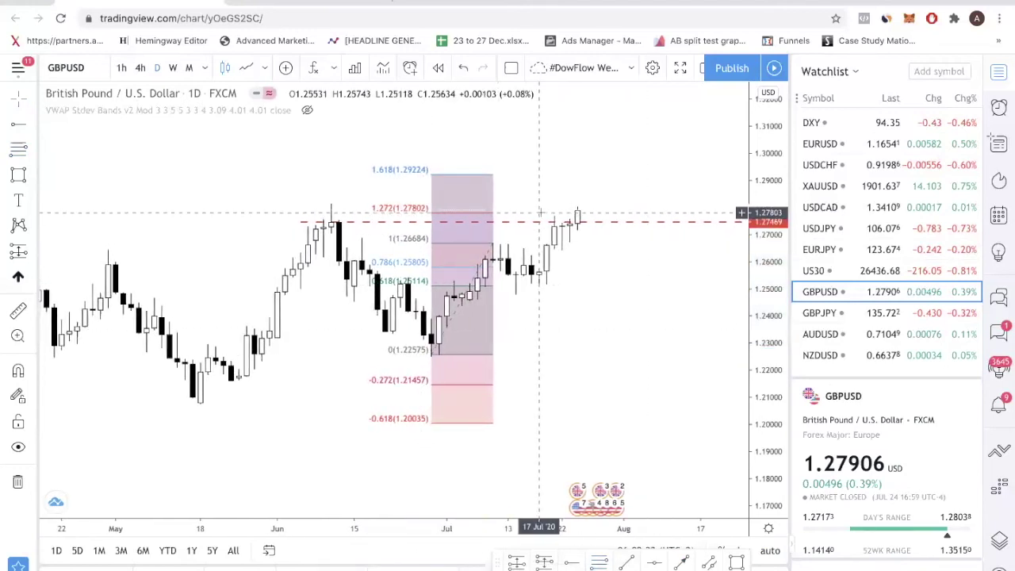
Mark the 1.618 Fibonacci extension on GBPUSD with a horizontal ray at about 1.29228
scroll(539, 213, "up", 3)
left_click_drag(759, 313, 753, 238)
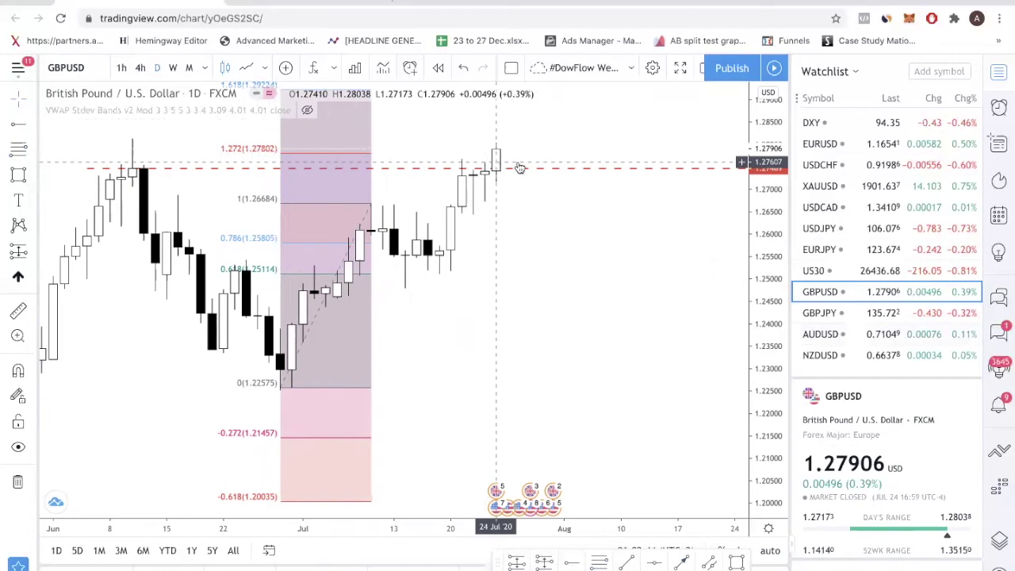
left_click_drag(763, 191, 708, 386)
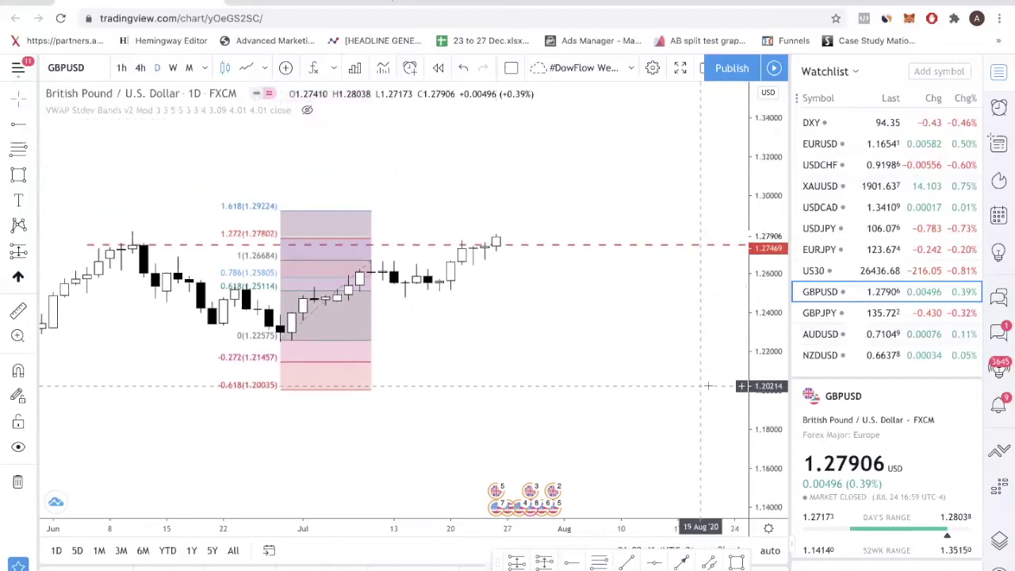
scroll(708, 386, "down", 2)
scroll(708, 386, "down", 3)
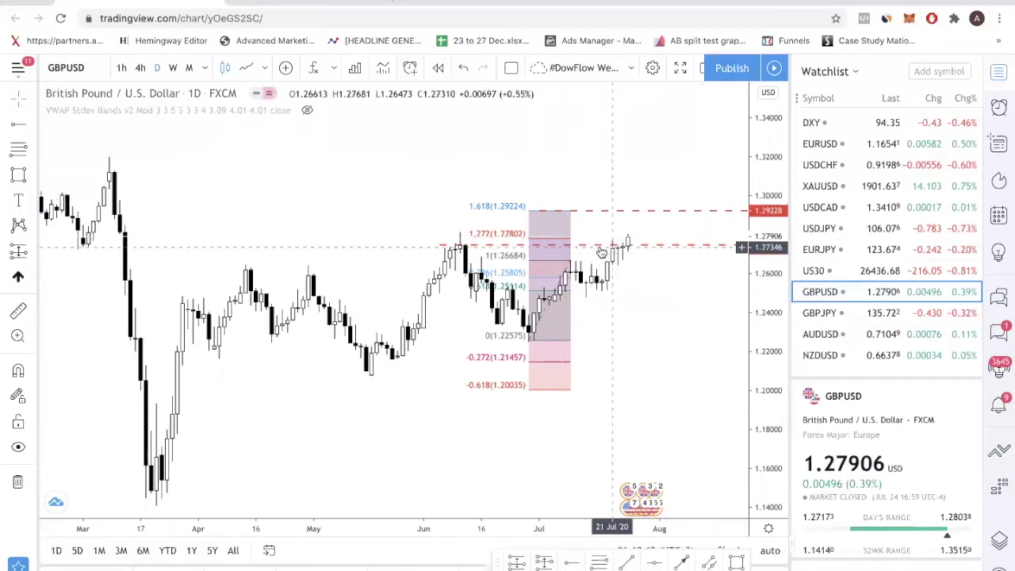
scroll(722, 238, "up", 3)
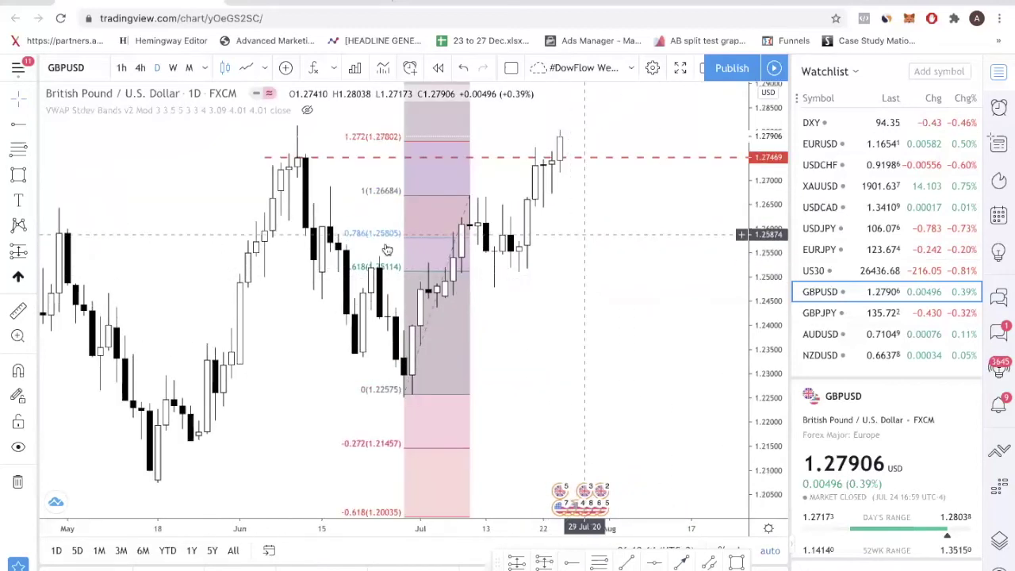
left_click_drag(767, 318, 742, 389)
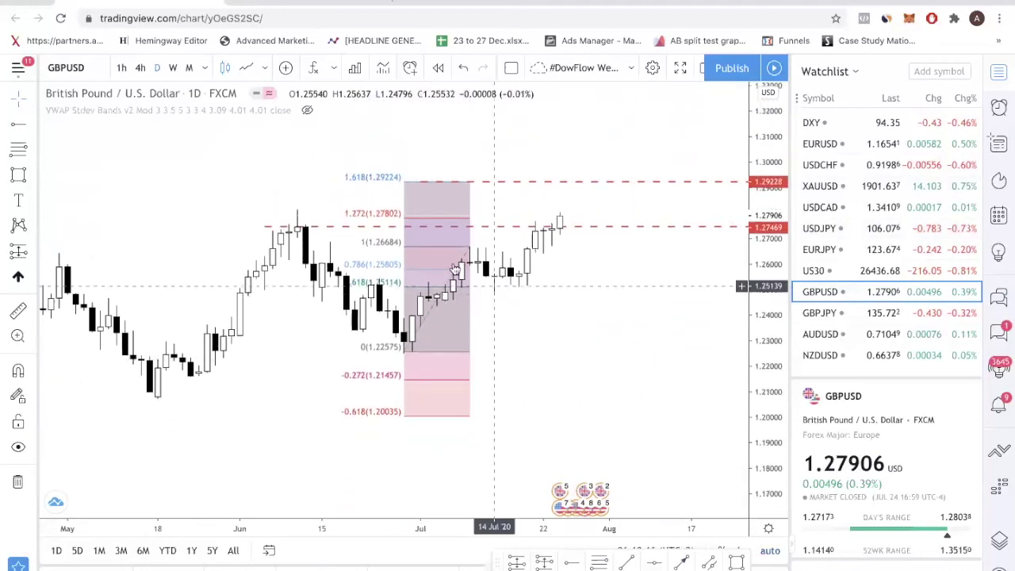
Delete the Fibonacci retracement from the GBPUSD chart, keeping the two horizontal rays
left_click(473, 250)
key("Delete")
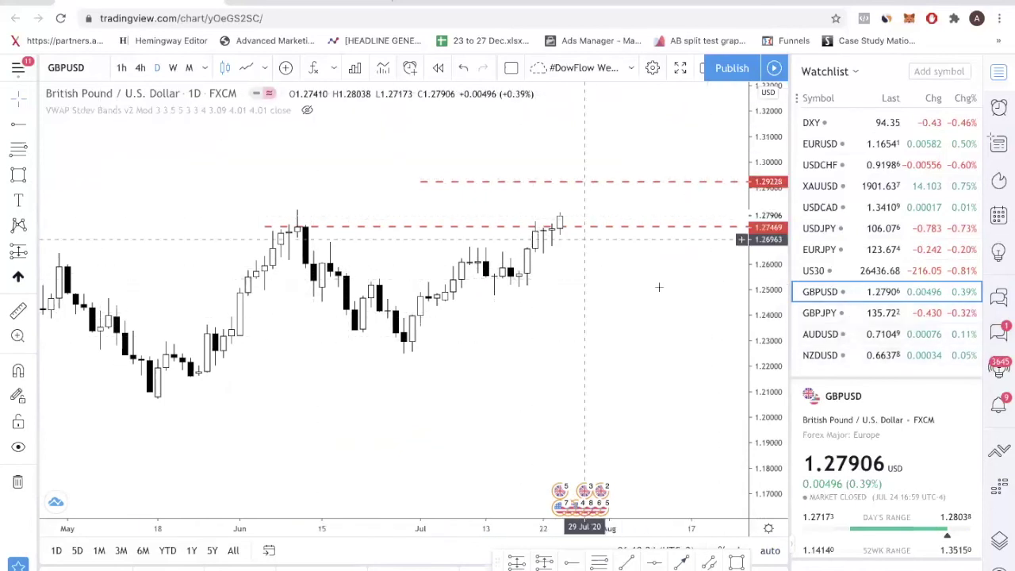
scroll(611, 277, "down", 2)
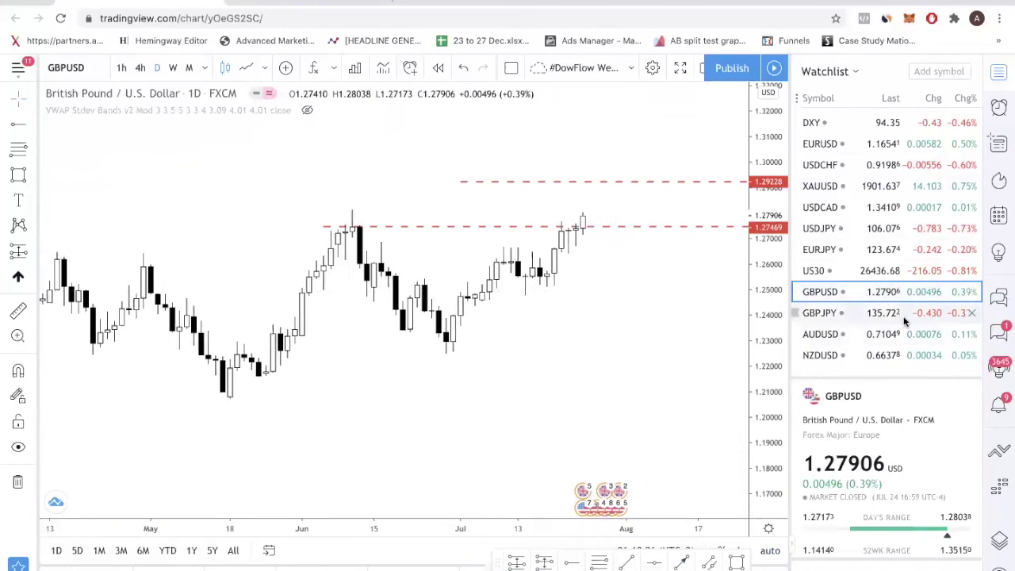
Open the GBPJPY chart from the watchlist, move its horizontal line to about 135.238 and add a second at about 135.061
left_click(812, 313)
scroll(666, 298, "down", 2)
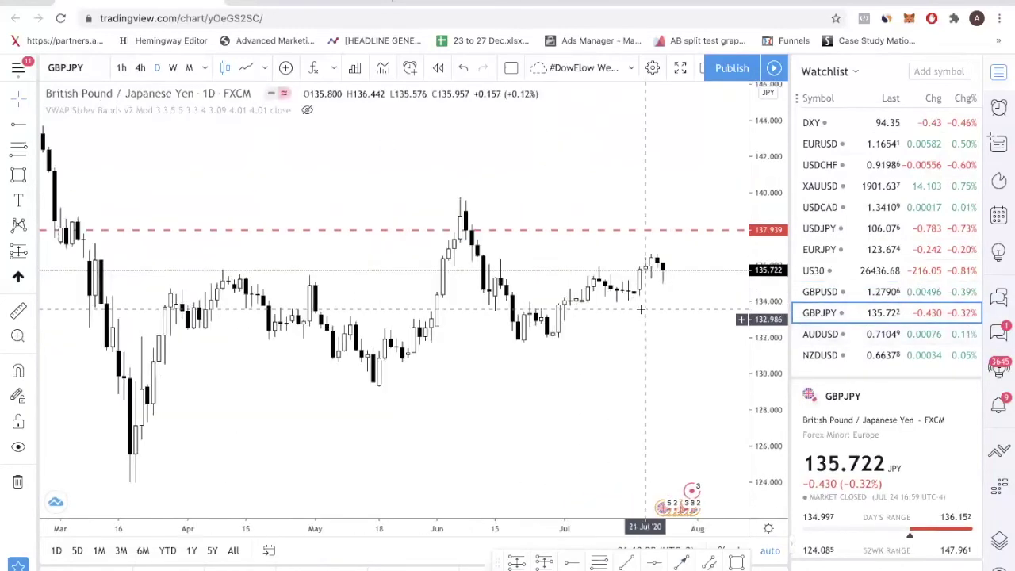
scroll(670, 297, "up", 2)
scroll(670, 298, "up", 3)
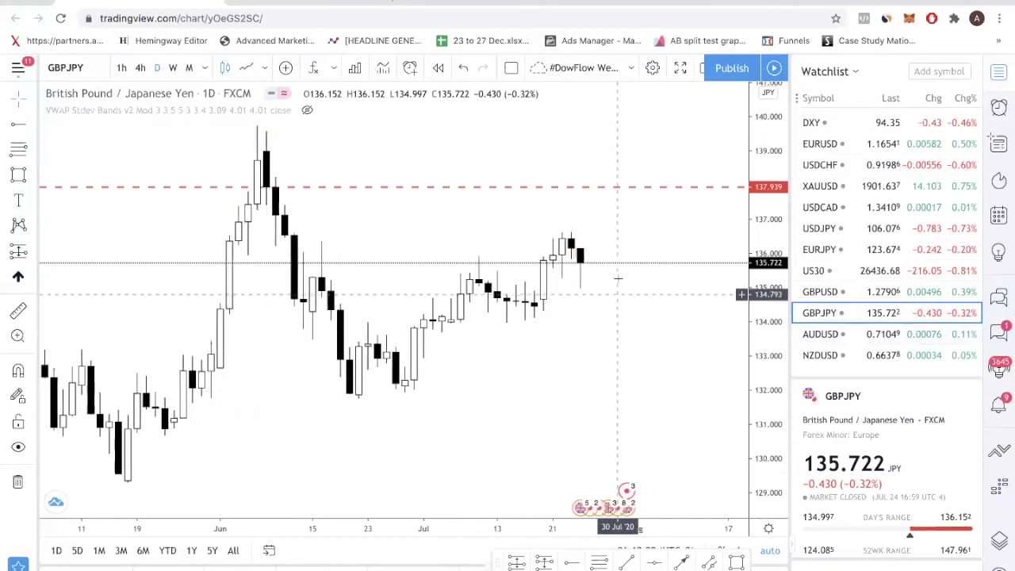
left_click_drag(644, 203, 570, 283)
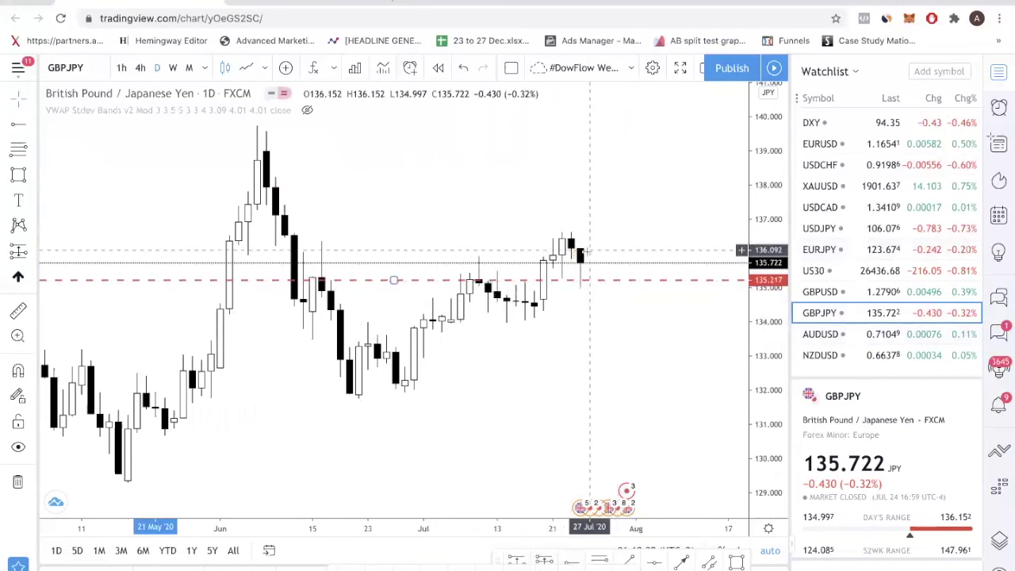
left_click_drag(488, 282, 560, 278)
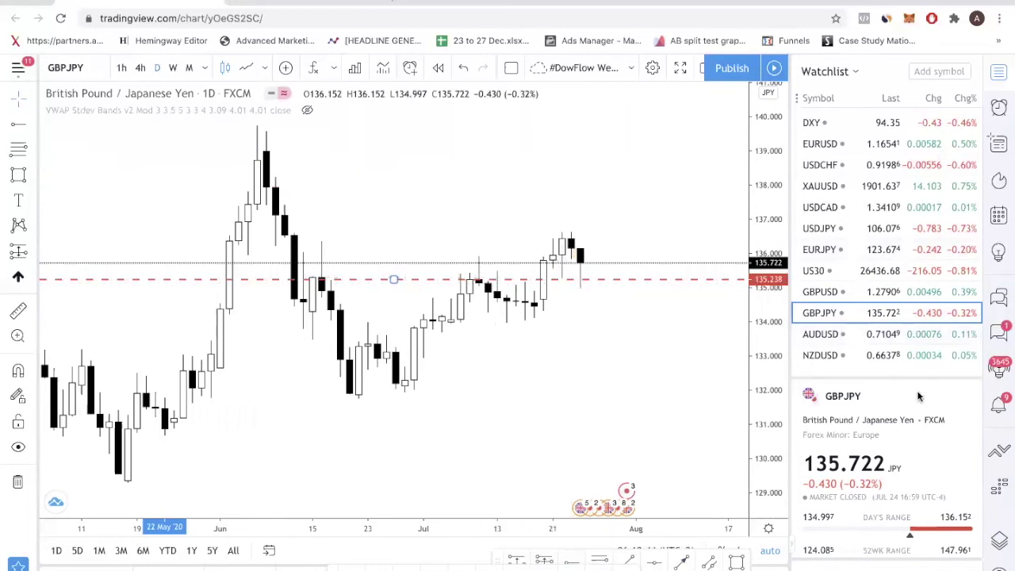
scroll(712, 357, "left", 3)
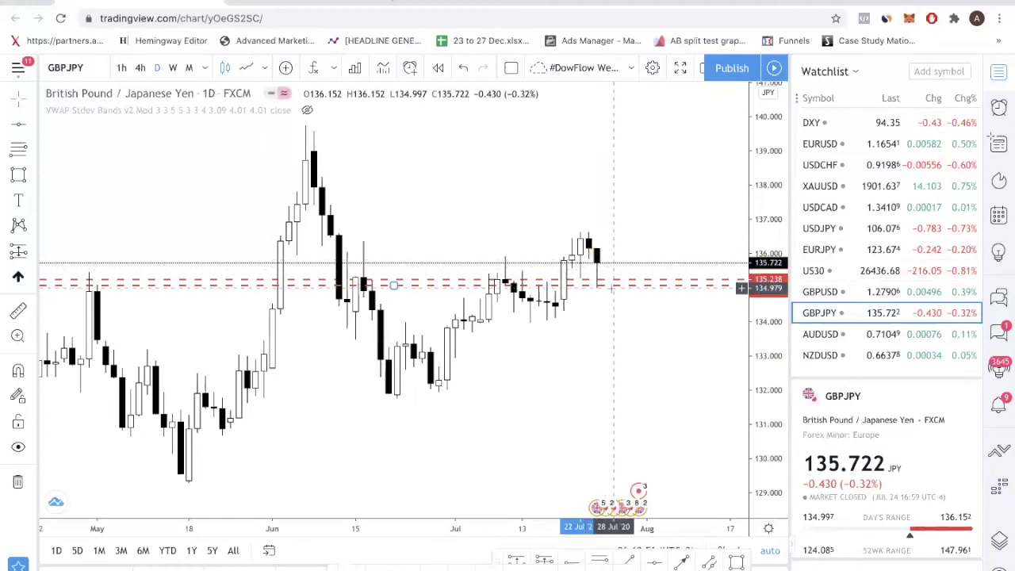
Draw a Fibonacci retracement on GBPJPY from the mid-July low at about 133.960 to the July high at about 136.663
scroll(613, 305, "up", 2)
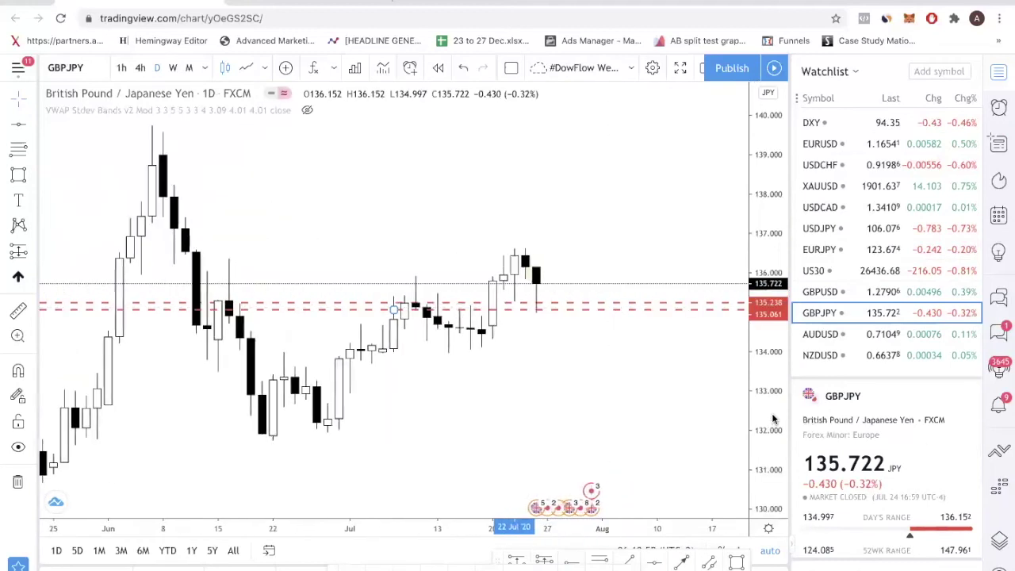
left_click(449, 353)
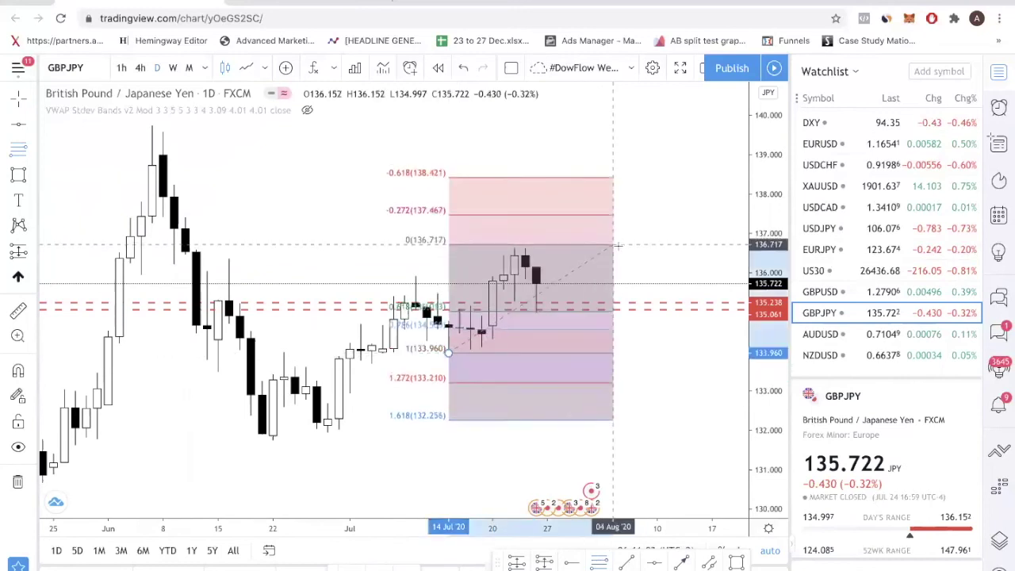
left_click(614, 246)
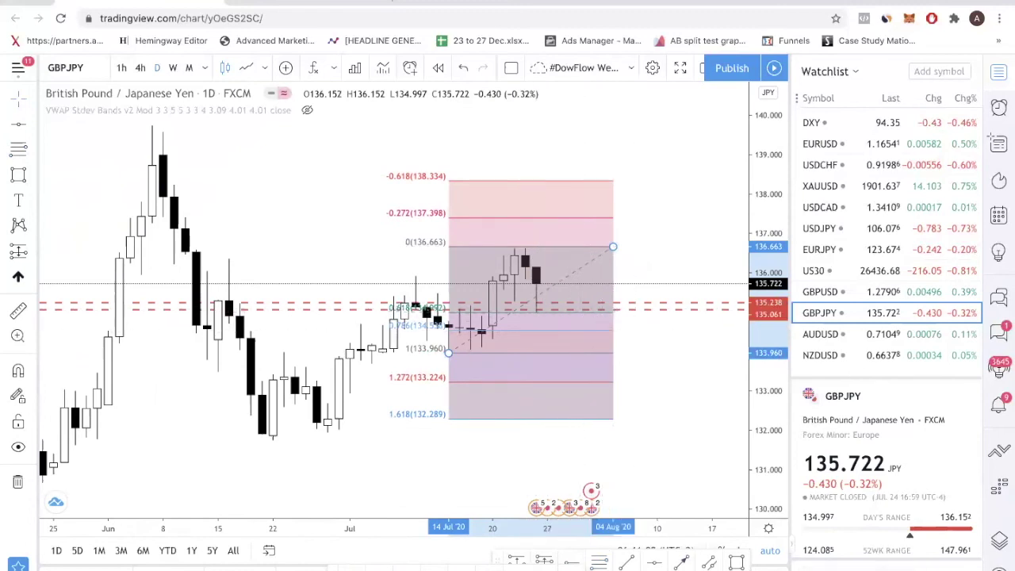
Draw a rectangle zone between the two GBPJPY horizontal lines from 26 June to 13 August, and delete the Fibonacci retracement
left_click_drag(316, 303, 693, 306)
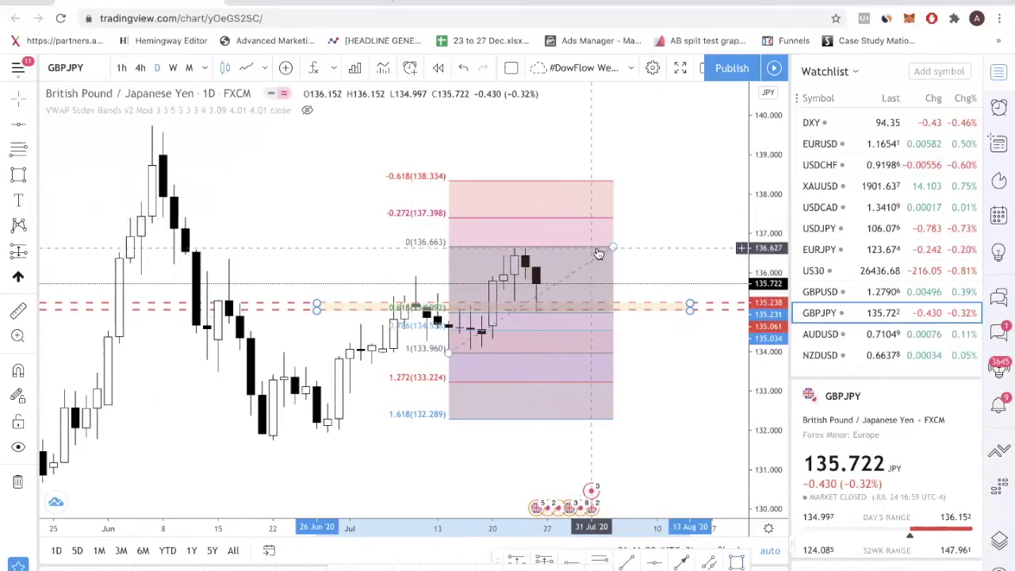
key("Delete")
scroll(614, 252, "down", 6)
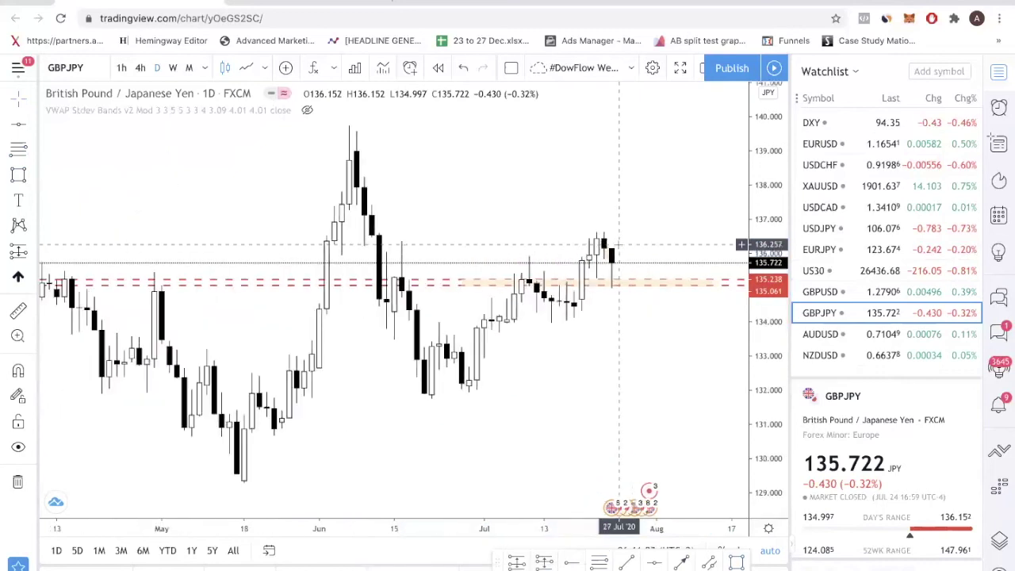
Draw a rising trend line on GBPJPY from the 29 June low at about 131.989 along the mid-July lows
scroll(633, 270, "up", 5)
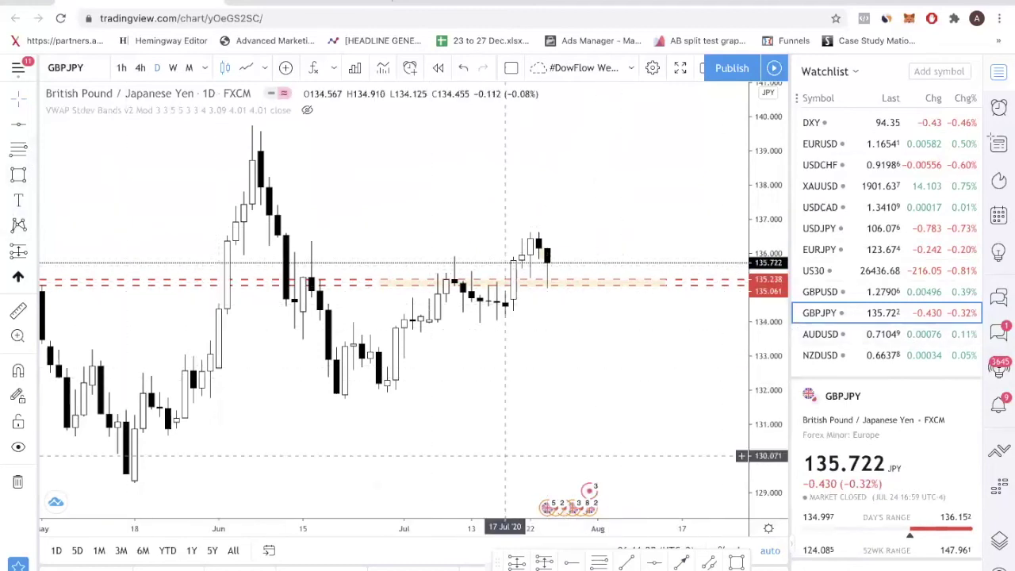
left_click(388, 388)
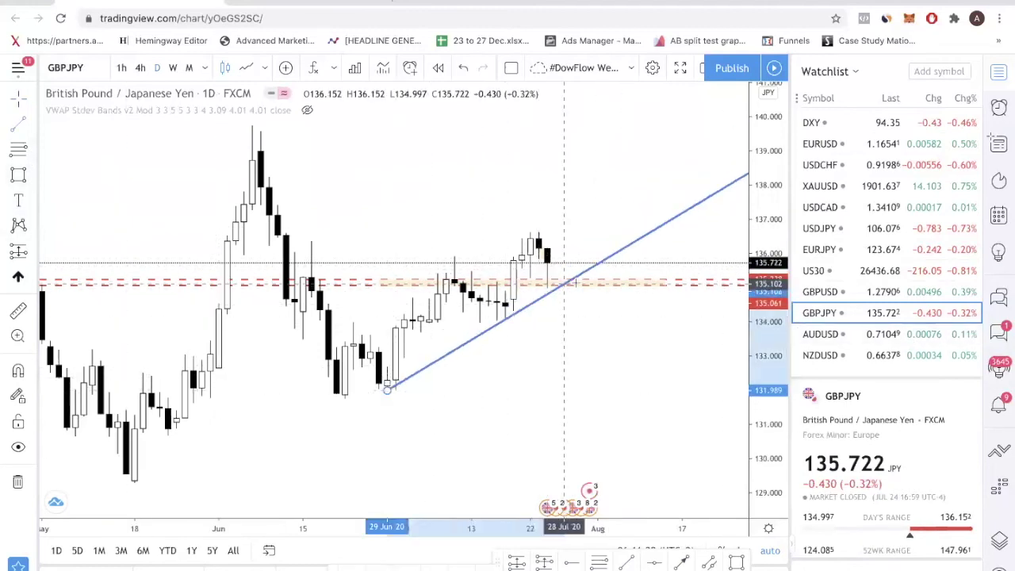
left_click(588, 262)
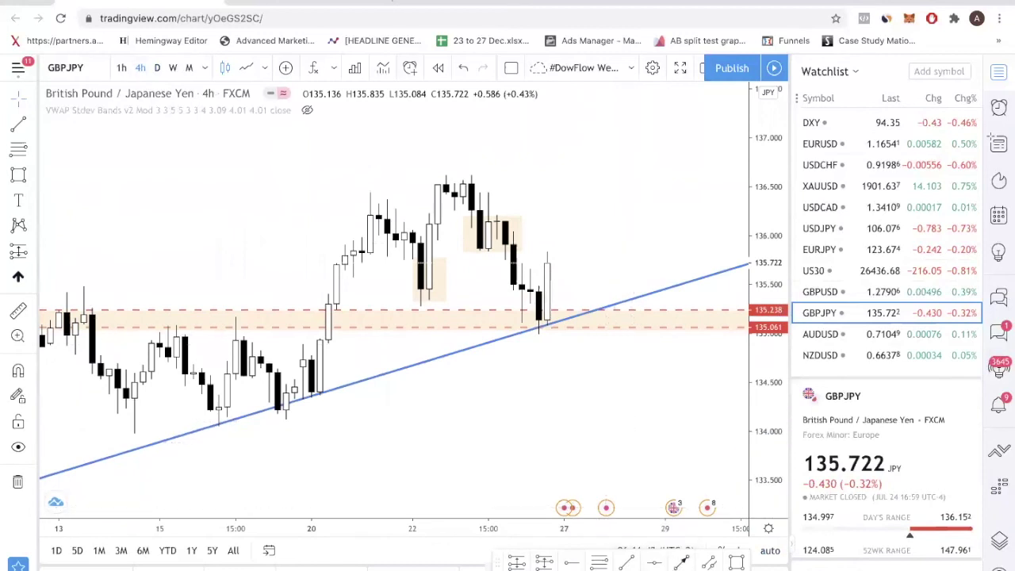
Draw a downward projection arrow on the 4-hour GBPJPY chart from about 135.736 to about 135.303, and return to the daily timeframe
left_click_drag(547, 262, 581, 303)
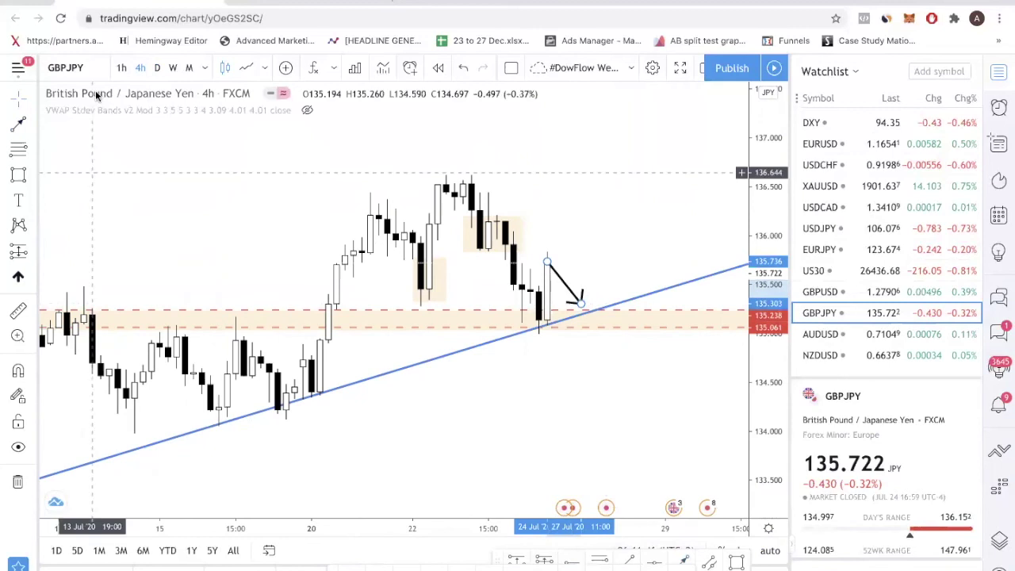
left_click(154, 68)
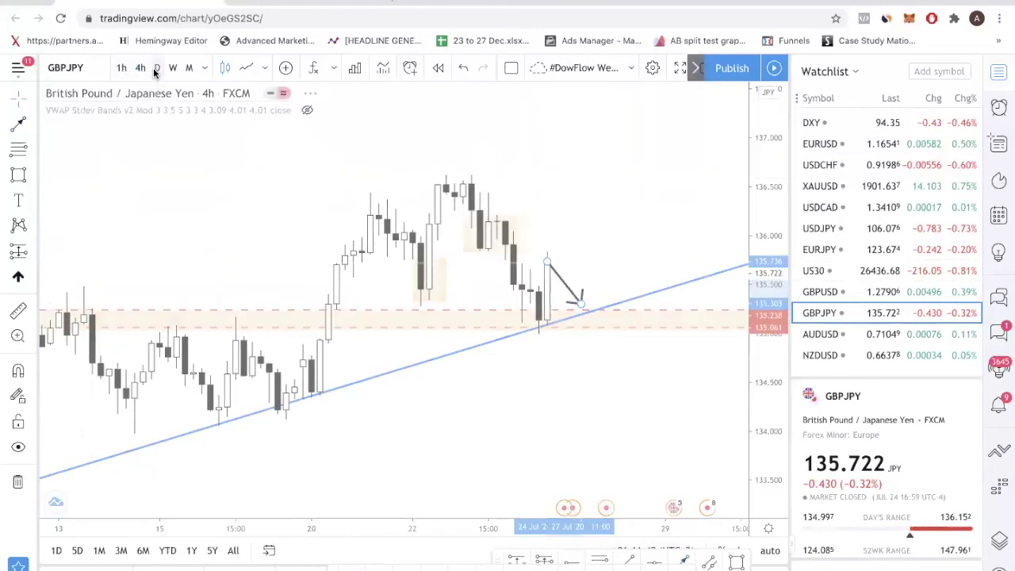
double_click(777, 269)
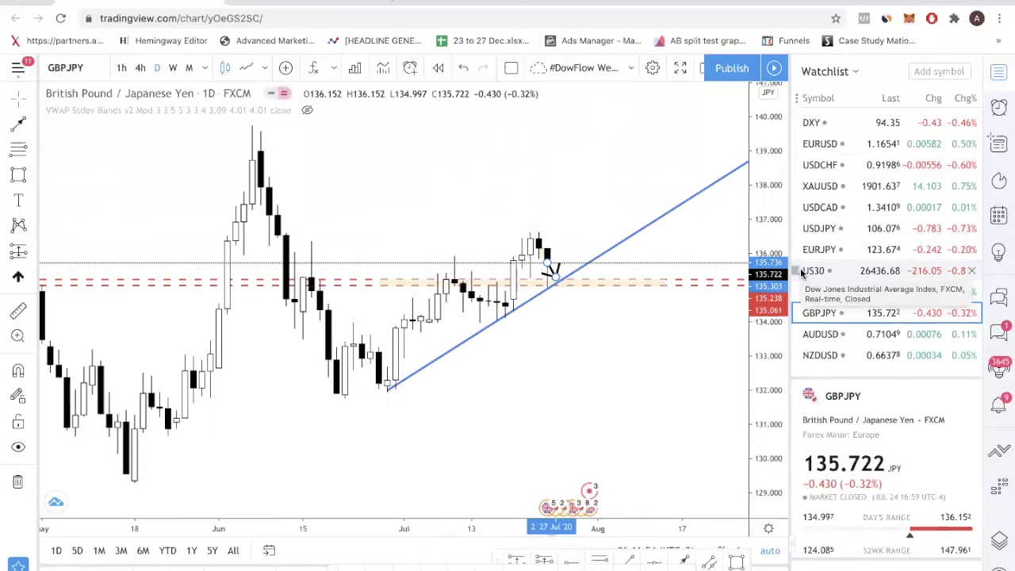
left_click(832, 292)
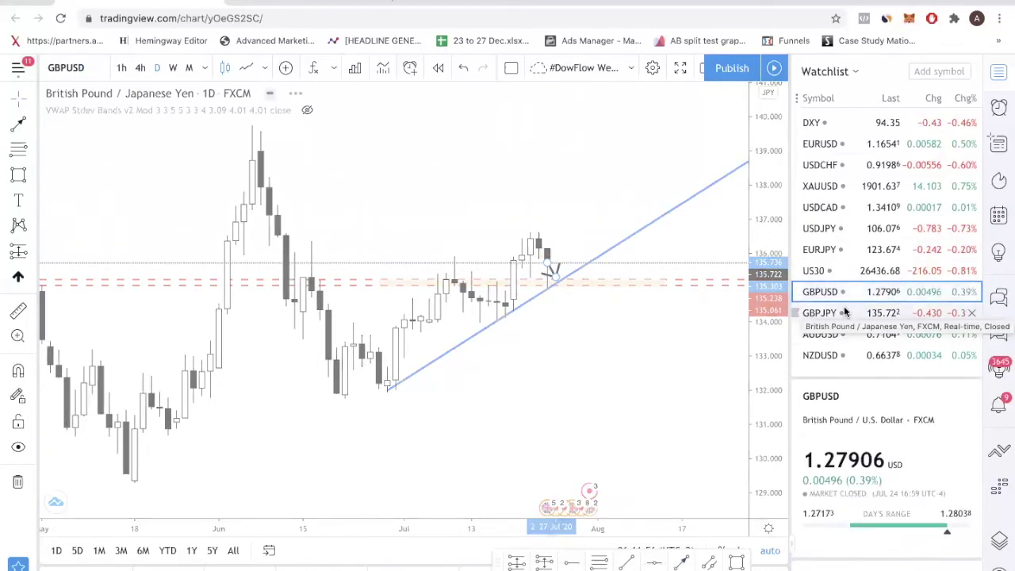
left_click(844, 313)
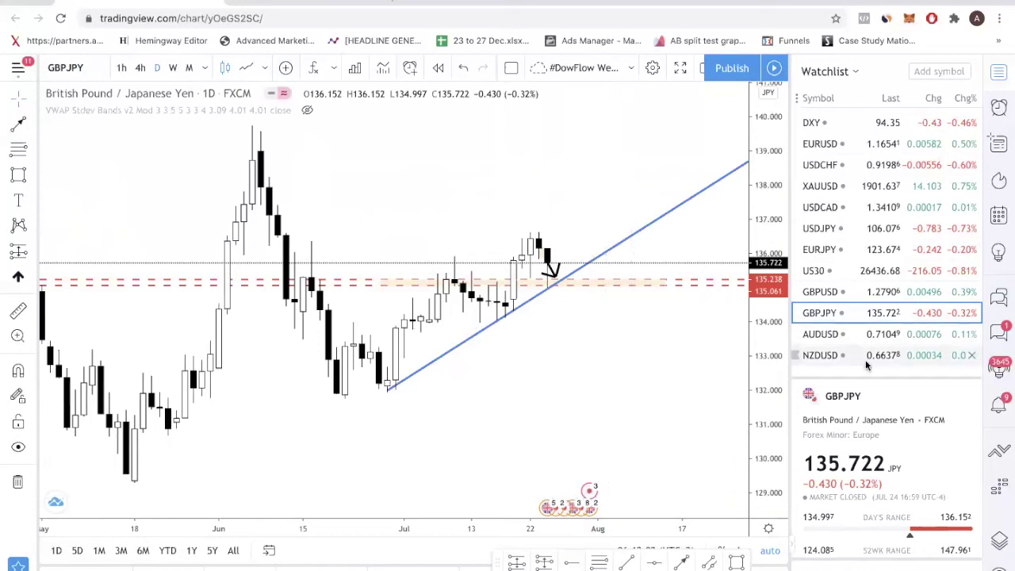
Open the daily AUDUSD chart from the watchlist and bring the recent price action into view
left_click(840, 334)
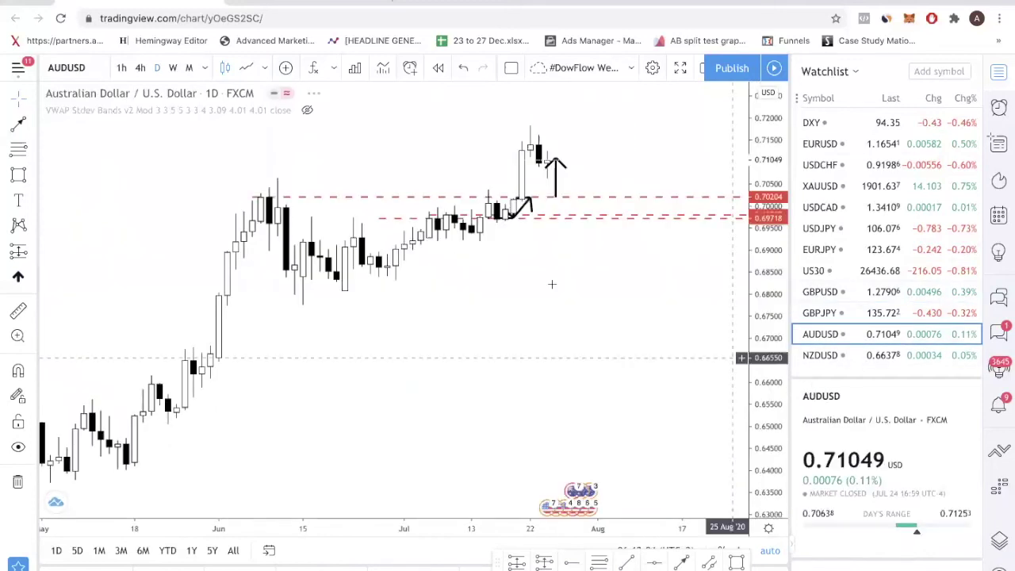
scroll(547, 282, "right", 5)
scroll(547, 282, "down", 3)
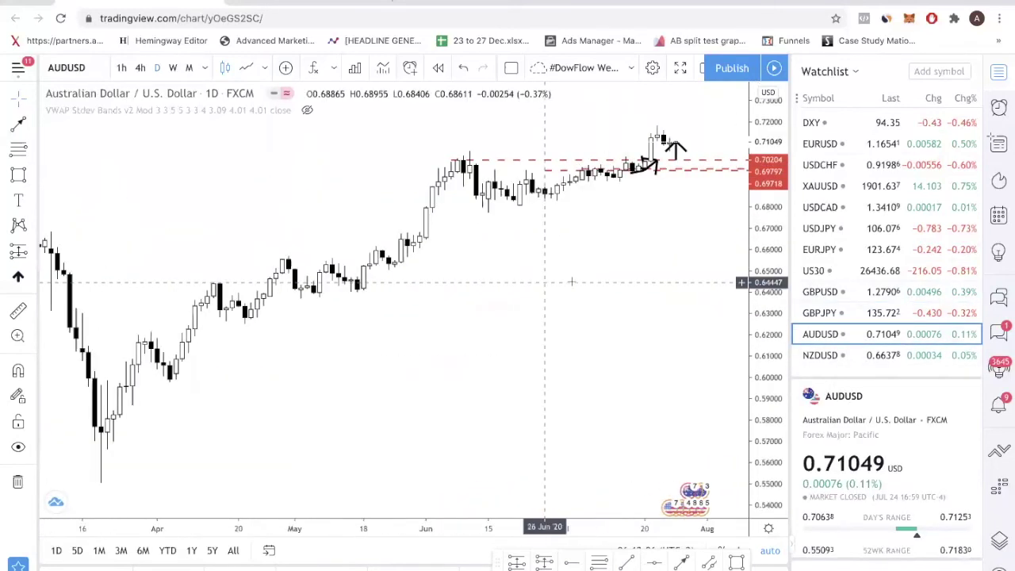
scroll(571, 280, "up", 3)
right_click(627, 292)
left_click(716, 470)
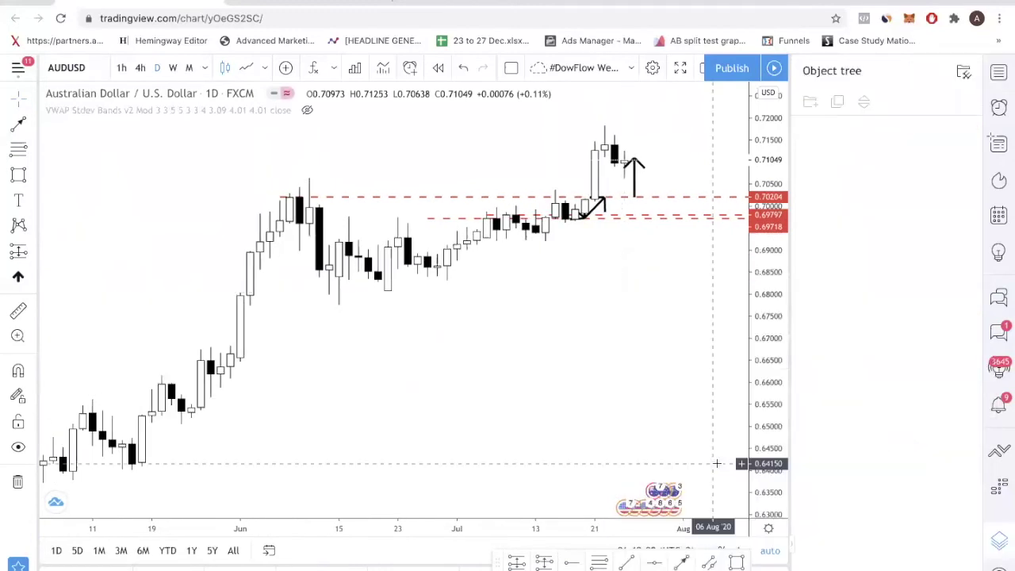
right_click(716, 463)
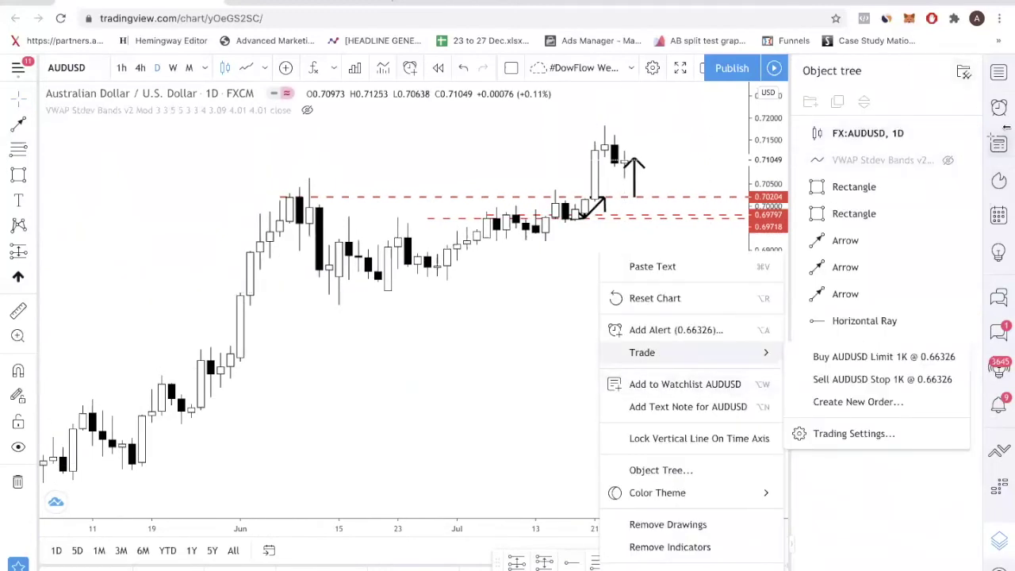
left_click(999, 72)
left_click(998, 72)
left_click(998, 72)
Remove all existing drawings from the AUDUSD chart and show the watchlist again
right_click(607, 280)
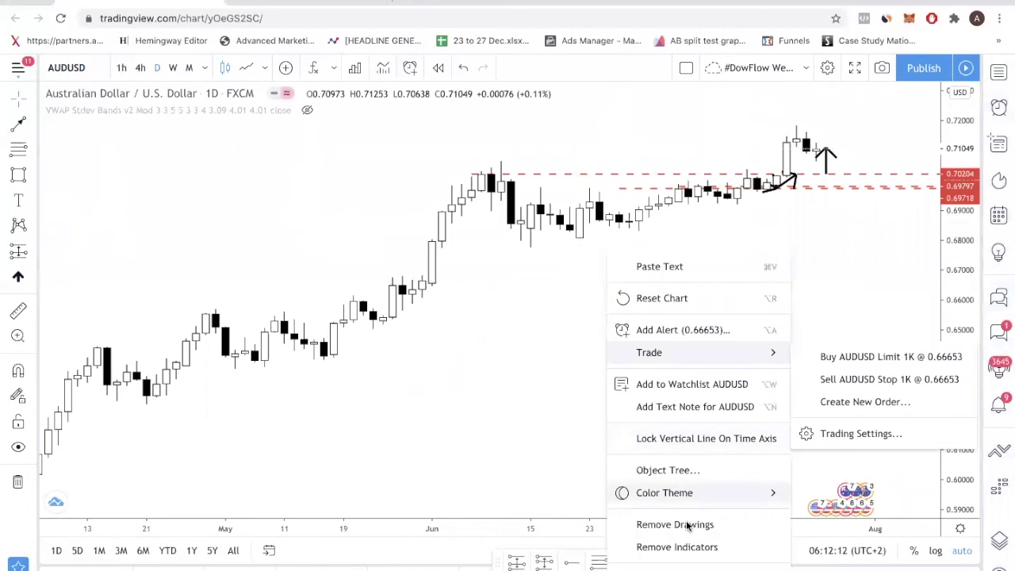
left_click(691, 524)
left_click(999, 73)
Draw a rising trend line on AUDUSD from the 15 June low at about 0.67698 along the June and July lows
scroll(545, 276, "down", 3)
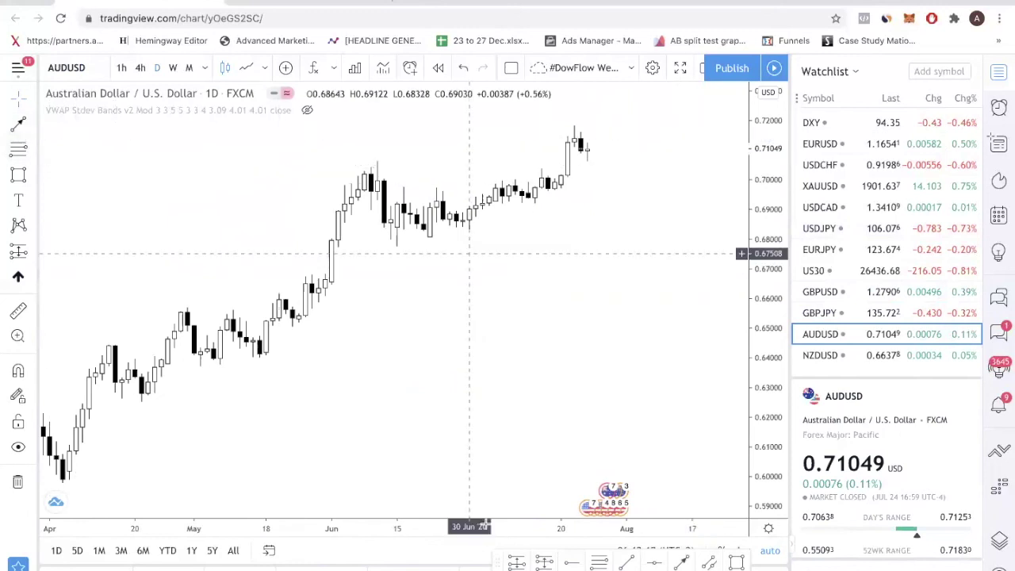
left_click(397, 248)
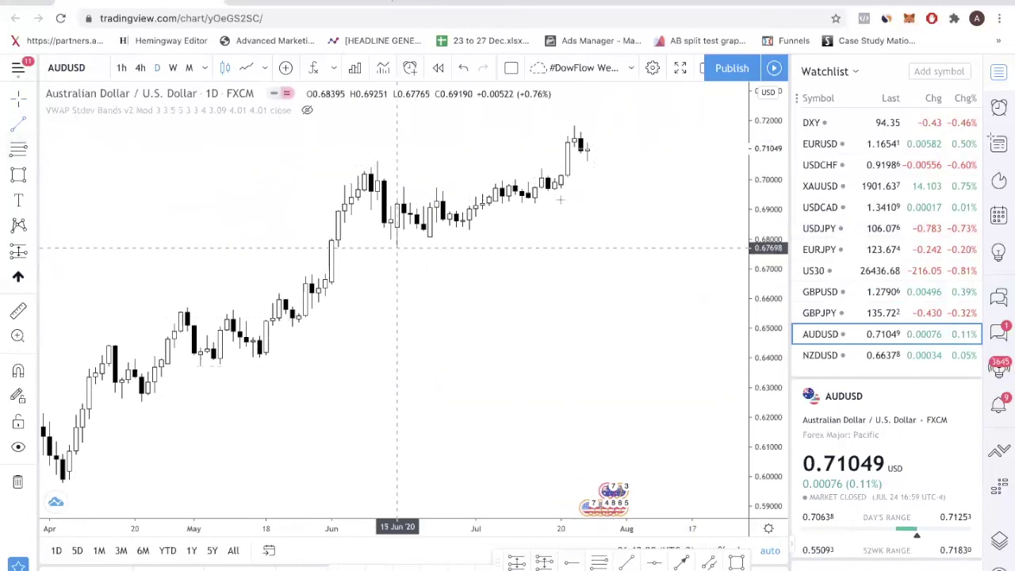
left_click(580, 267)
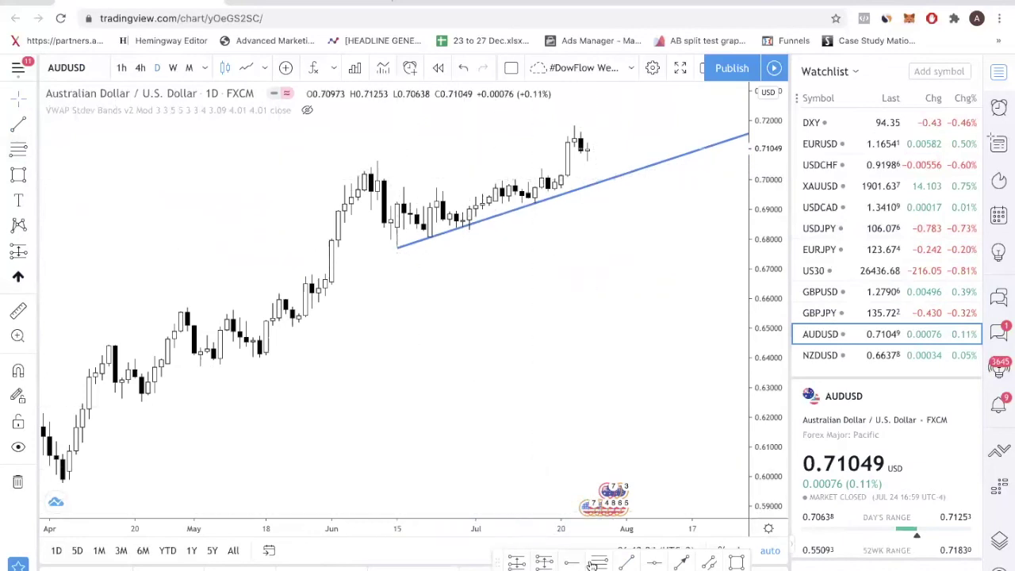
Add horizontal rays on AUDUSD at the June 2020 high at about 0.70239 and from 18 July 2019 at about 0.70737
left_click(364, 172)
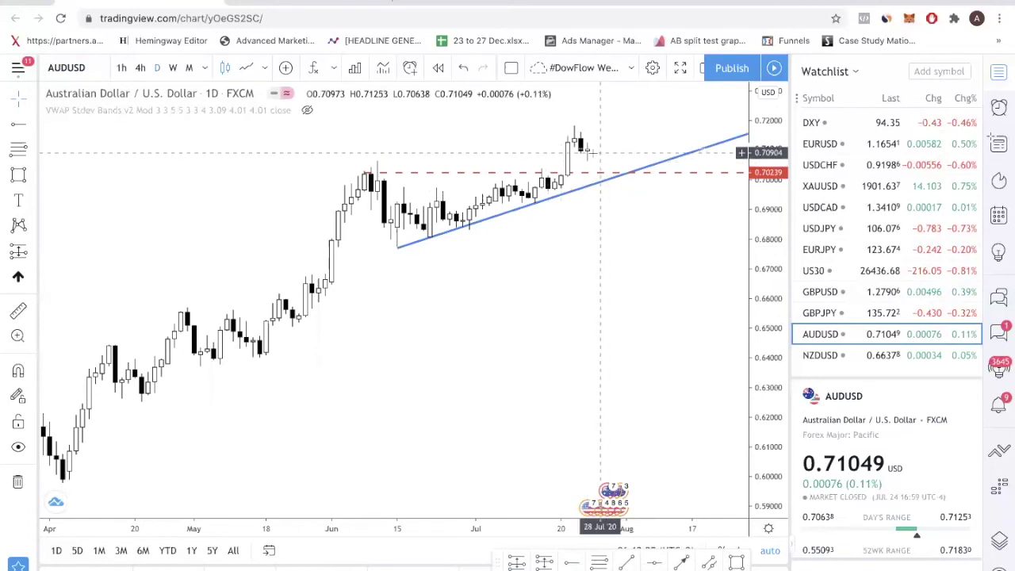
scroll(615, 156, "down", 5)
scroll(593, 156, "down", 2)
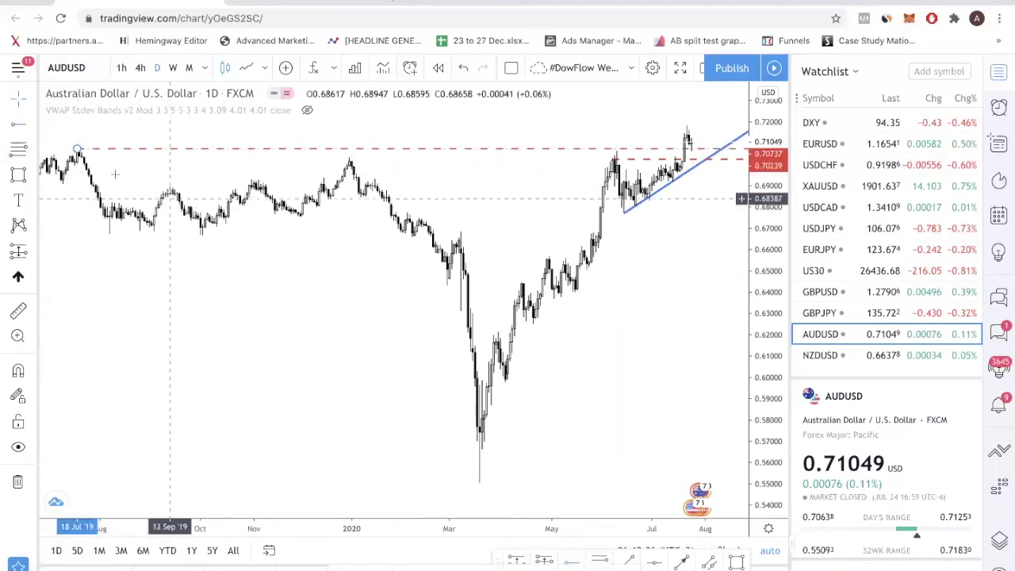
Examine AUDUSD's recent price action against the July 2019 and June 2020 horizontal levels
left_click_drag(193, 230, 256, 230)
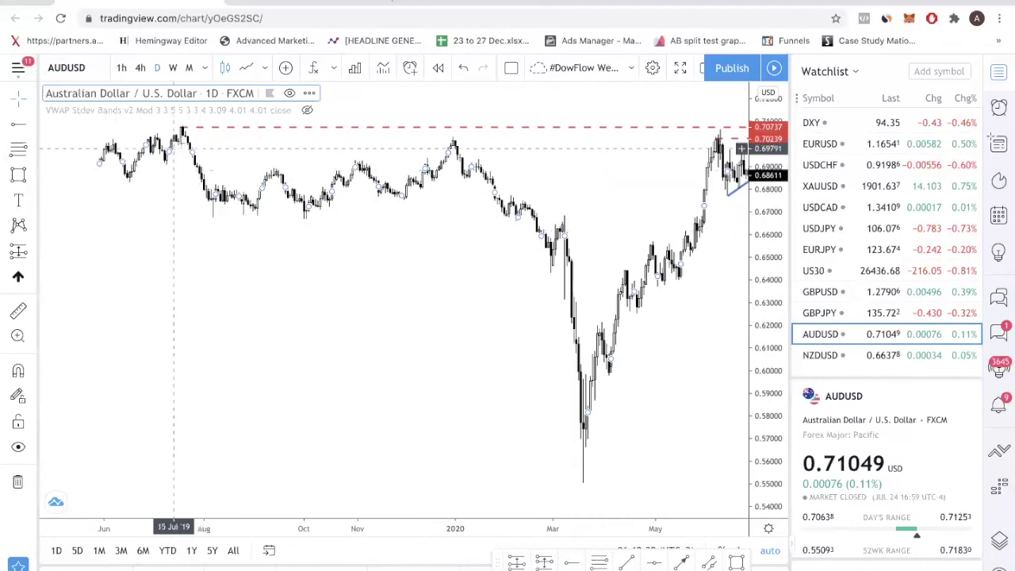
scroll(444, 262, "right", 5)
scroll(685, 262, "up", 5)
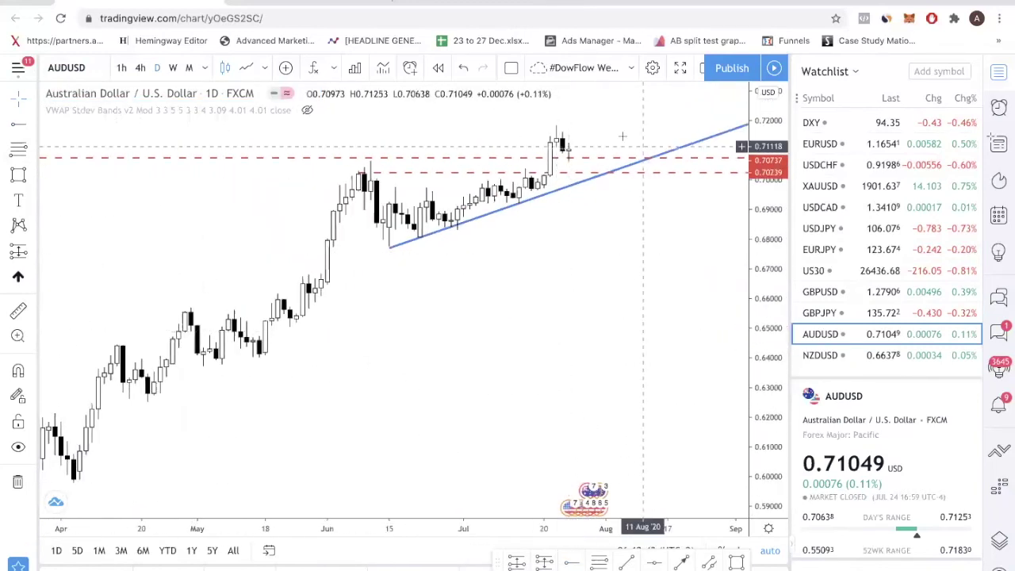
left_click_drag(768, 238, 739, 292)
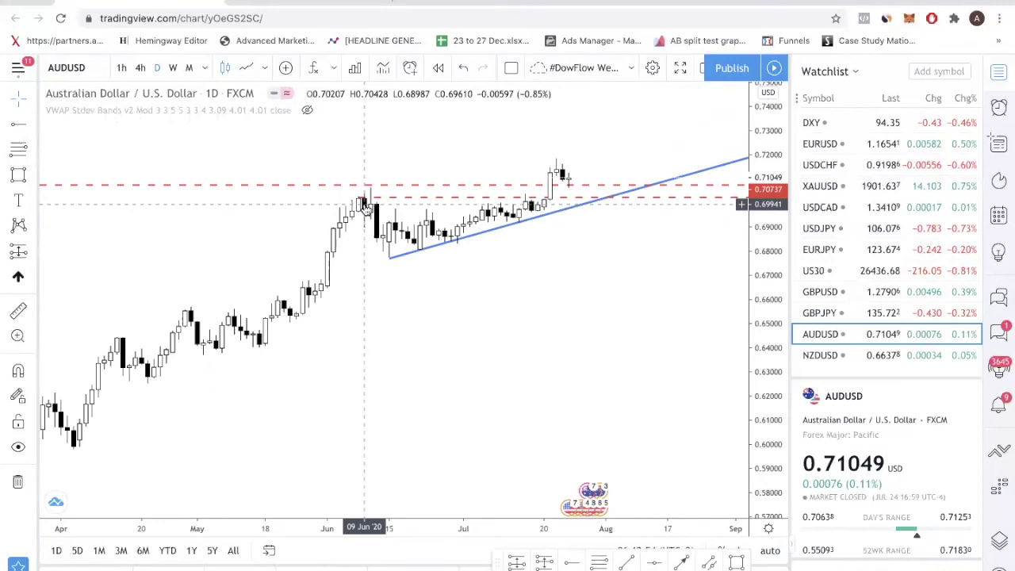
scroll(367, 204, "down", 5)
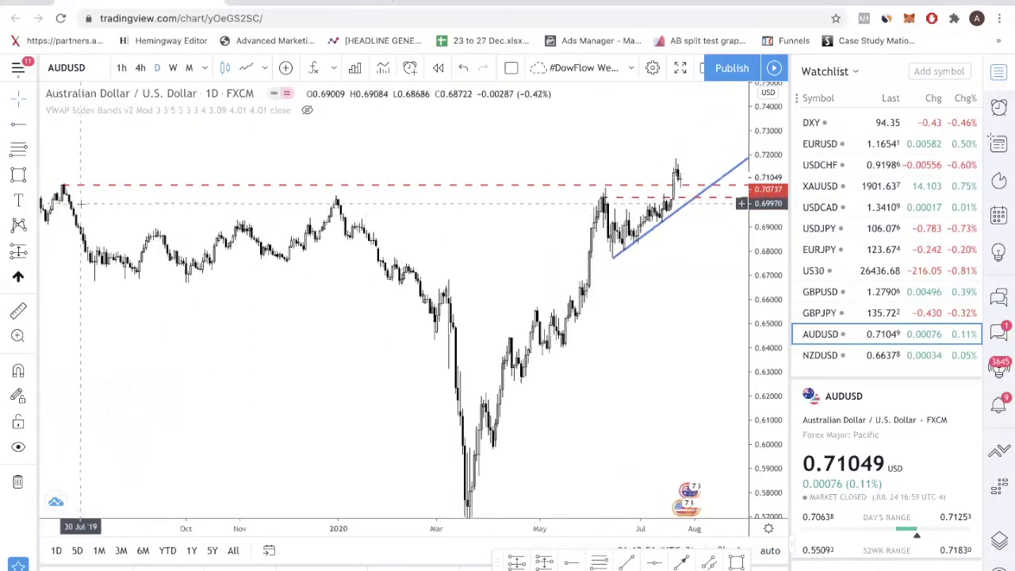
scroll(104, 201, "right", 1)
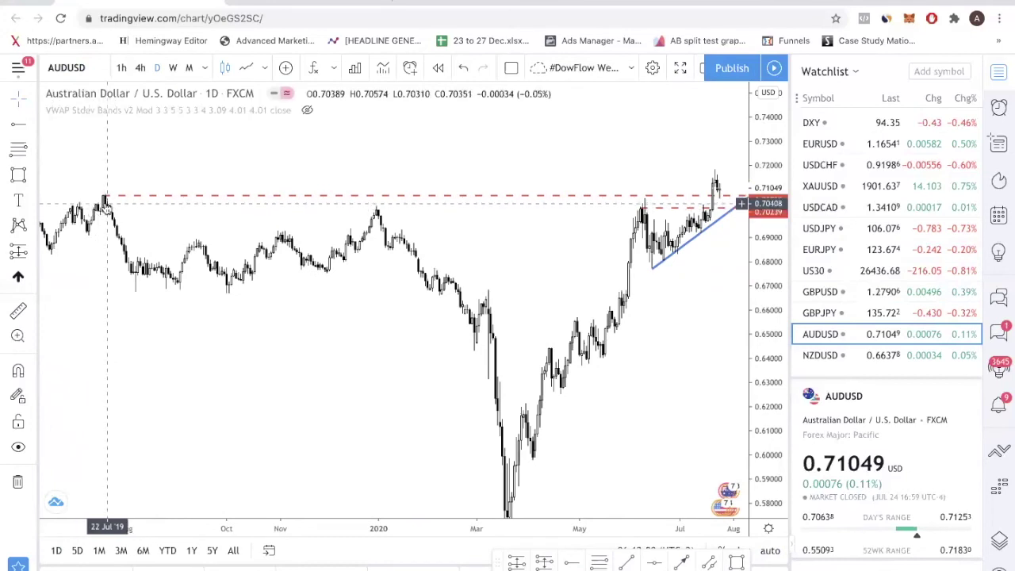
Draw a rectangular zone on AUDUSD around the June 2020 high level, extending past the latest candles
scroll(547, 333, "up", 6)
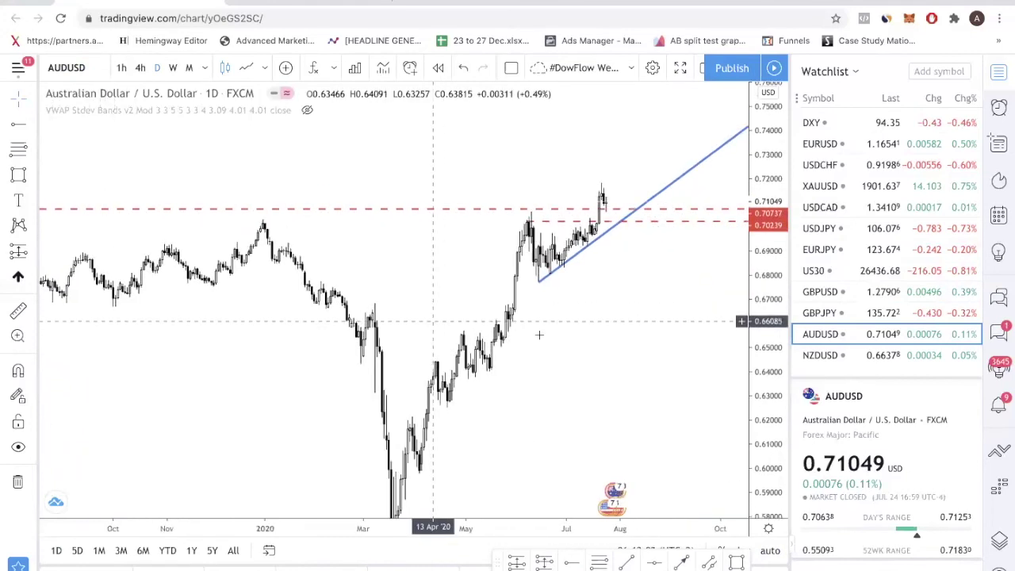
scroll(712, 365, "left", 3)
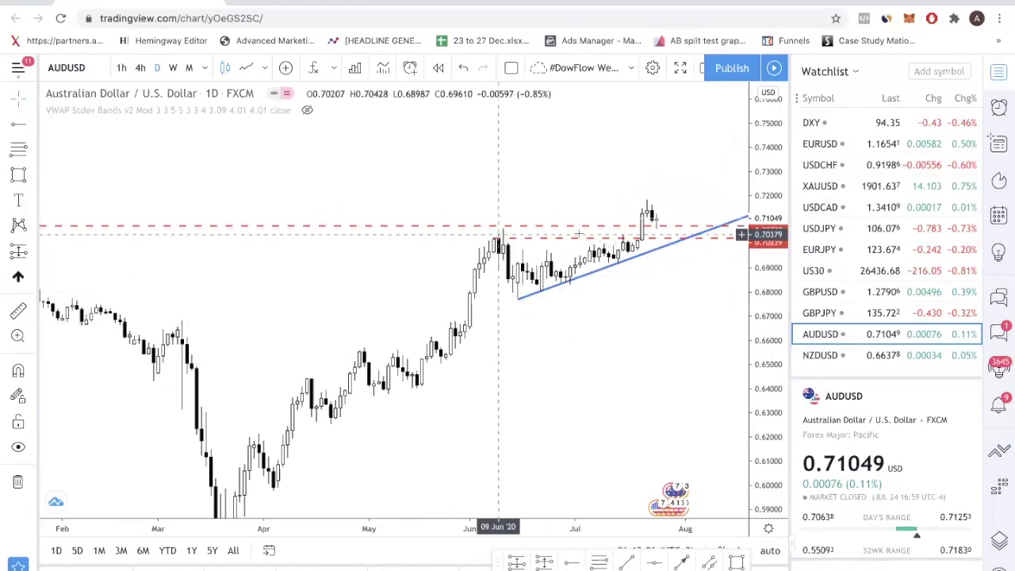
scroll(697, 333, "right", 2)
left_click(735, 561)
left_click_drag(453, 238, 707, 250)
Open the NZDUSD daily chart with its recent highs in view and free space around the latest candles
left_click(846, 356)
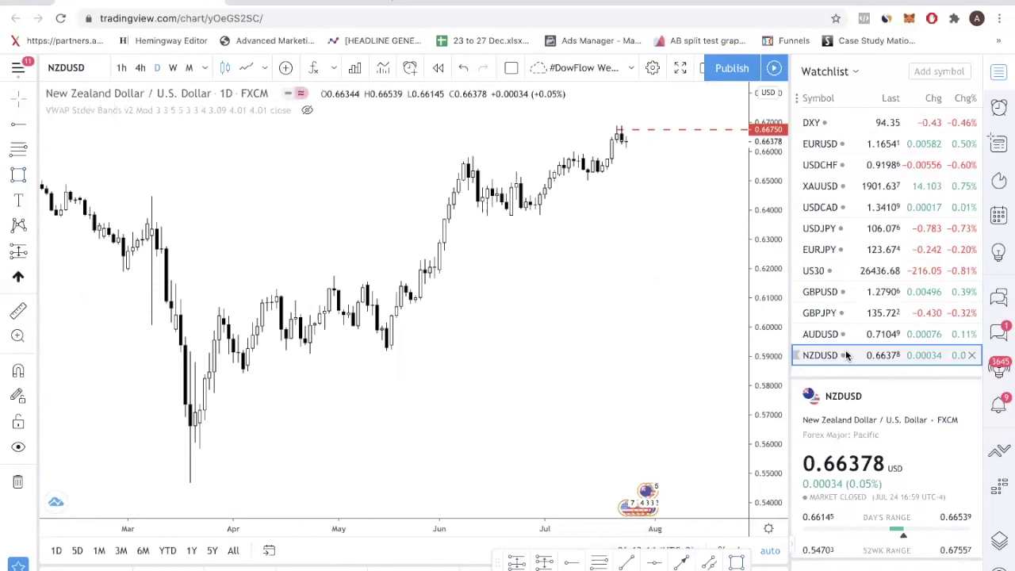
scroll(544, 249, "down", 3)
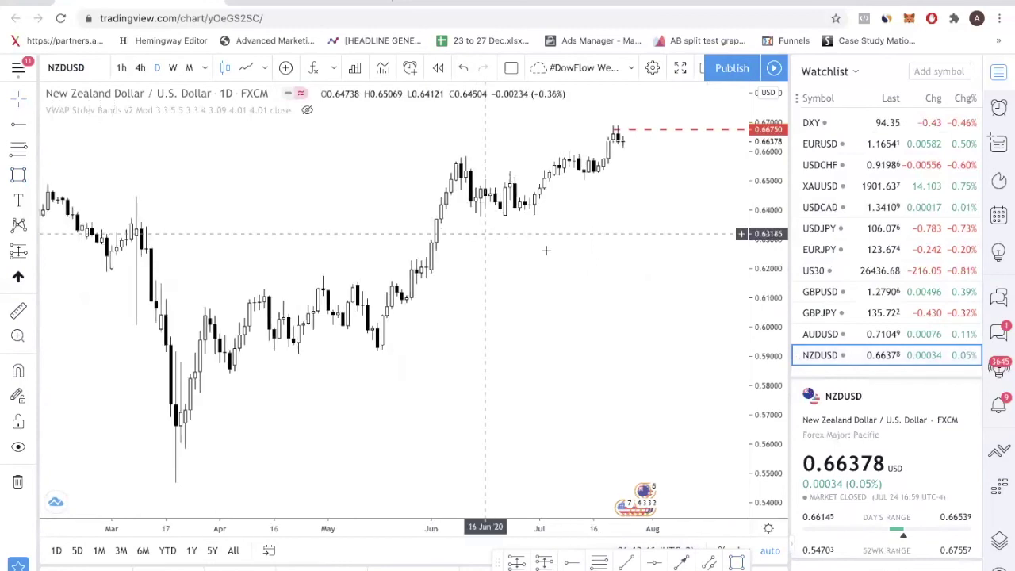
left_click_drag(725, 236, 628, 374)
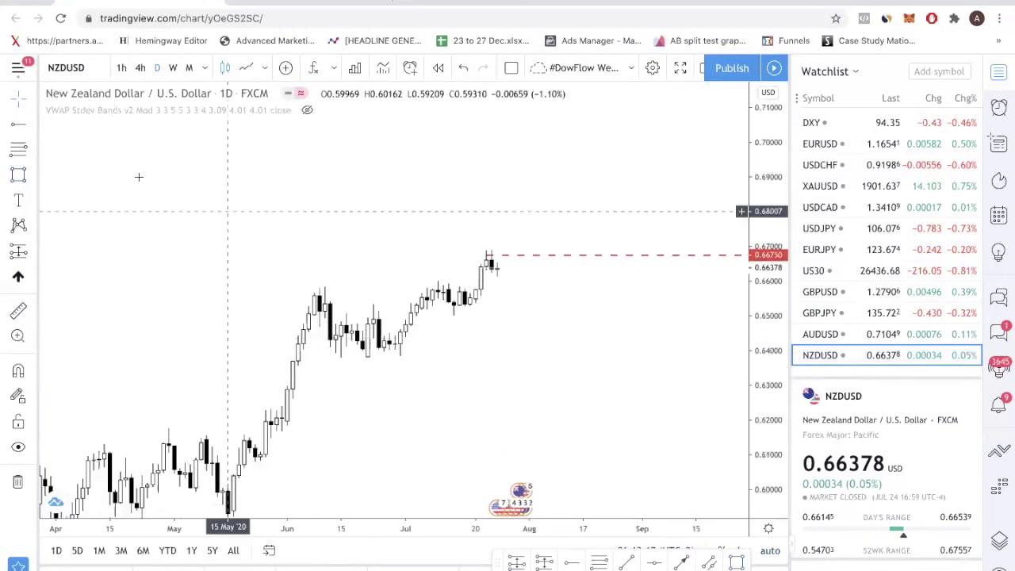
Draw Fibonacci levels on NZDUSD from the 11 June low at about 0.63743 to about 0.65997, stretched to 17 August
left_click(437, 283)
left_click(330, 358)
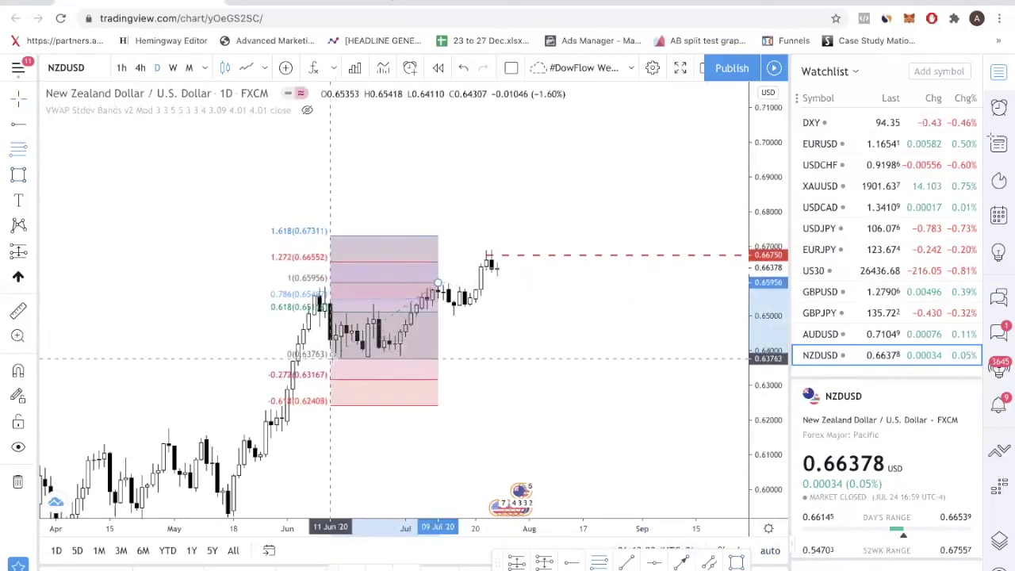
left_click_drag(439, 284, 584, 281)
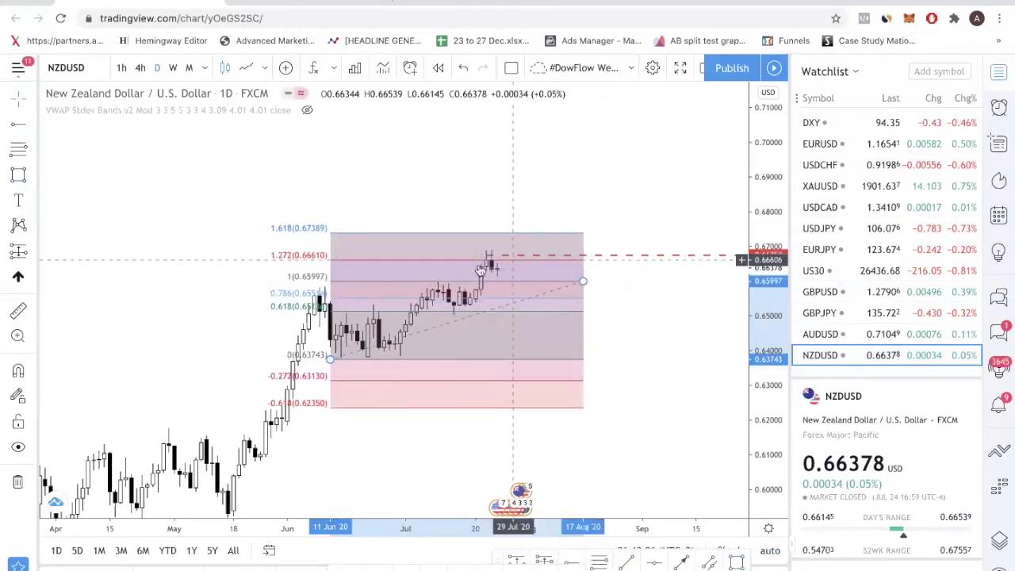
Move the existing NZDUSD horizontal ray to the 1.272 Fibonacci level at about 0.66606, starting from 24 June
mouse_move(487, 255)
left_mouse_down()
mouse_move(358, 258)
mouse_move(373, 260)
left_mouse_up()
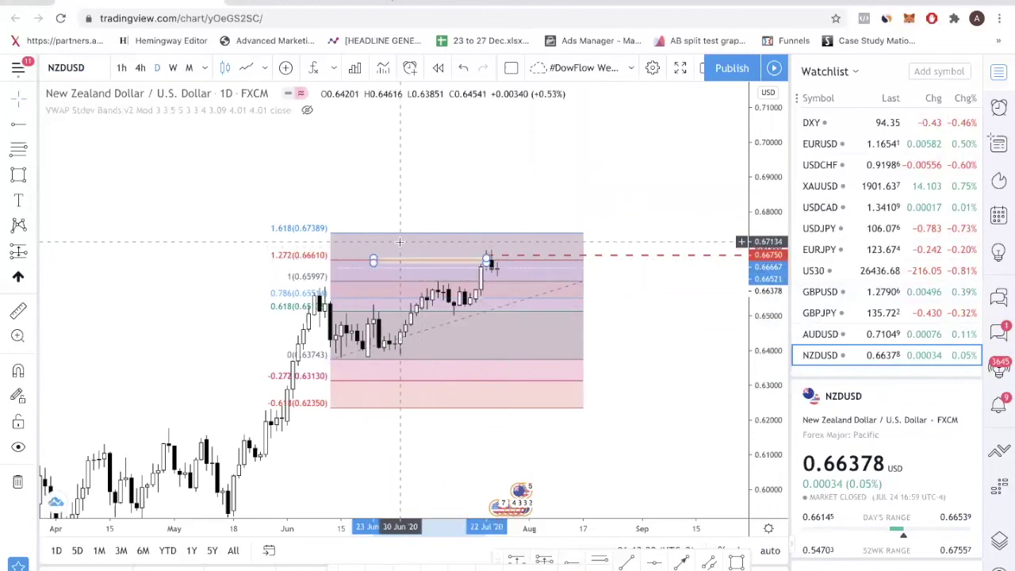
key("ctrl+z")
left_click_drag(487, 256, 378, 260)
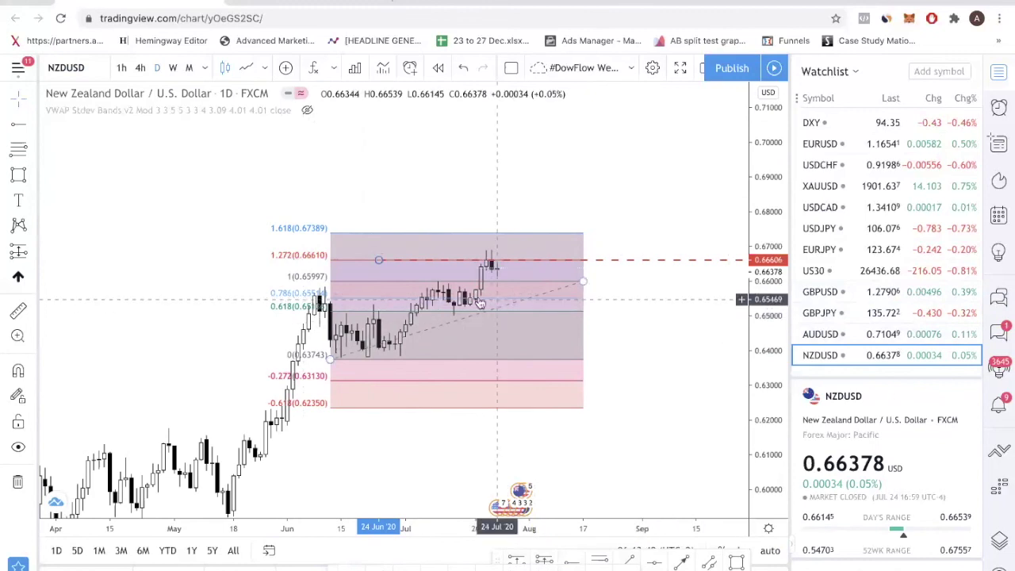
Delete the horizontal ray and the Fibonacci drawing from the NZDUSD chart
left_click(376, 259)
key("Delete")
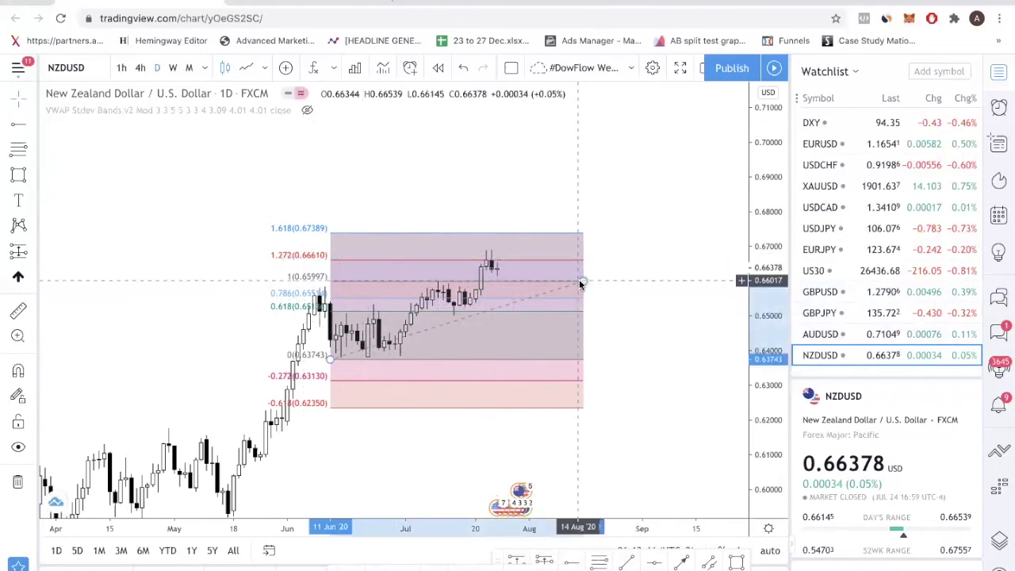
key("Delete")
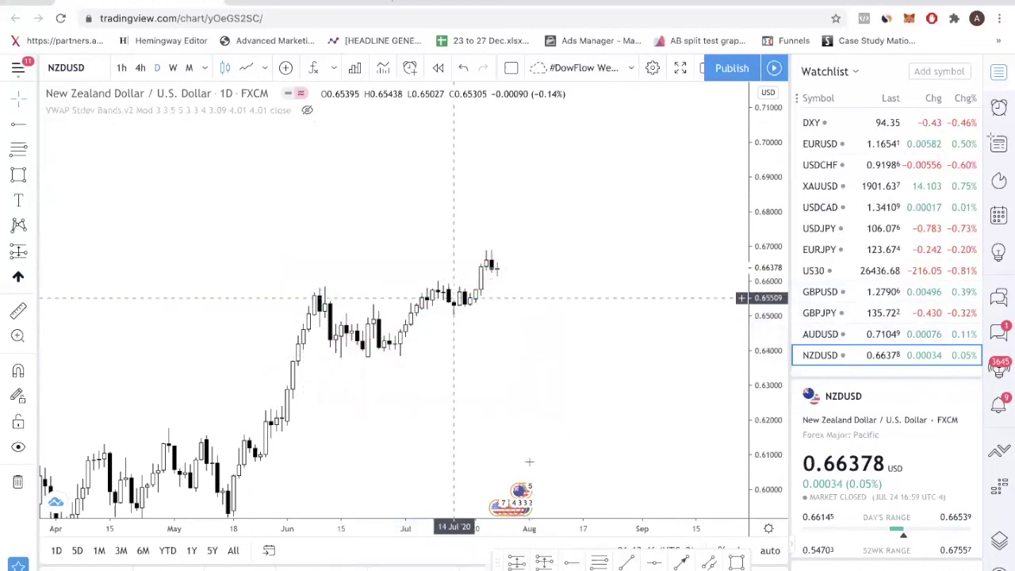
Add a horizontal line on NZDUSD at about 0.65753 and an arrow falling from about 0.66768 to 0.65854 towards it
key("alt+h")
left_click_drag(414, 292, 413, 295)
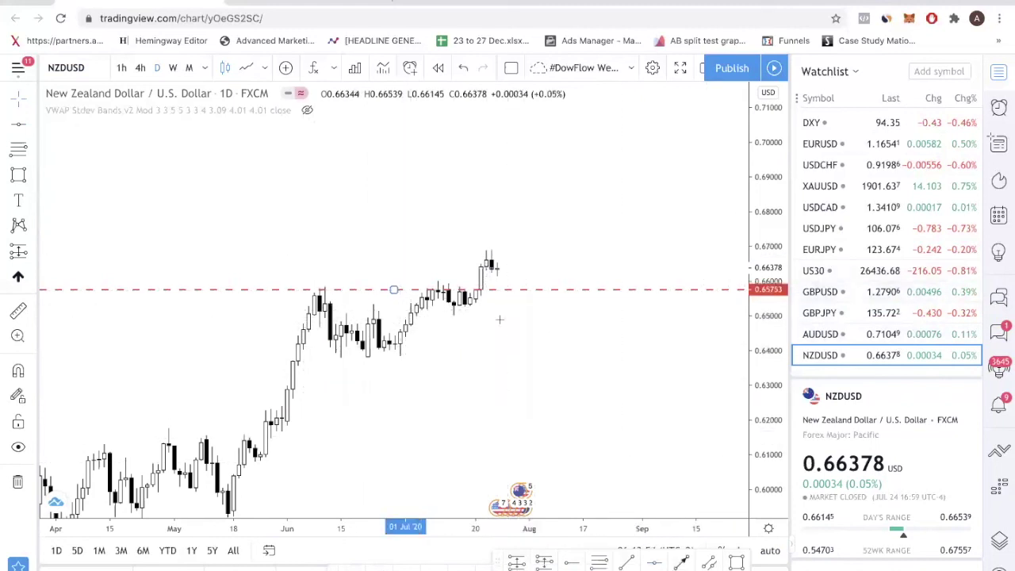
left_click(486, 256)
left_click(508, 290)
Switch NZDUSD to the 4-hour timeframe and draw a rising trend line from the 14 July low at about 0.65033 to about 0.65635 on 21 July
left_click(140, 68)
scroll(668, 365, "up", 5)
double_click(763, 351)
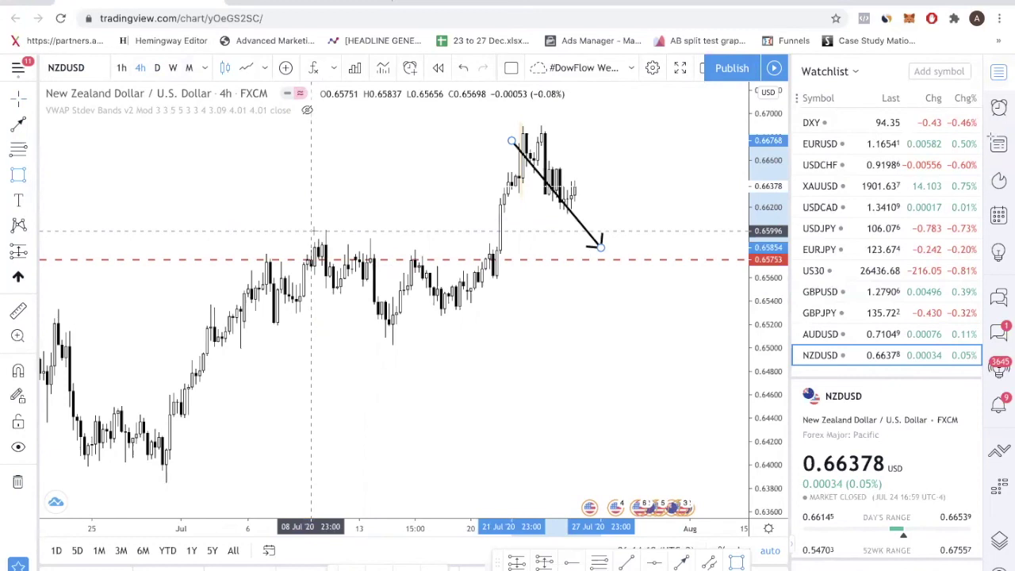
left_click(440, 290)
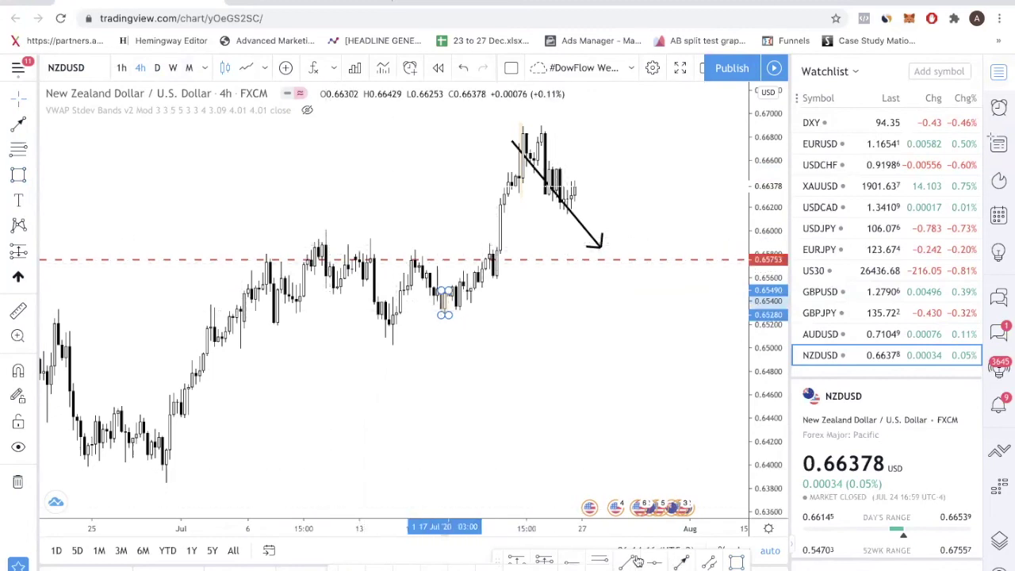
left_click(388, 342)
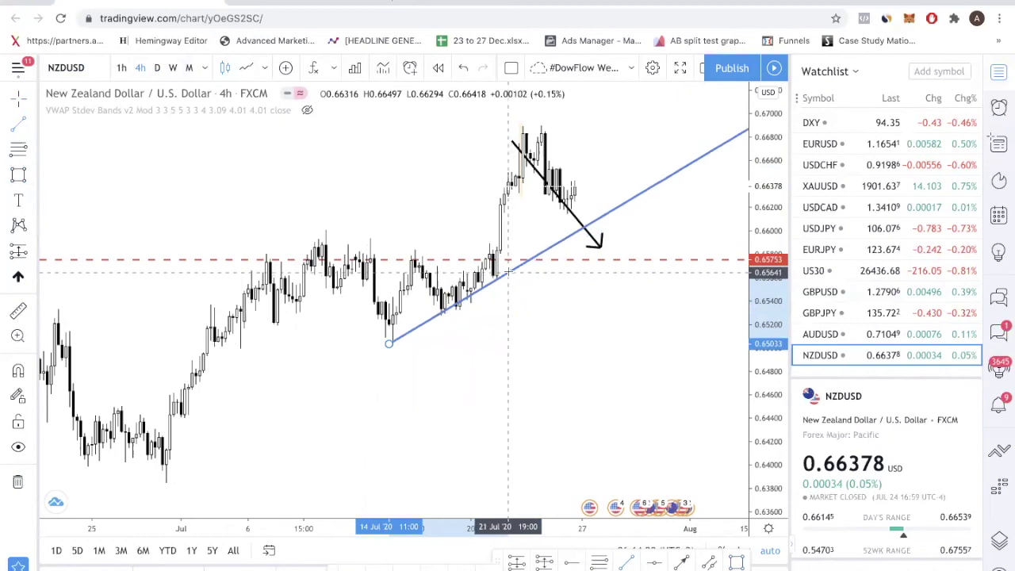
left_click(507, 274)
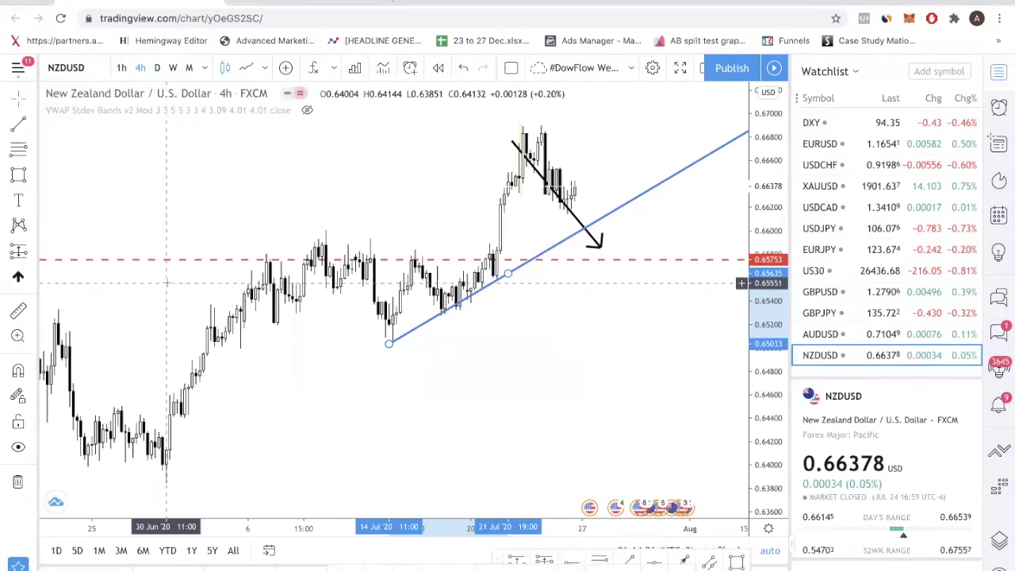
Return NZDUSD to the daily timeframe and remove the rising trend line
left_click(157, 68)
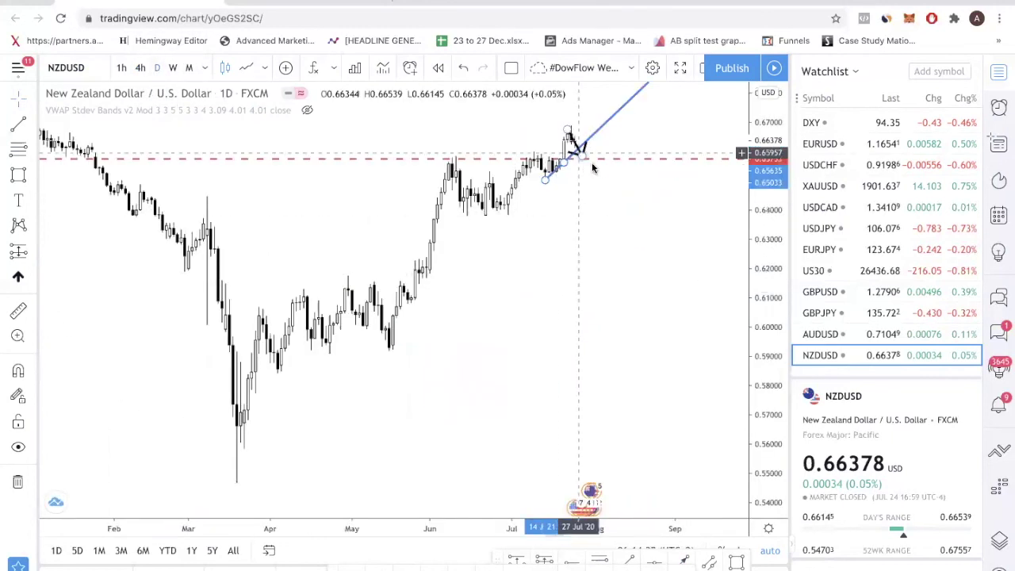
scroll(555, 158, "up", 5)
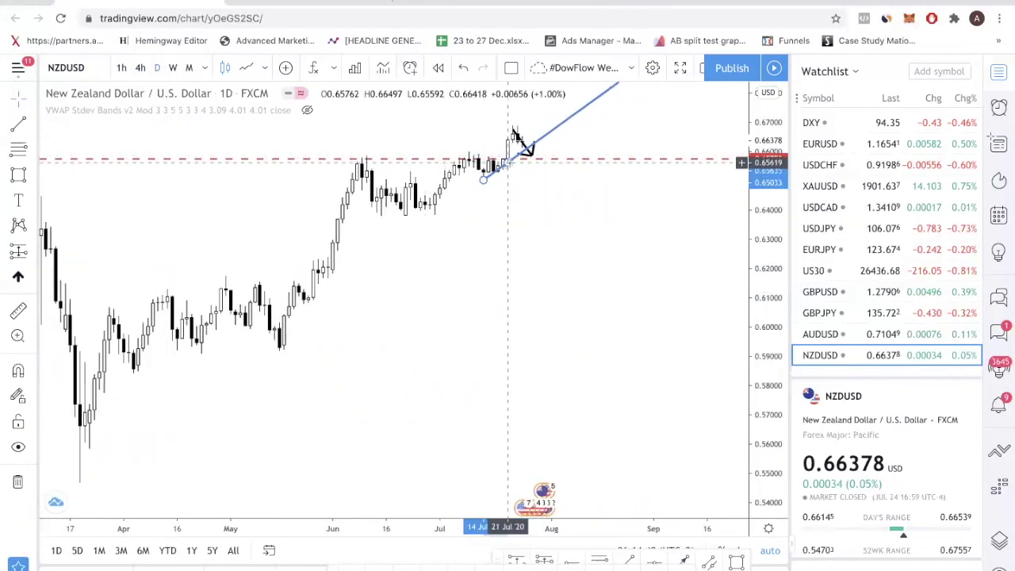
key("Escape")
scroll(510, 165, "up", 2)
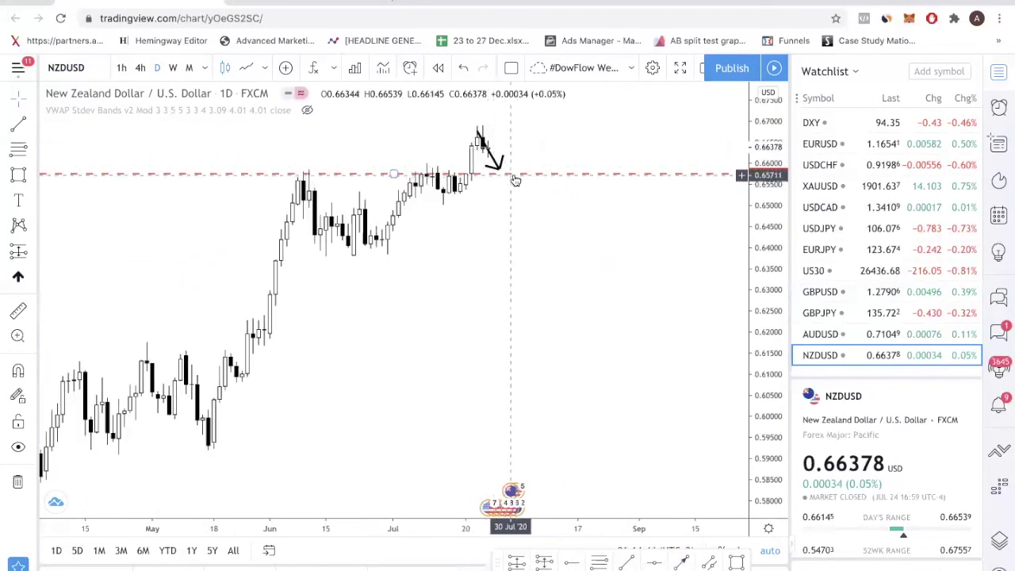
Draw an arrow on NZDUSD rising from about 0.65794 on 31 July to 0.66998 on 6 August, and switch to the Forex Factory calendar
left_click(684, 563)
left_click_drag(516, 172, 536, 124)
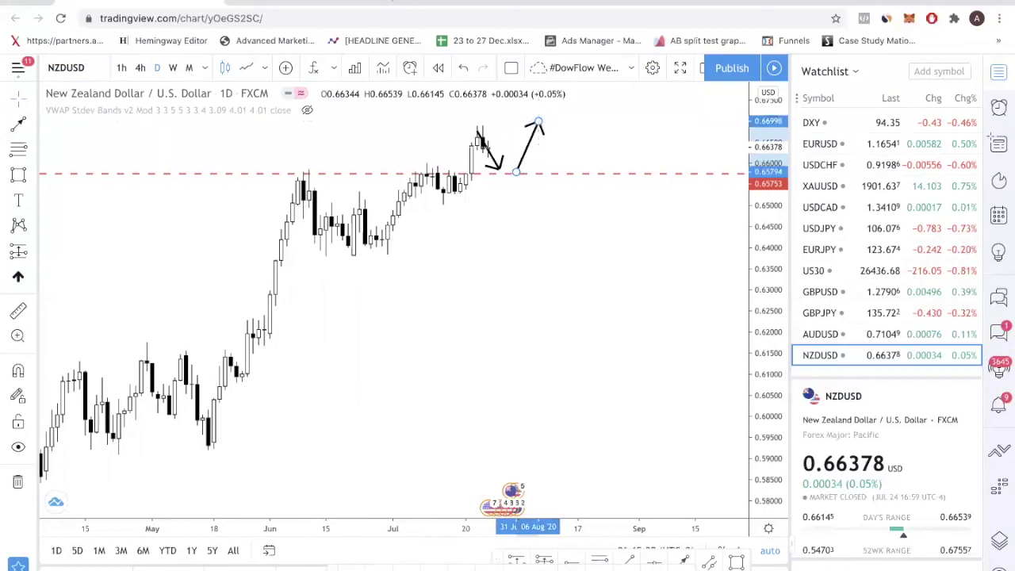
key("ctrl+Tab")
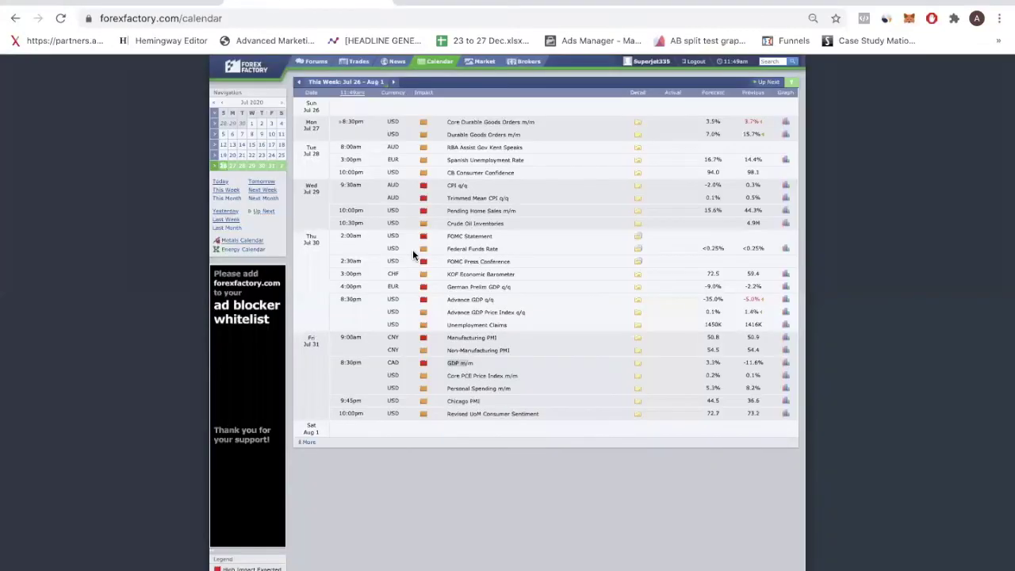